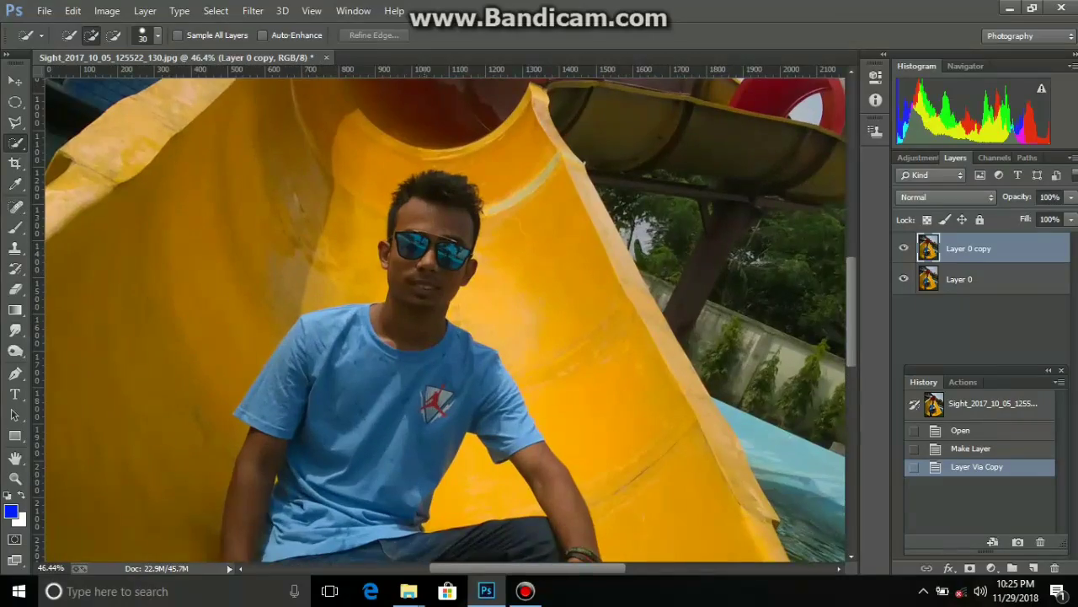
Quick-select the yellow slide by painting over its upper, right and lower areas
scroll(430, 244, down, 1)
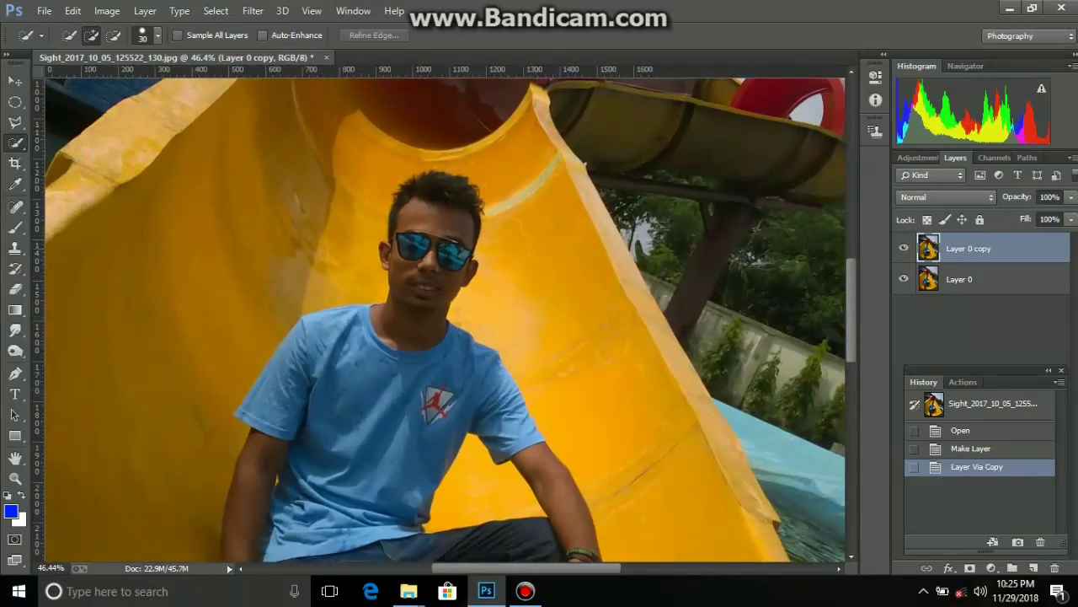
scroll(430, 245, down, 1)
scroll(430, 244, down, 1)
drag(348, 268, 274, 333)
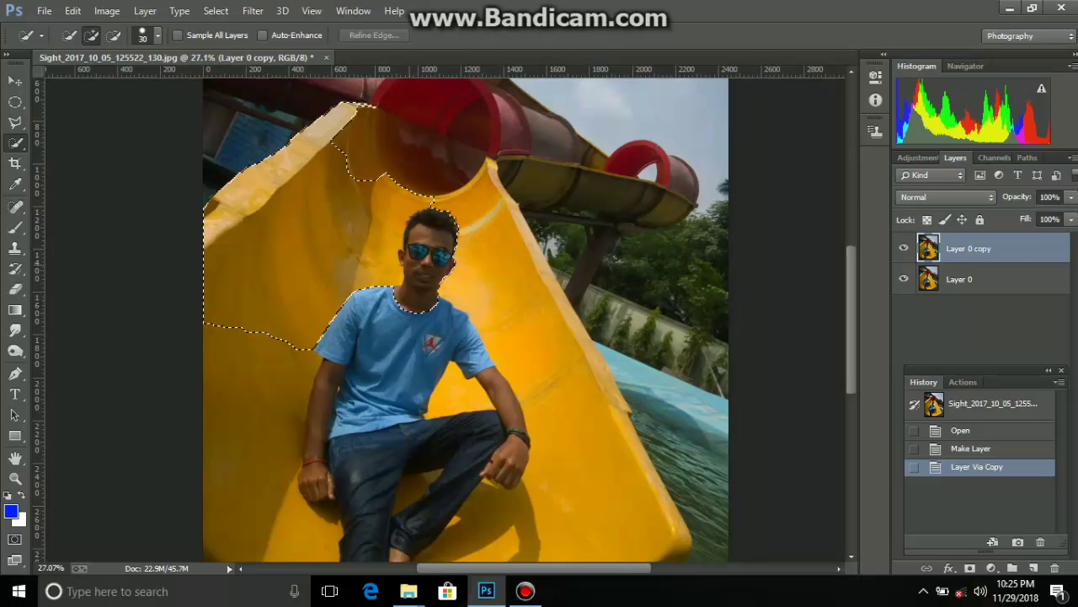
drag(505, 316, 581, 384)
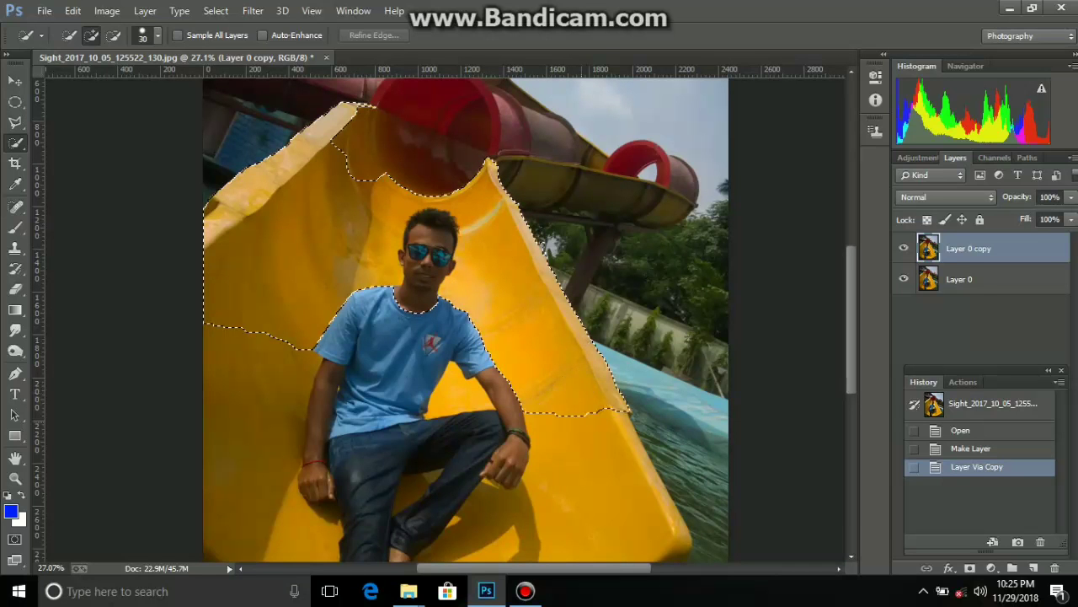
drag(623, 442, 354, 396)
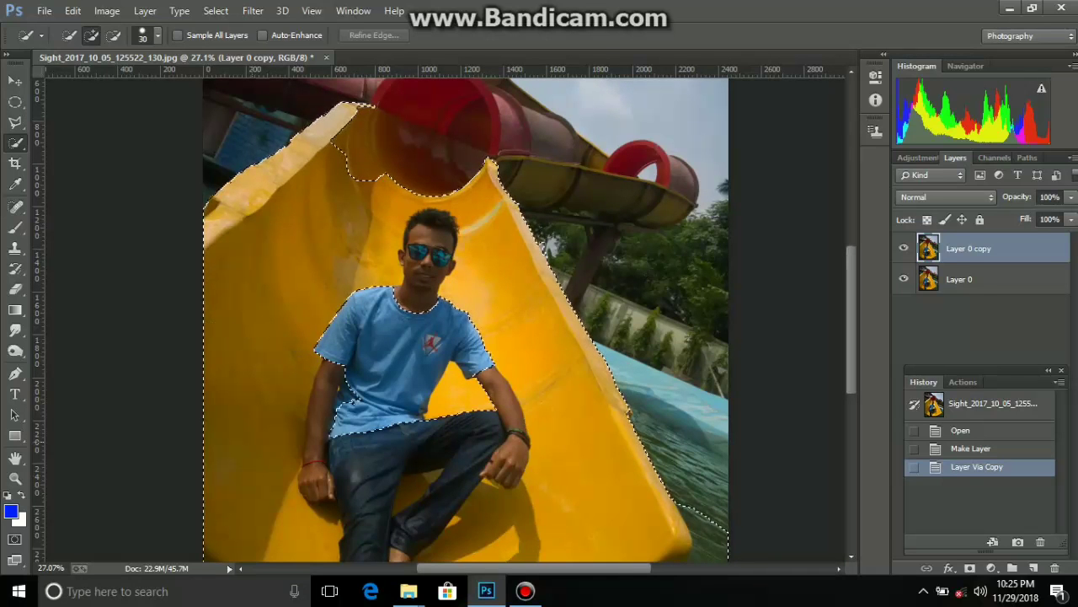
Add the man sitting on the slide to the selection
scroll(445, 320, down, 2)
scroll(444, 320, down, 1)
click(413, 341)
click(429, 275)
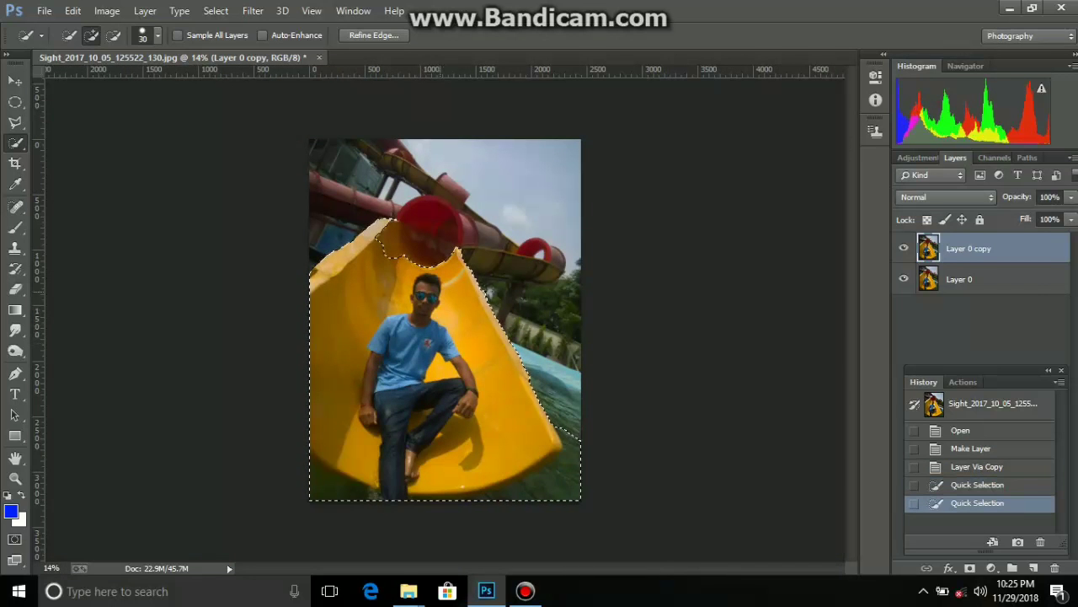
scroll(429, 275, up, 2)
scroll(429, 275, up, 1)
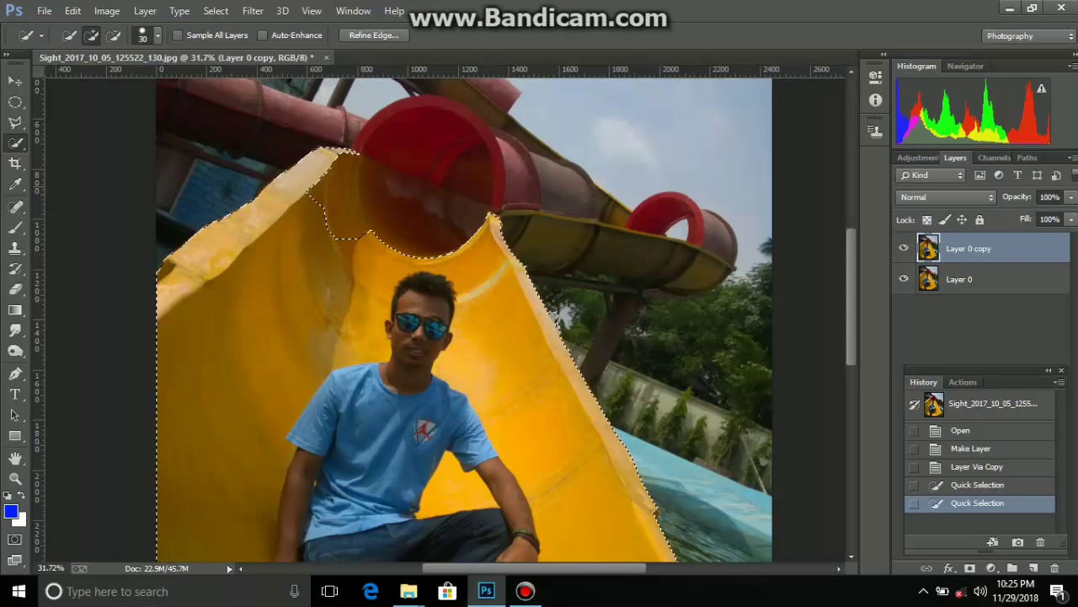
key(c)
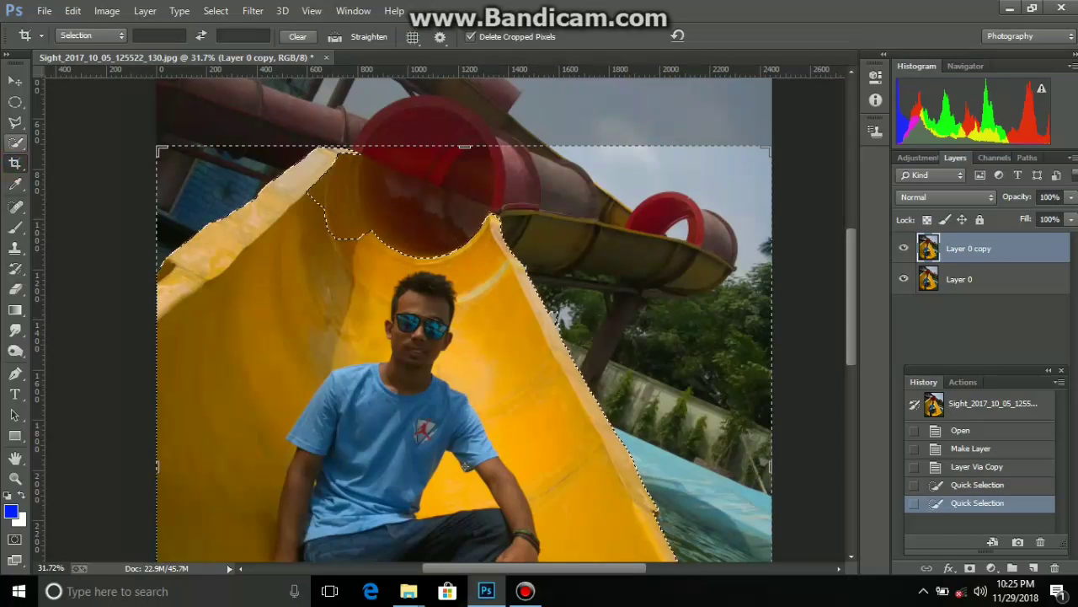
Cancel the crop and subtract the red tube area with the Polygonal Lasso
key(Escape)
key(w)
key(l)
key(shift+l)
click(233, 209)
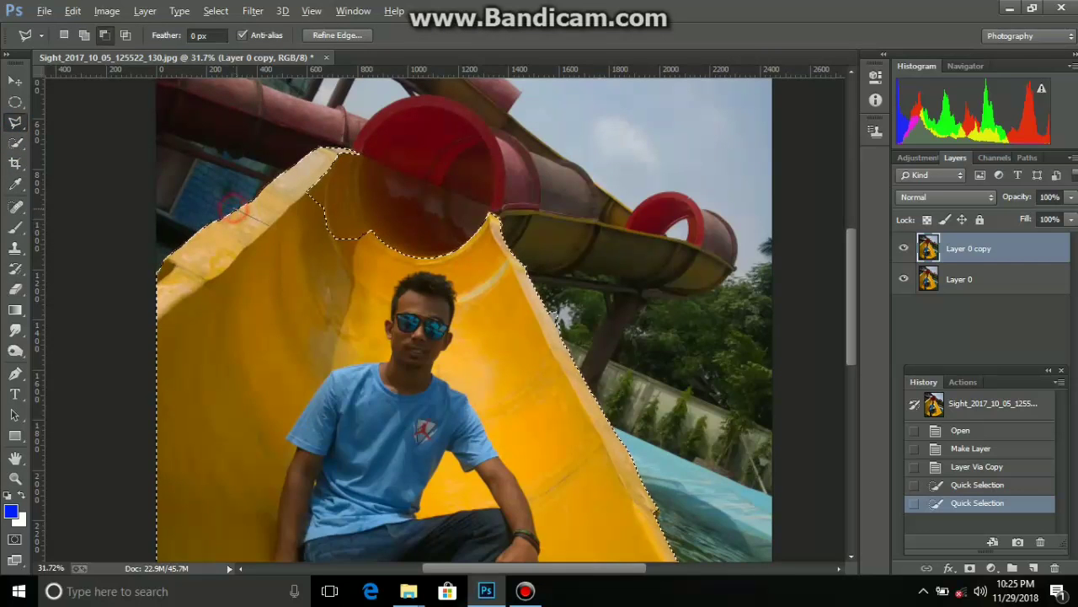
click(350, 250)
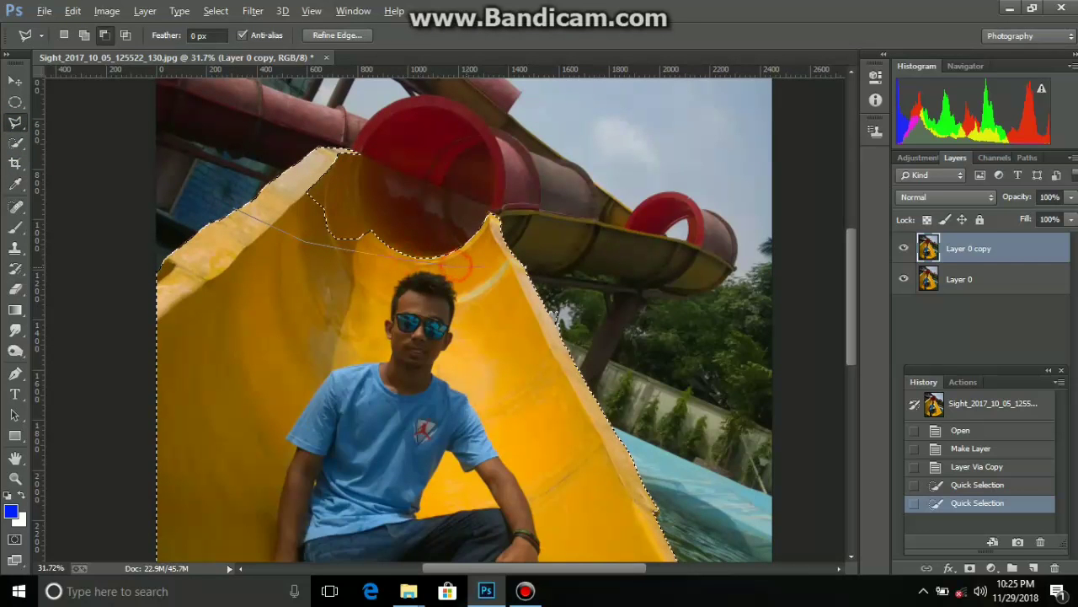
click(504, 220)
click(495, 192)
click(456, 157)
click(401, 135)
click(378, 136)
double_click(378, 136)
Trace a second outline along the slide's top to refine the selection
click(253, 205)
click(344, 127)
double_click(285, 205)
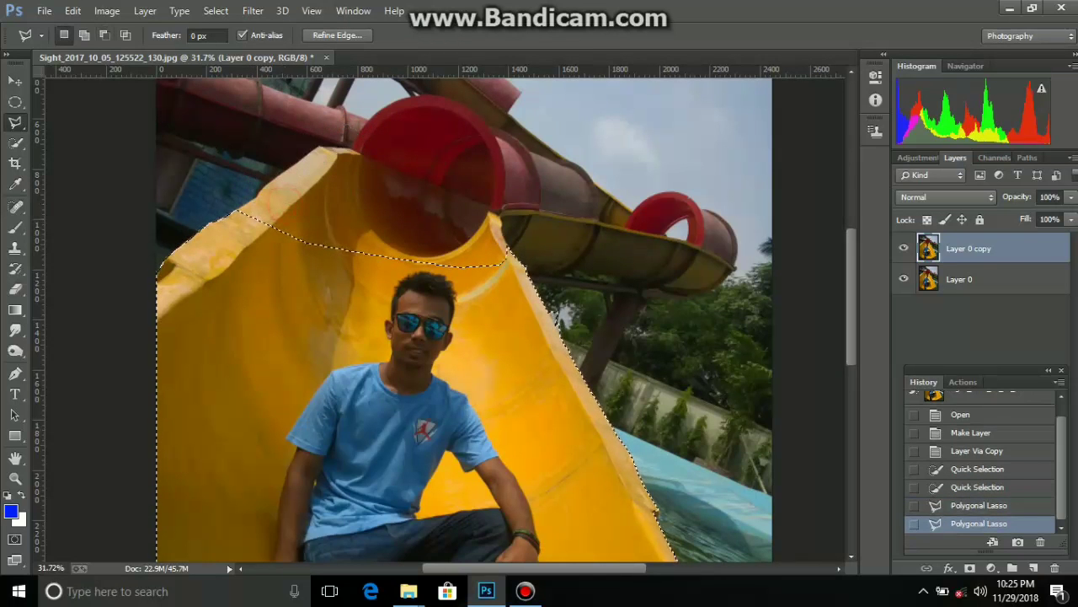
scroll(285, 205, down, 3)
scroll(285, 205, up, 3)
scroll(589, 422, up, 3)
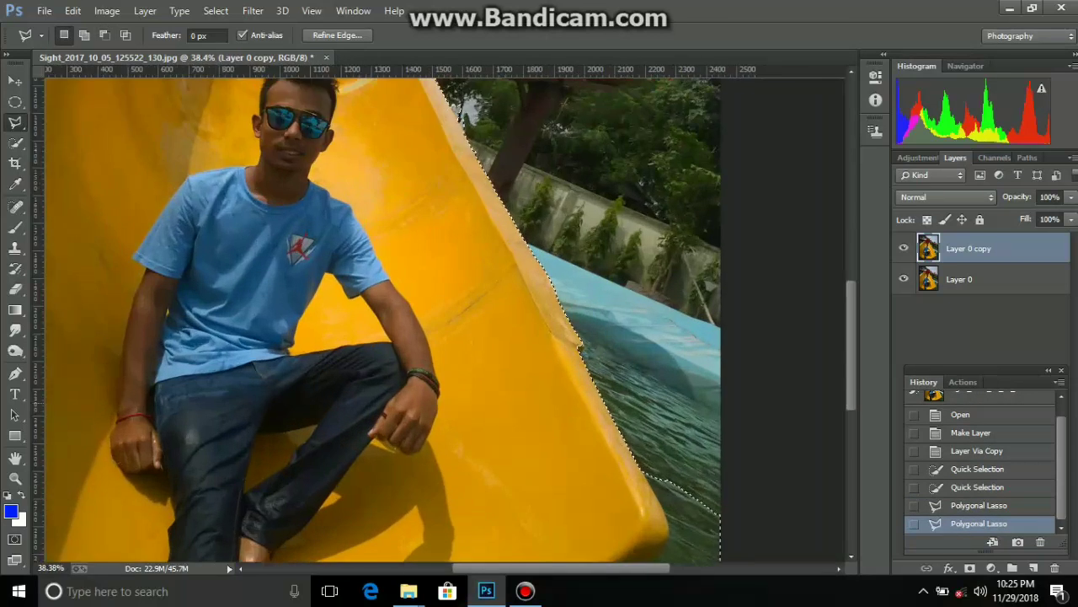
scroll(443, 319, down, 2)
Retrace the slide's right edge and rounded bottom, cutting the surrounding water away
click(658, 290)
click(682, 347)
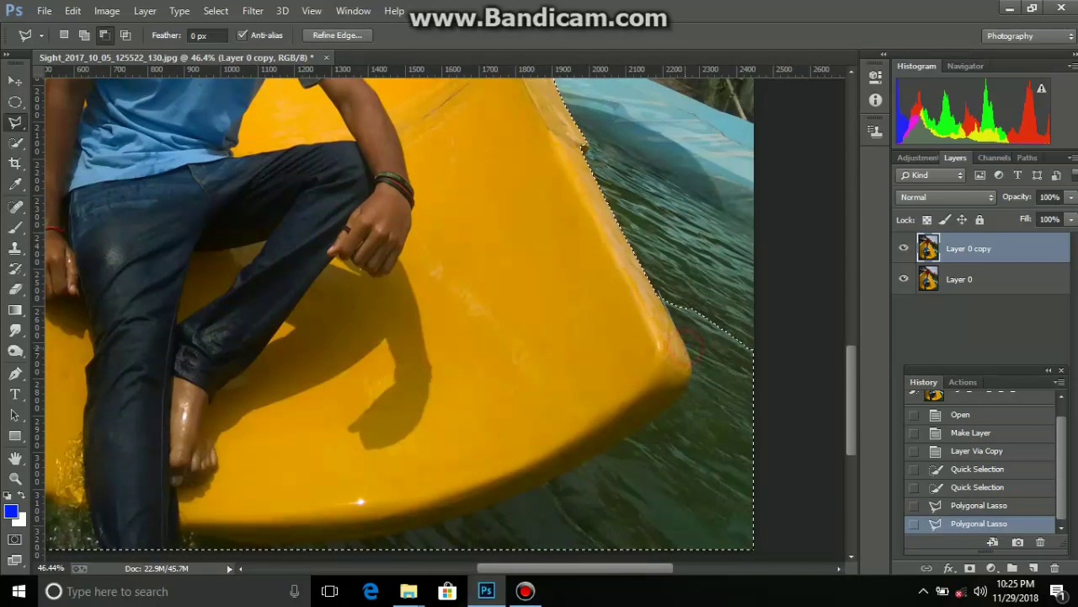
click(683, 392)
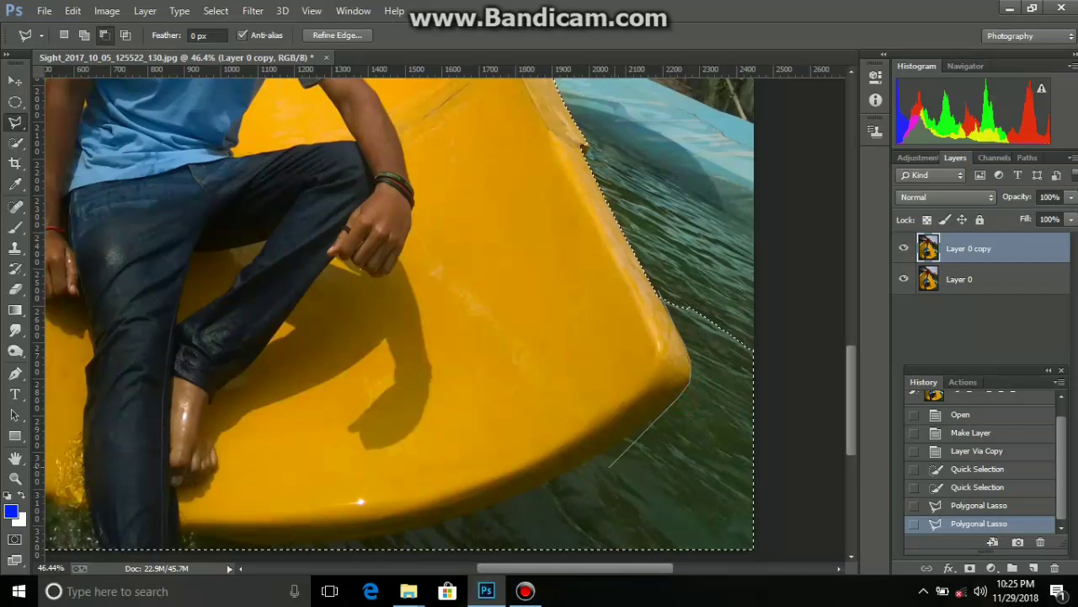
click(603, 451)
click(431, 524)
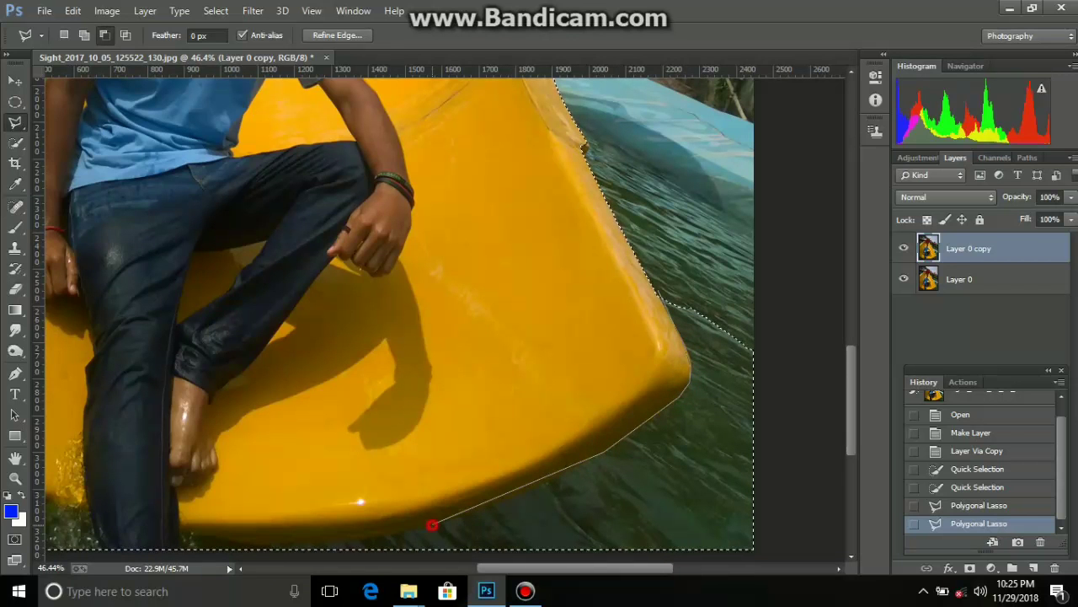
click(270, 540)
click(238, 556)
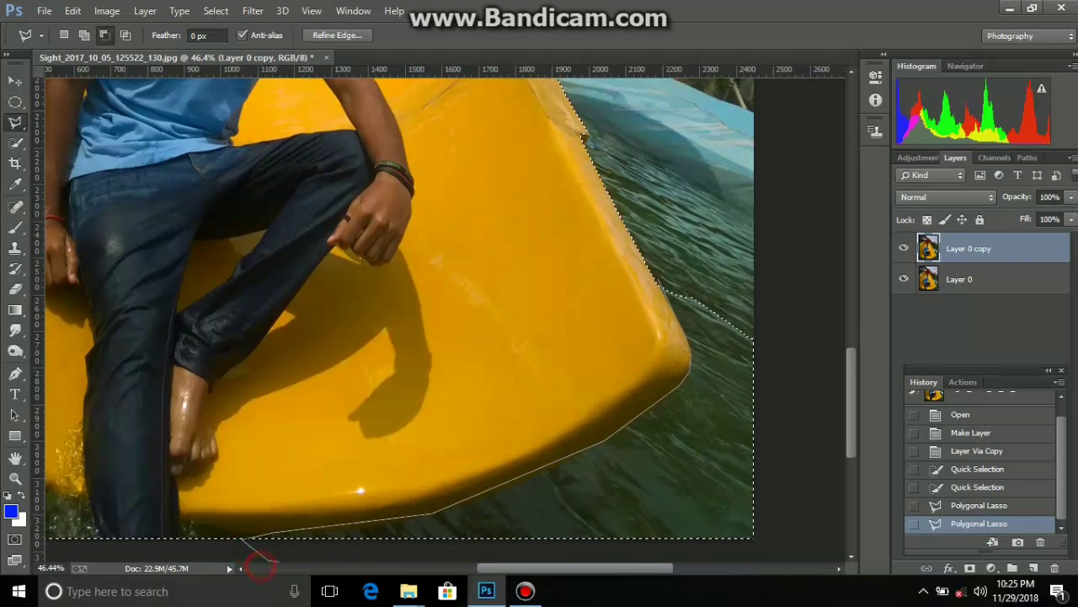
click(726, 557)
click(807, 402)
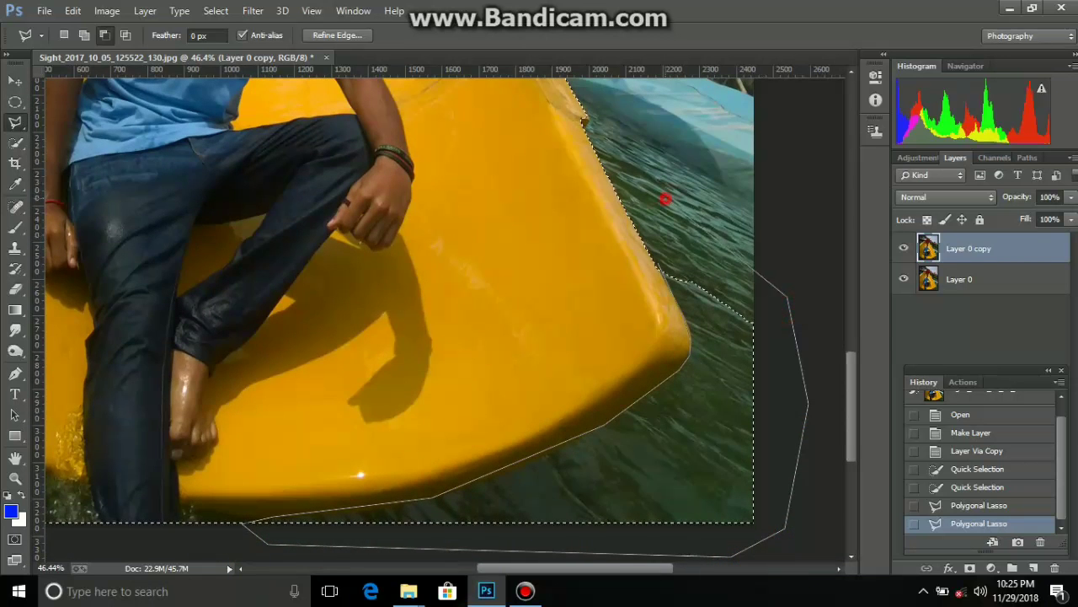
double_click(665, 199)
key(ctrl+0)
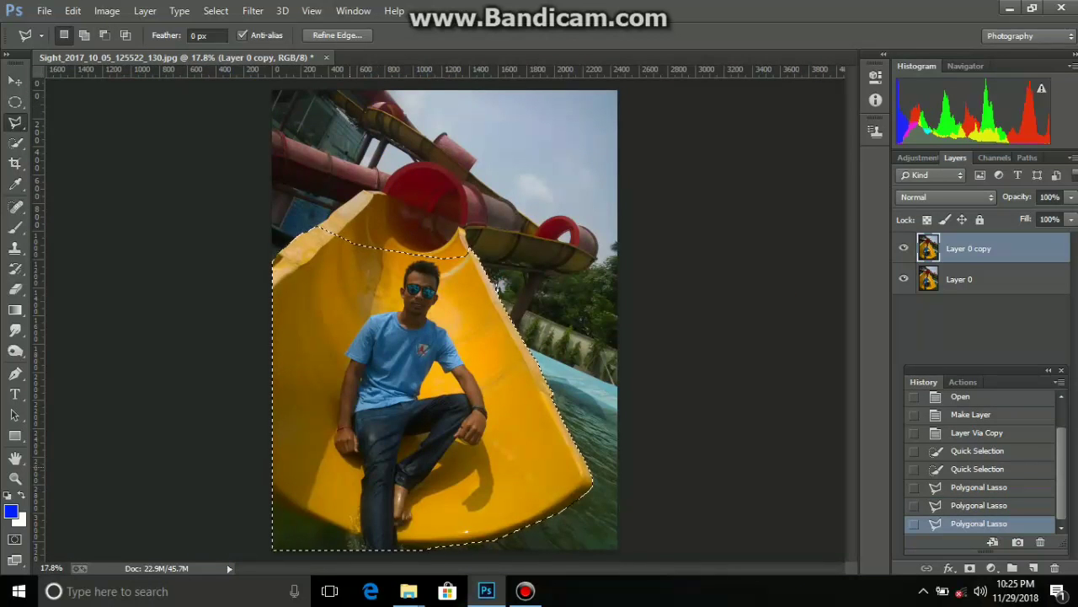
scroll(445, 320, down, 2)
Subtract the water around the slide's lower-left corner from the selection
click(287, 451)
click(330, 477)
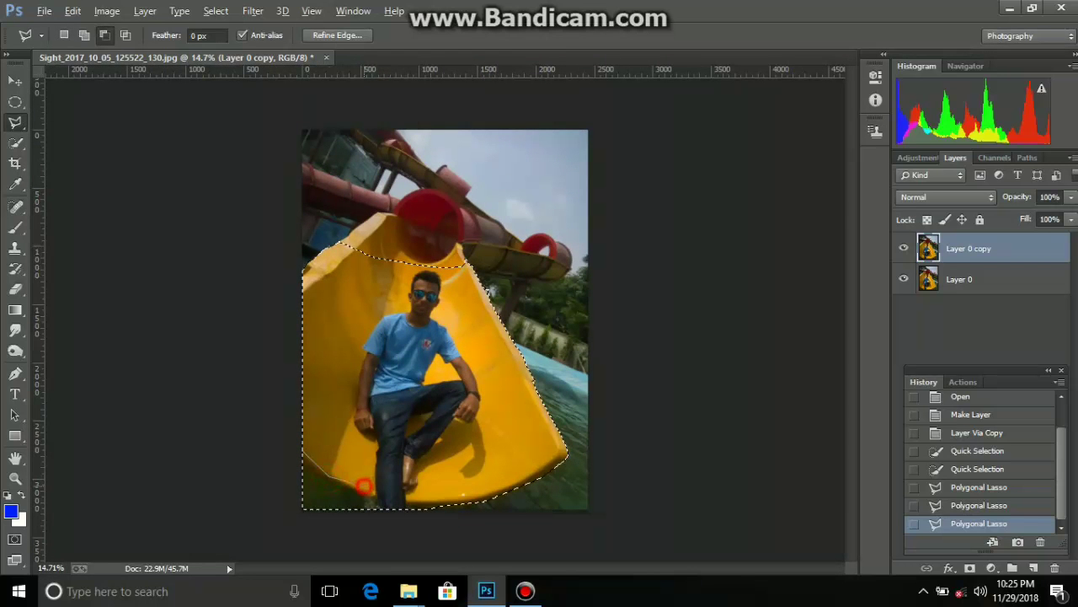
click(231, 510)
click(233, 446)
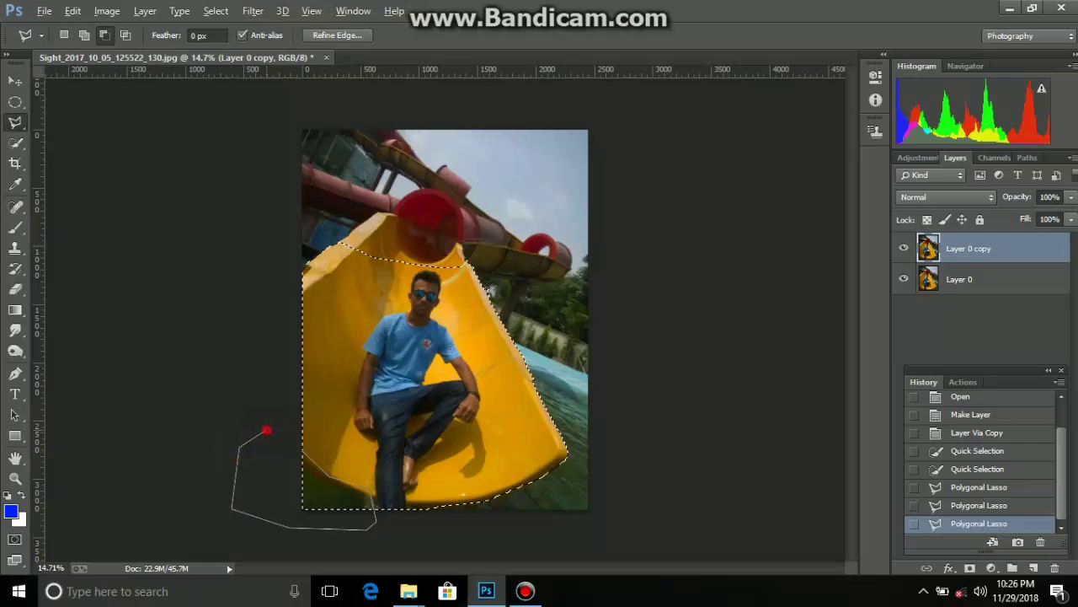
double_click(264, 429)
Zoom in and out to inspect the trimmed selection edges
scroll(445, 320, down, 1)
scroll(444, 320, down, 1)
scroll(435, 296, up, 3)
scroll(435, 295, up, 3)
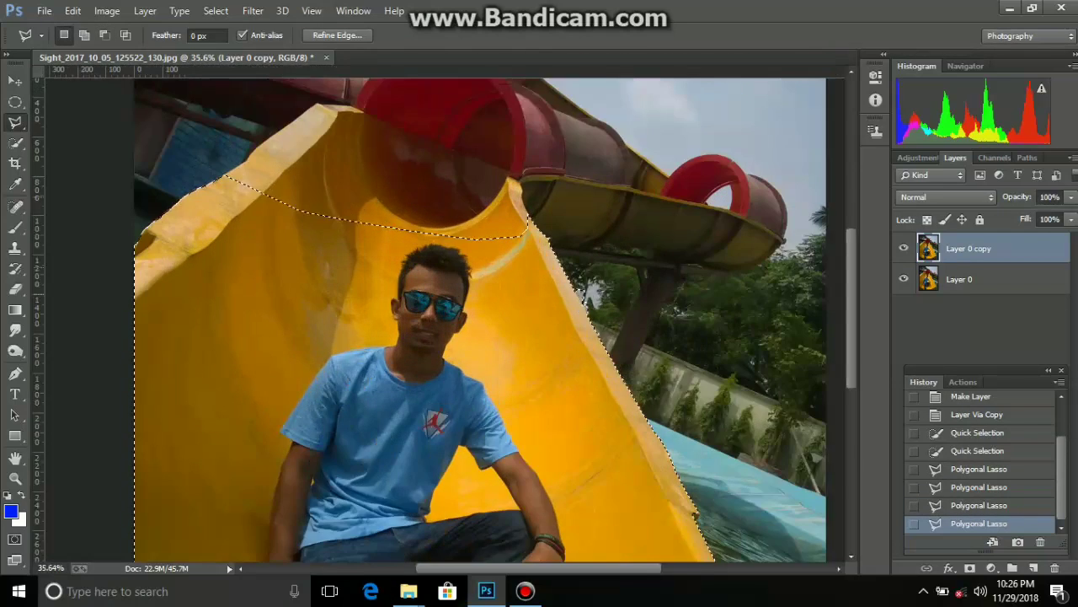
scroll(580, 281, up, 2)
scroll(580, 280, up, 1)
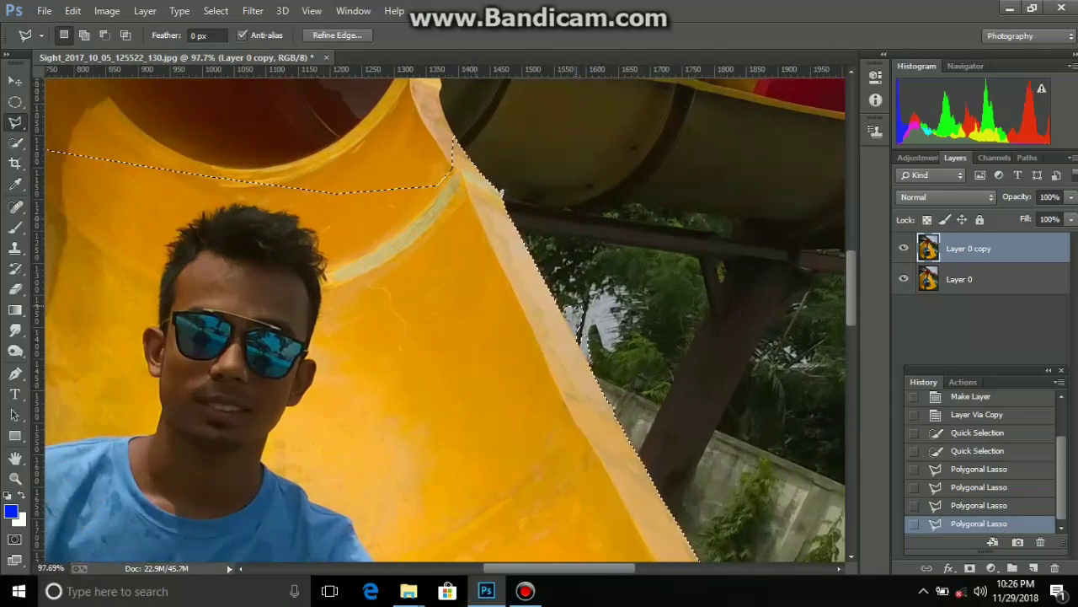
scroll(478, 156, up, 1)
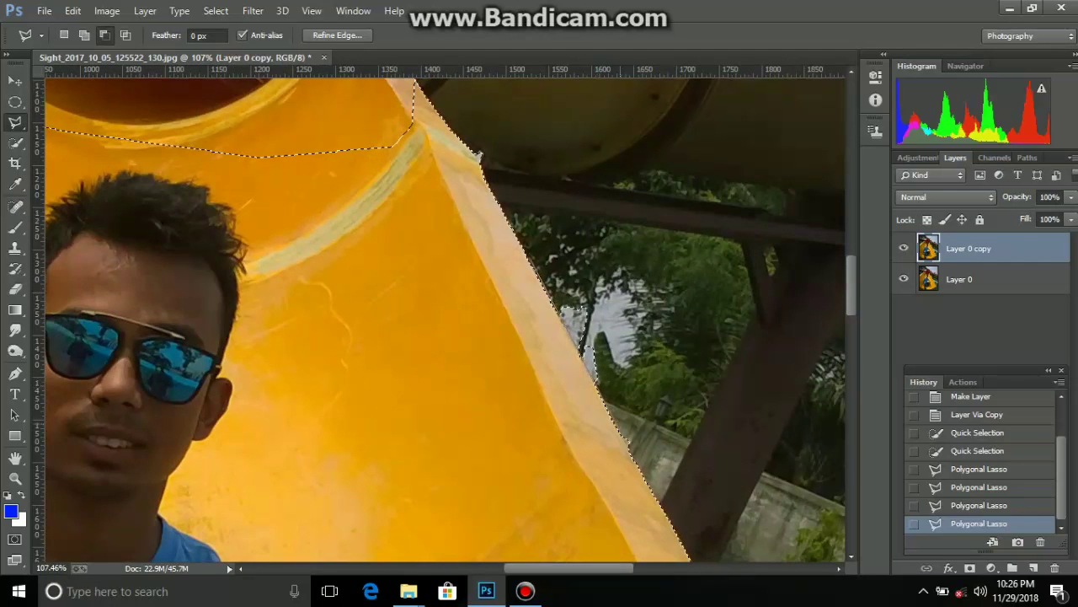
scroll(602, 233, down, 2)
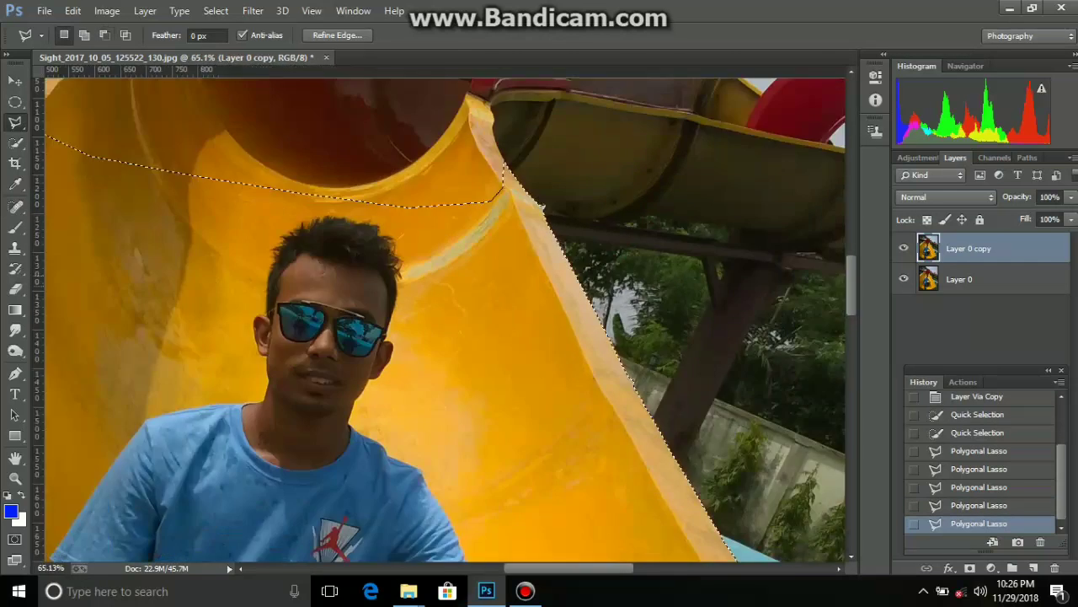
scroll(601, 234, down, 2)
scroll(601, 233, down, 1)
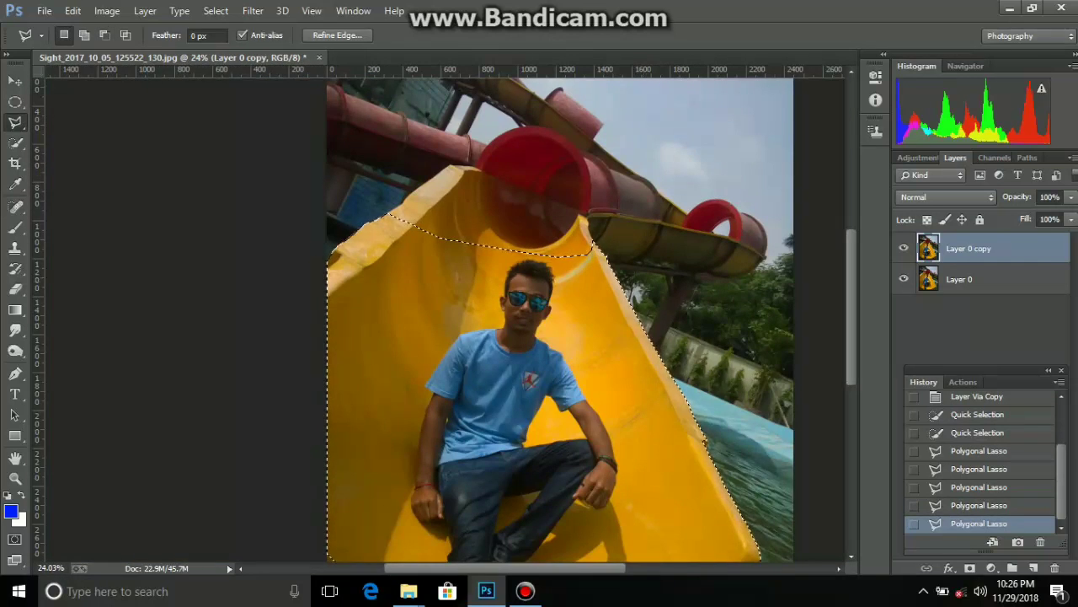
scroll(556, 321, down, 2)
scroll(556, 320, down, 2)
scroll(556, 320, down, 1)
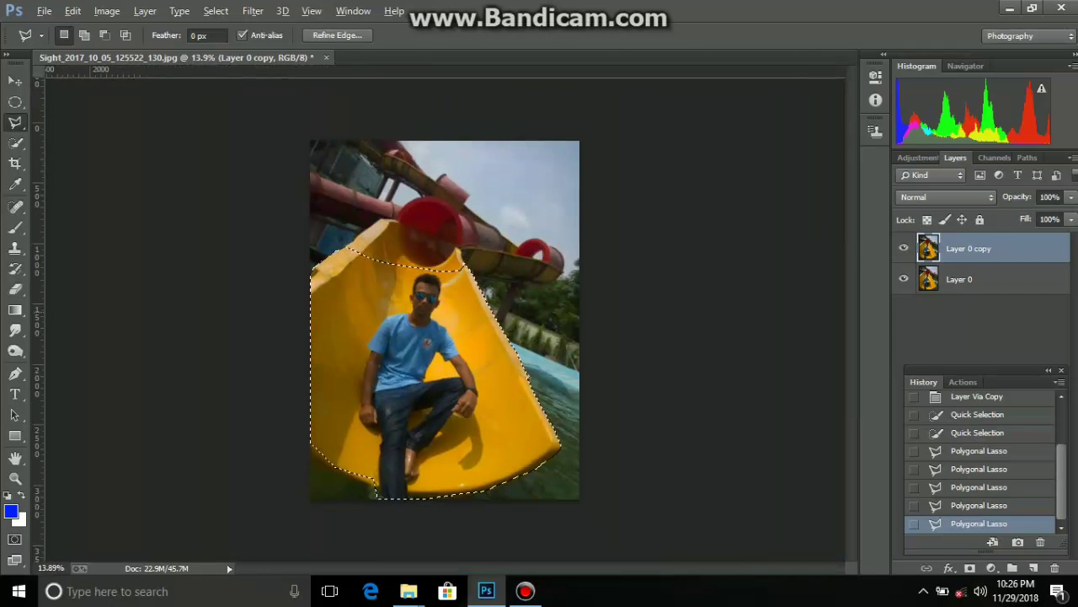
scroll(447, 322, up, 1)
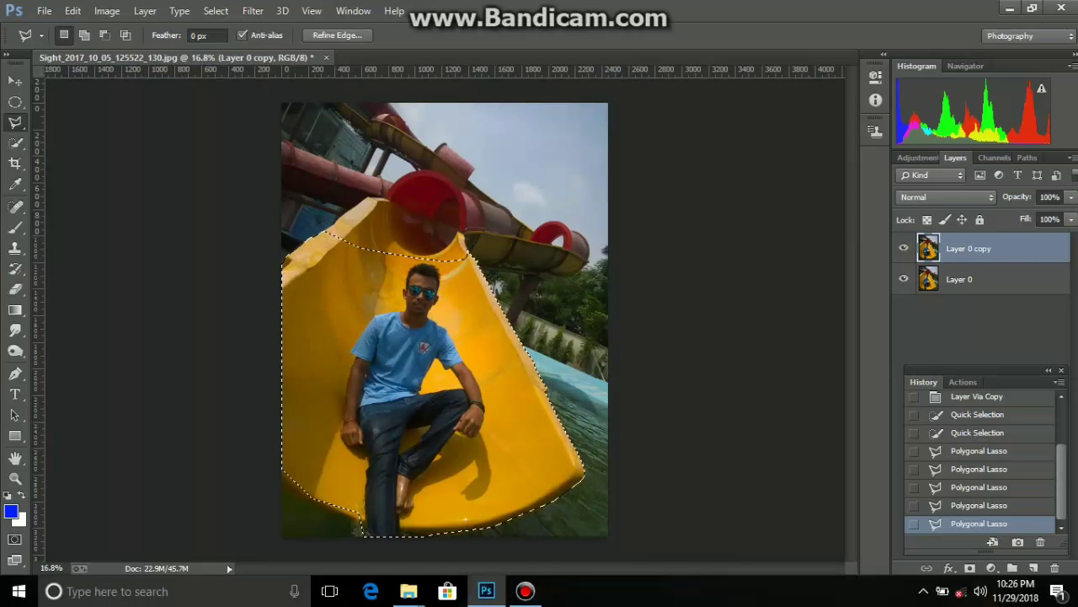
Mask Layer 0 copy to the slide selection, hide it, and select Layer 0
click(969, 567)
click(904, 249)
click(960, 279)
scroll(575, 330, up, 3)
scroll(576, 329, up, 2)
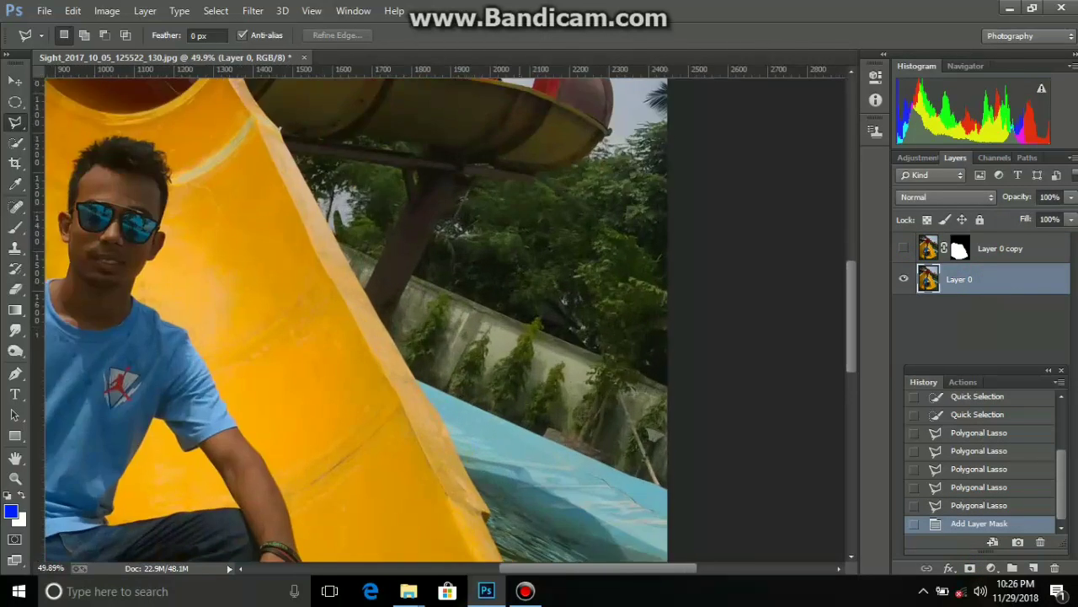
scroll(465, 337, up, 2)
Clone tree texture over the slide's upper edge and set the Clone Stamp to 153 px
click(14, 248)
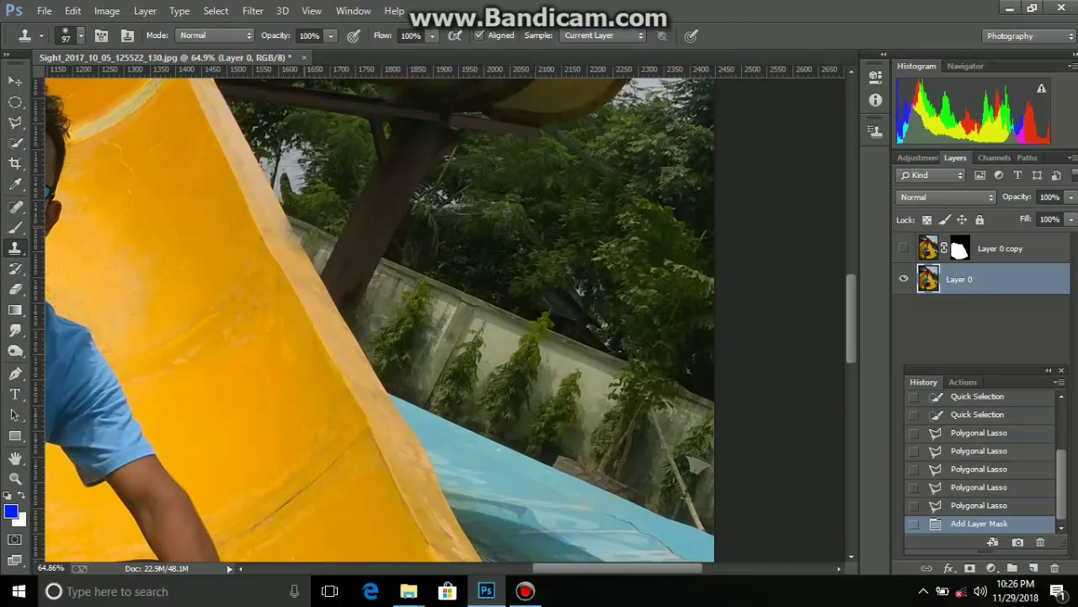
mouse_move(304, 226)
mouse_down()
mouse_move(234, 156)
mouse_move(215, 118)
mouse_move(248, 219)
mouse_up()
alt+click(502, 204)
right_click(491, 257)
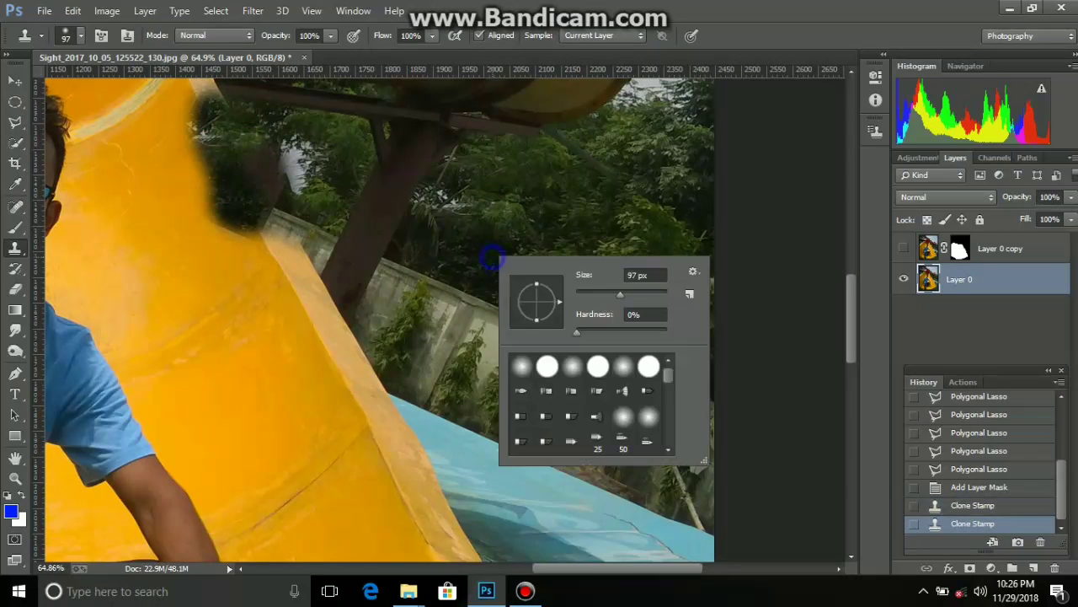
drag(620, 294, 634, 294)
click(566, 490)
Clone pool wall and water over the slide's right side and tip
mouse_move(402, 422)
mouse_down()
mouse_move(332, 328)
mouse_move(351, 407)
mouse_up()
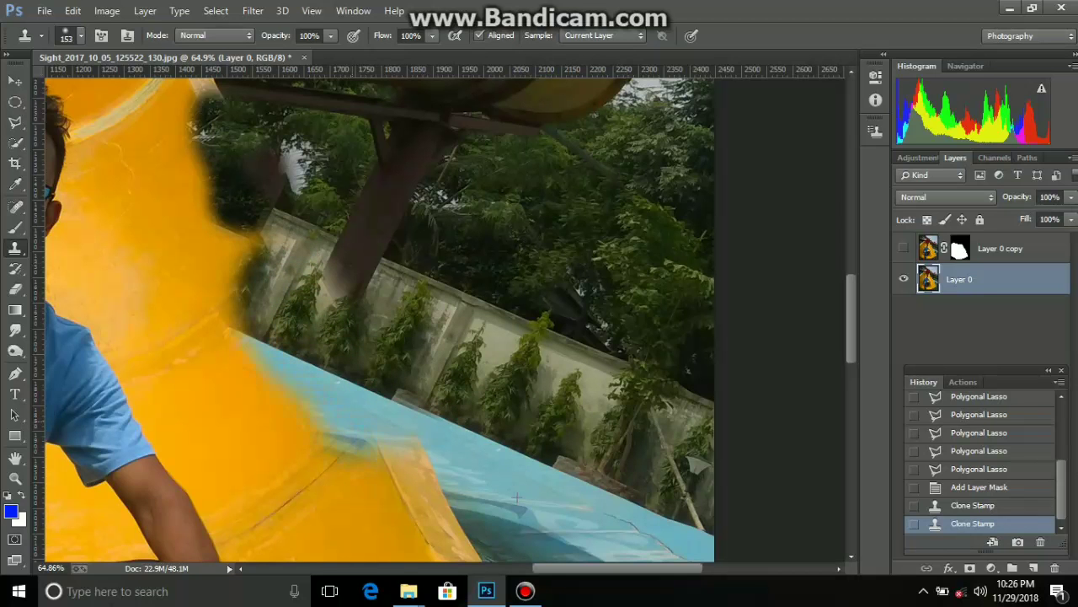
drag(341, 447, 434, 522)
scroll(434, 522, down, 5)
mouse_move(464, 404)
mouse_down()
mouse_move(413, 311)
mouse_move(523, 539)
mouse_move(539, 551)
mouse_up()
scroll(539, 551, down, 3)
scroll(539, 552, down, 2)
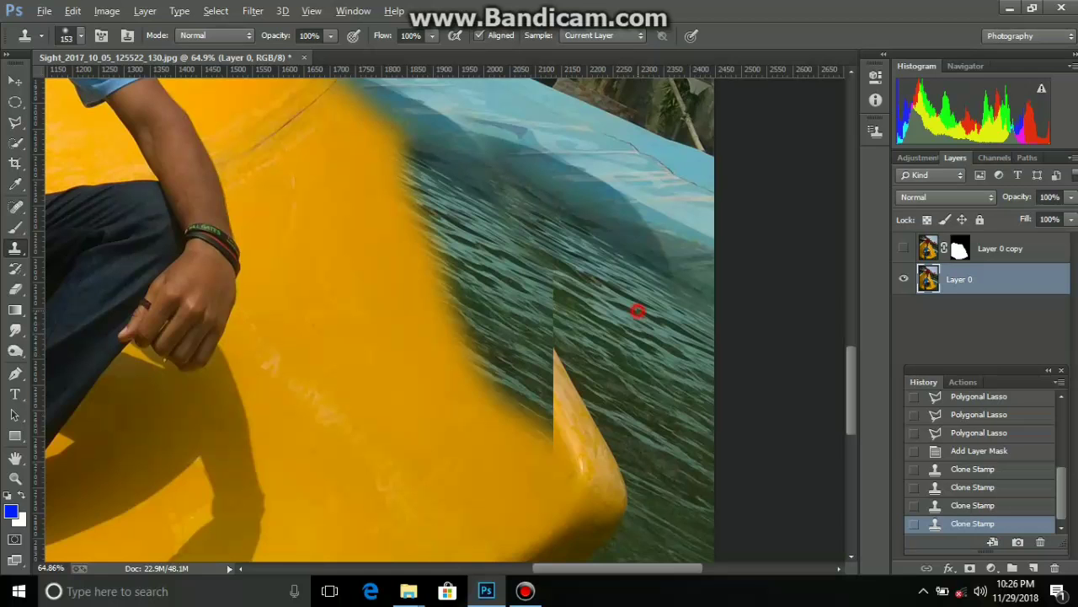
mouse_move(548, 289)
mouse_down()
mouse_move(590, 438)
mouse_move(624, 509)
mouse_up()
mouse_move(561, 485)
mouse_down()
mouse_move(620, 472)
mouse_move(568, 505)
mouse_up()
drag(618, 450, 560, 531)
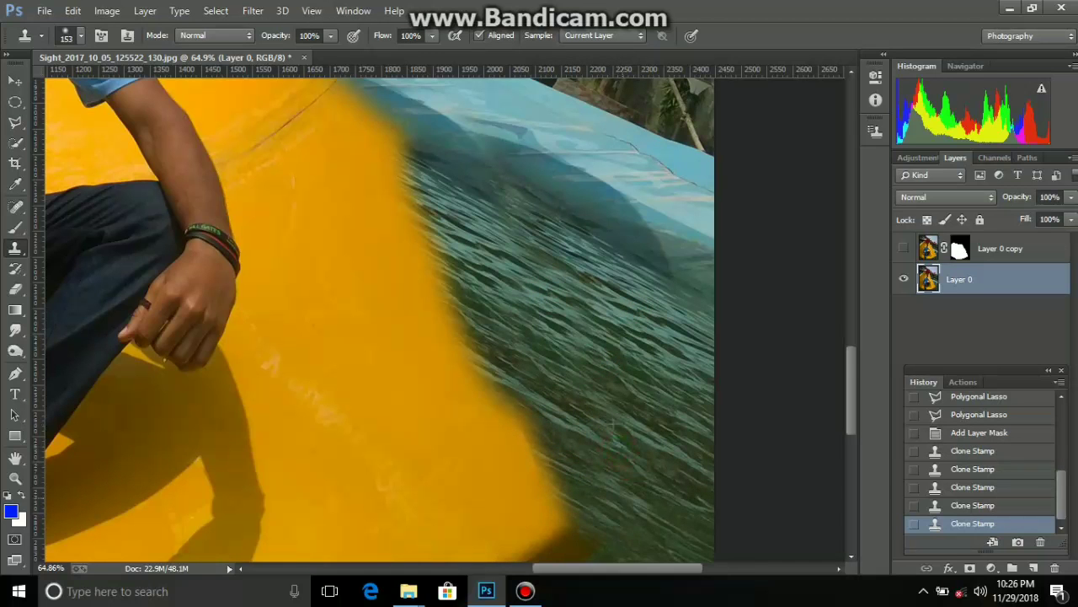
Clone blue brick over the slide's upper-left and lower-left edges
scroll(560, 531, down, 3)
scroll(560, 530, down, 3)
scroll(623, 539, down, 2)
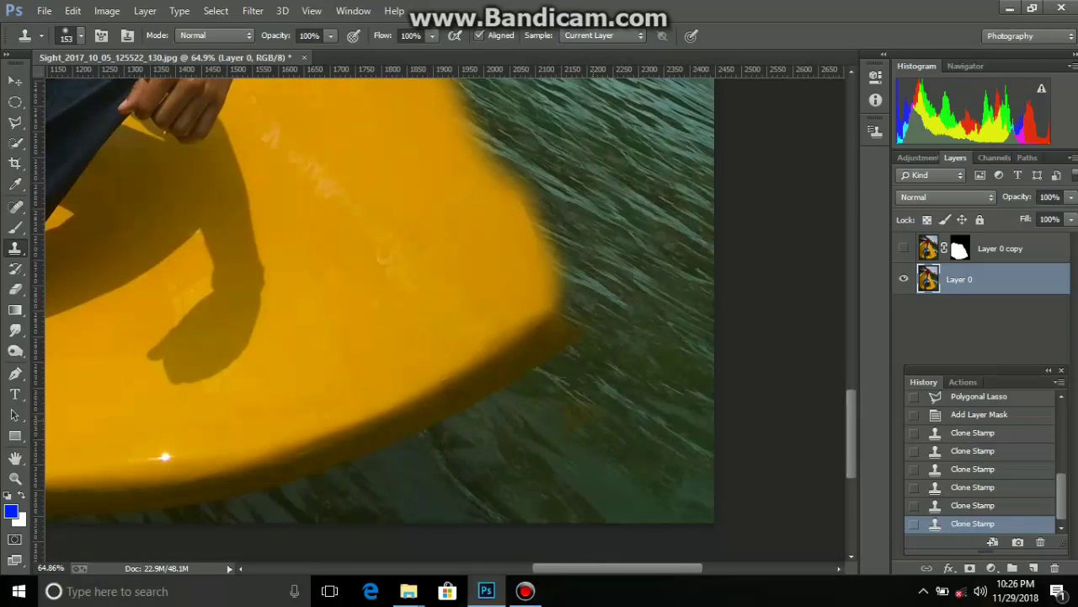
scroll(624, 539, down, 2)
scroll(624, 539, down, 2)
scroll(624, 539, down, 2)
scroll(346, 253, up, 1)
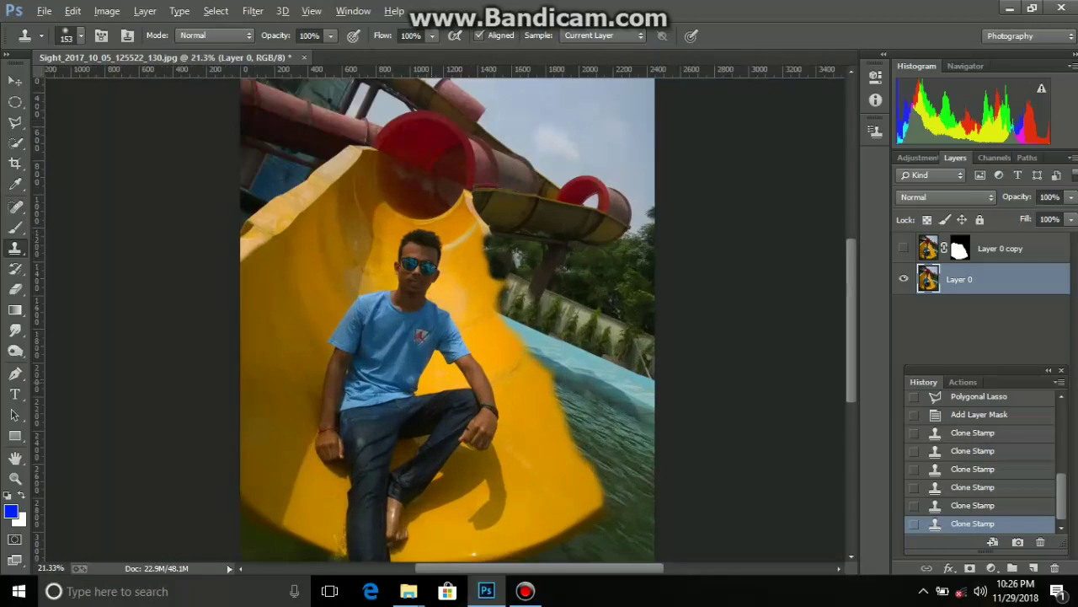
scroll(346, 253, up, 1)
scroll(346, 253, up, 2)
scroll(345, 253, up, 2)
scroll(315, 166, up, 1)
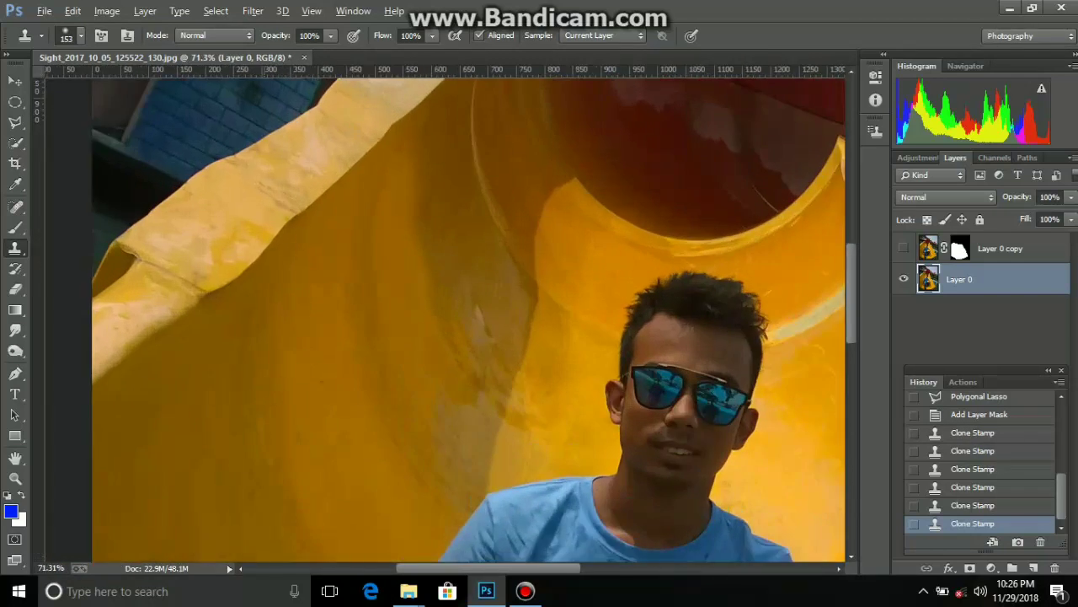
scroll(316, 166, up, 1)
scroll(315, 166, up, 1)
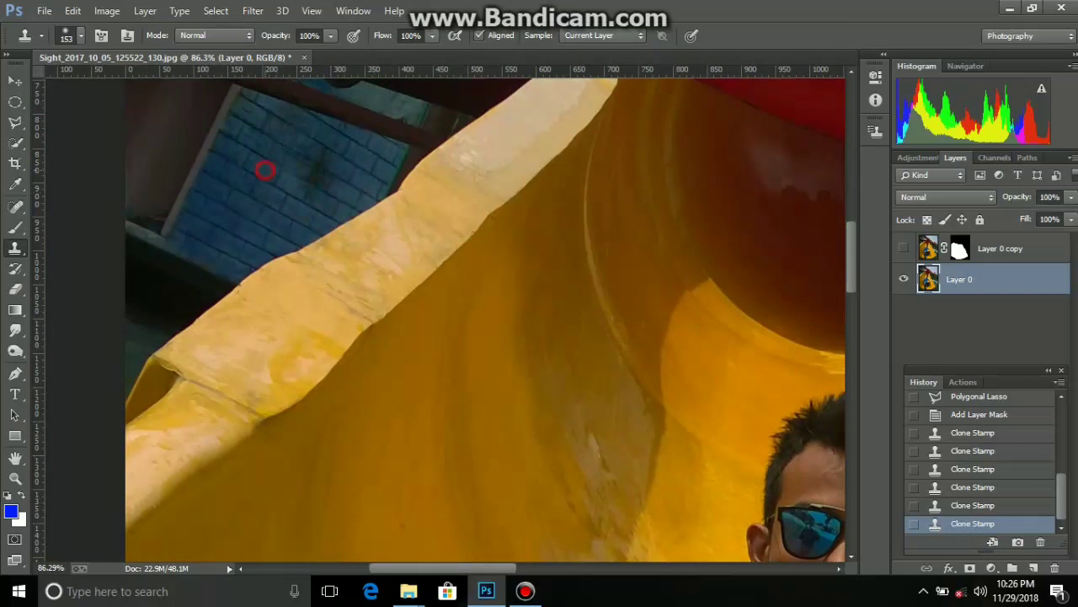
drag(371, 223, 278, 278)
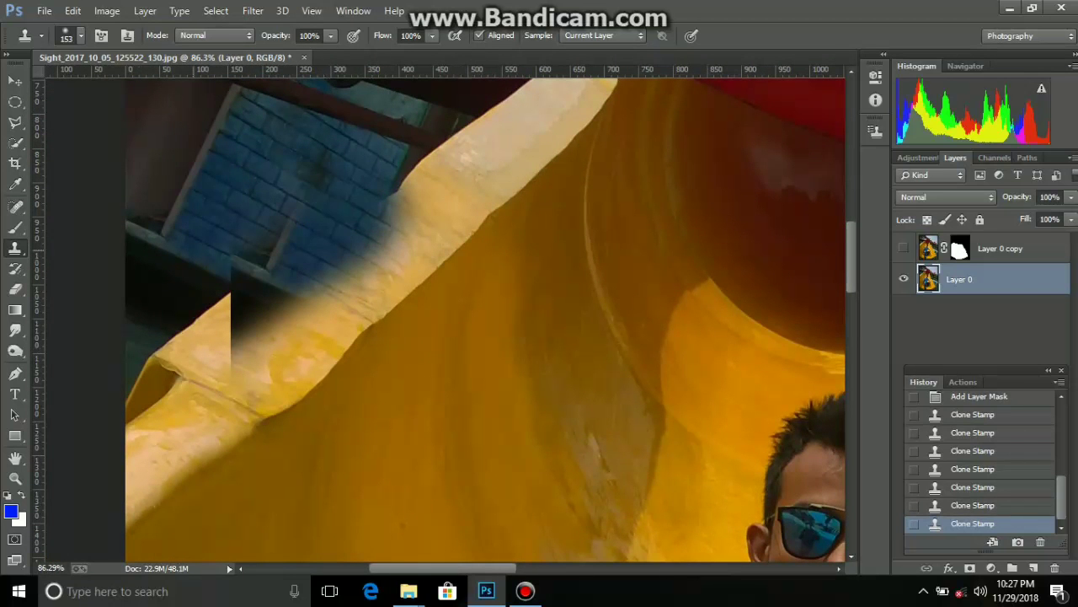
drag(187, 241, 173, 257)
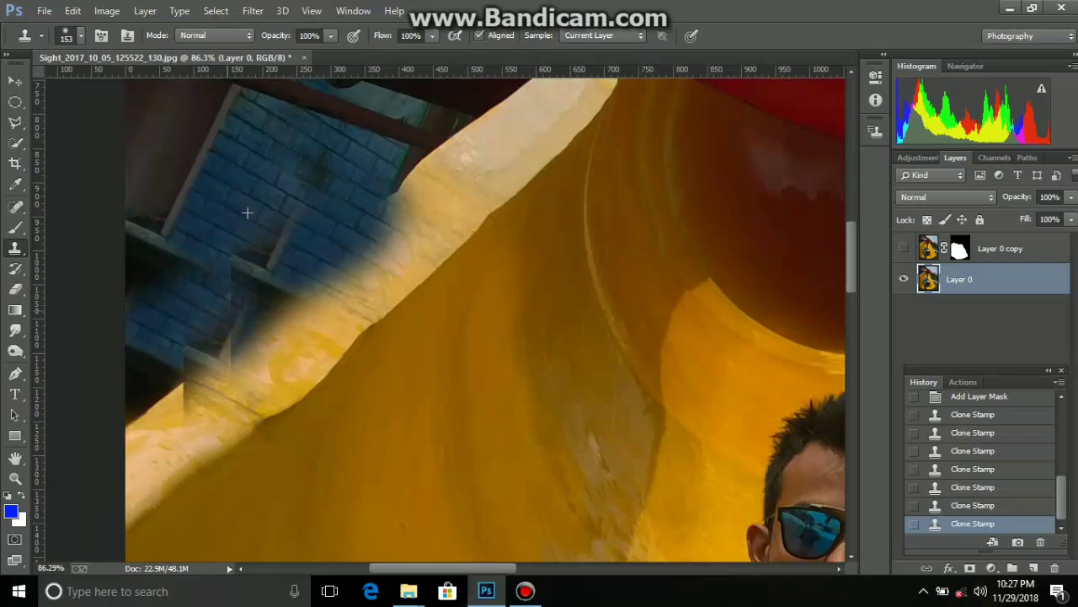
drag(151, 404, 128, 452)
drag(169, 497, 126, 443)
Clone brick and shadow over the remaining upper edge, then show Layer 0 copy again
drag(202, 439, 261, 362)
drag(421, 252, 491, 412)
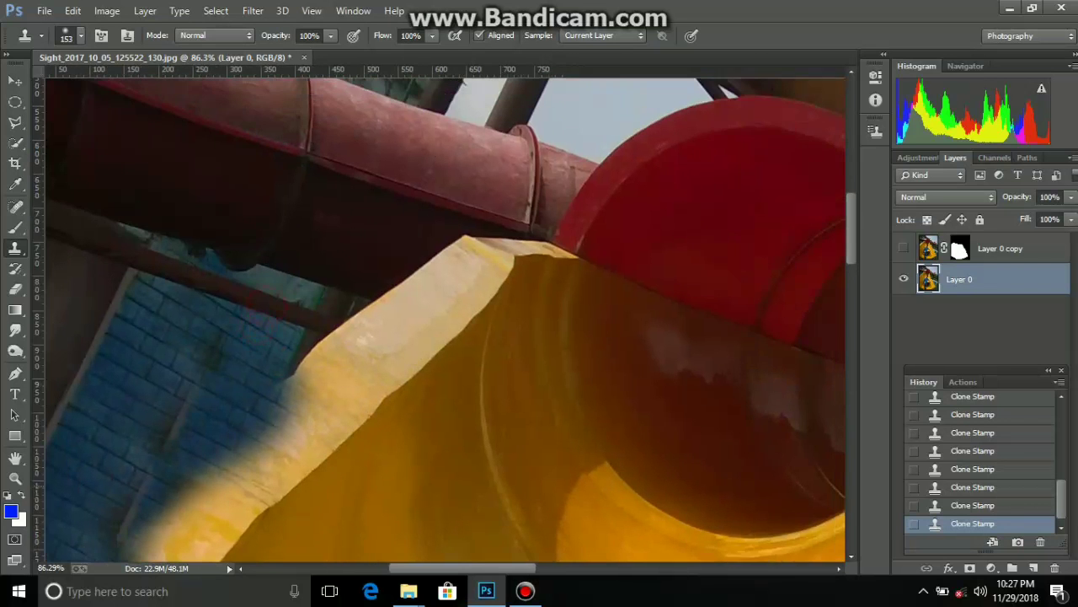
mouse_move(329, 362)
mouse_down()
mouse_move(446, 278)
mouse_move(509, 263)
mouse_move(543, 269)
mouse_move(354, 404)
mouse_up()
mouse_move(539, 253)
mouse_down()
mouse_move(472, 320)
mouse_move(269, 472)
mouse_up()
scroll(202, 481, down, 5)
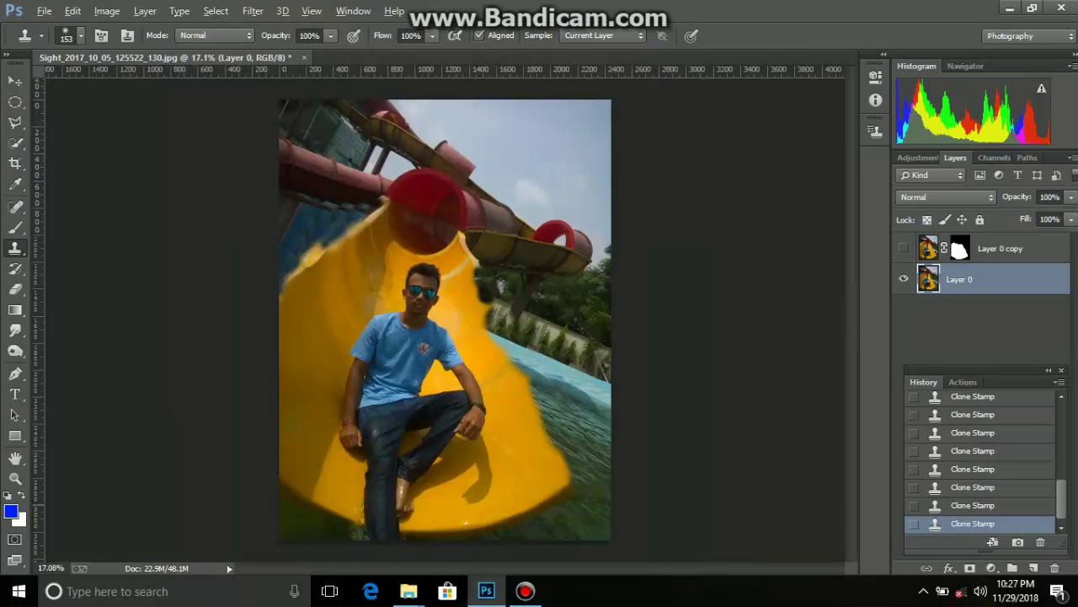
click(904, 247)
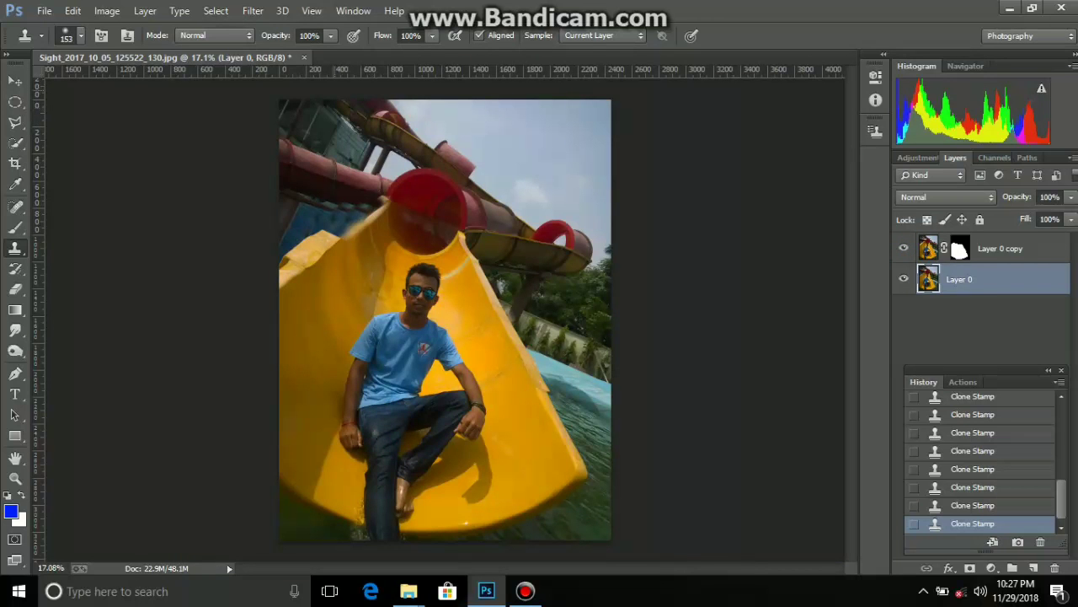
Apply a 71 px Tilt-Shift blur with 26% light bokeh, focus band at the image bottom
click(253, 11)
mouse_move(260, 200)
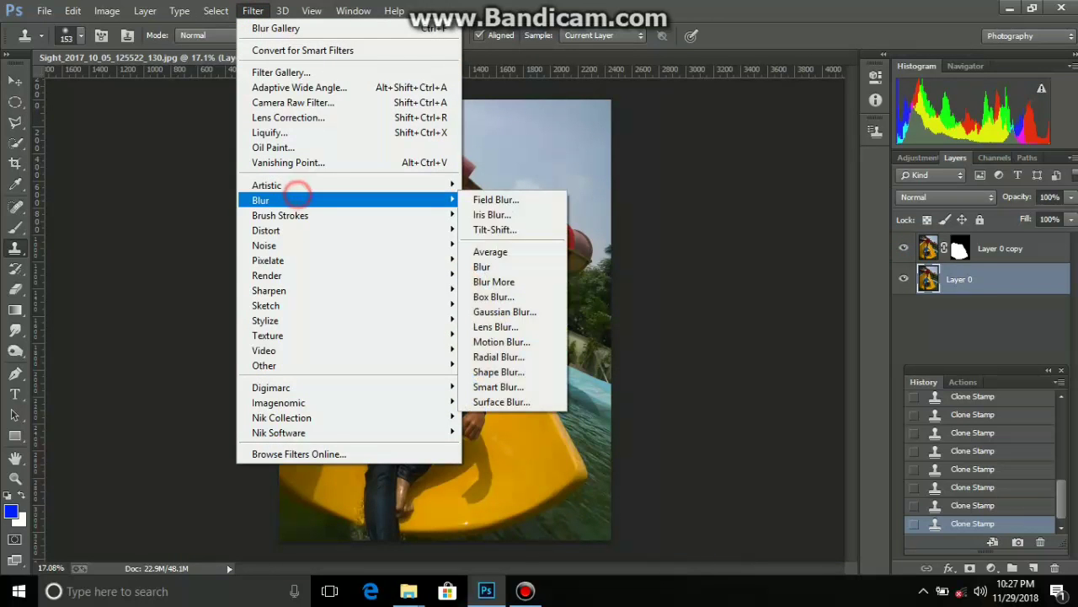
click(495, 229)
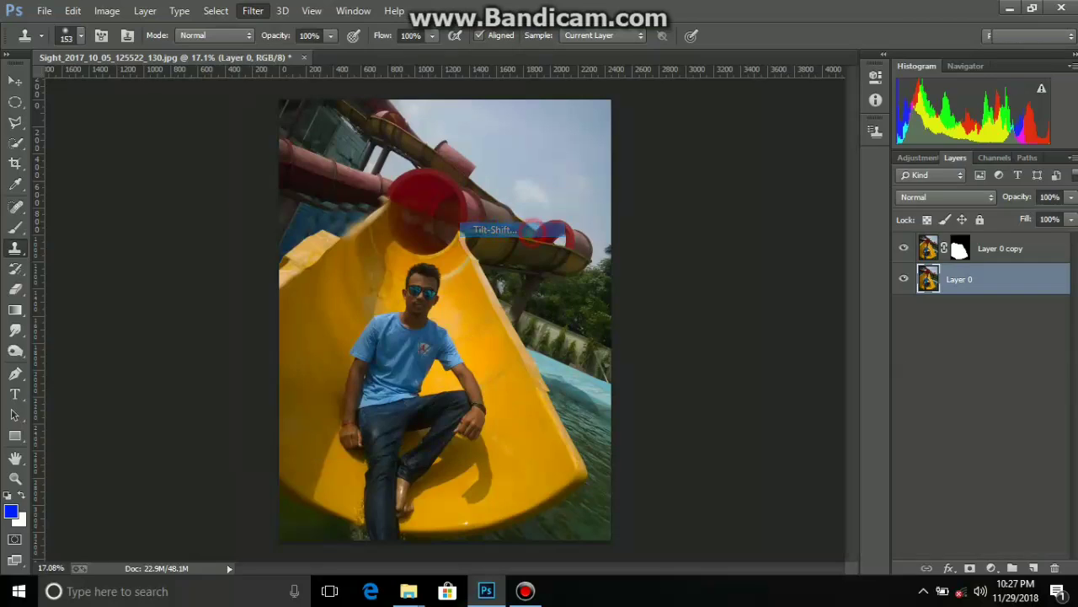
mouse_move(452, 317)
mouse_down()
mouse_move(419, 447)
mouse_move(428, 488)
mouse_up()
drag(978, 214, 994, 215)
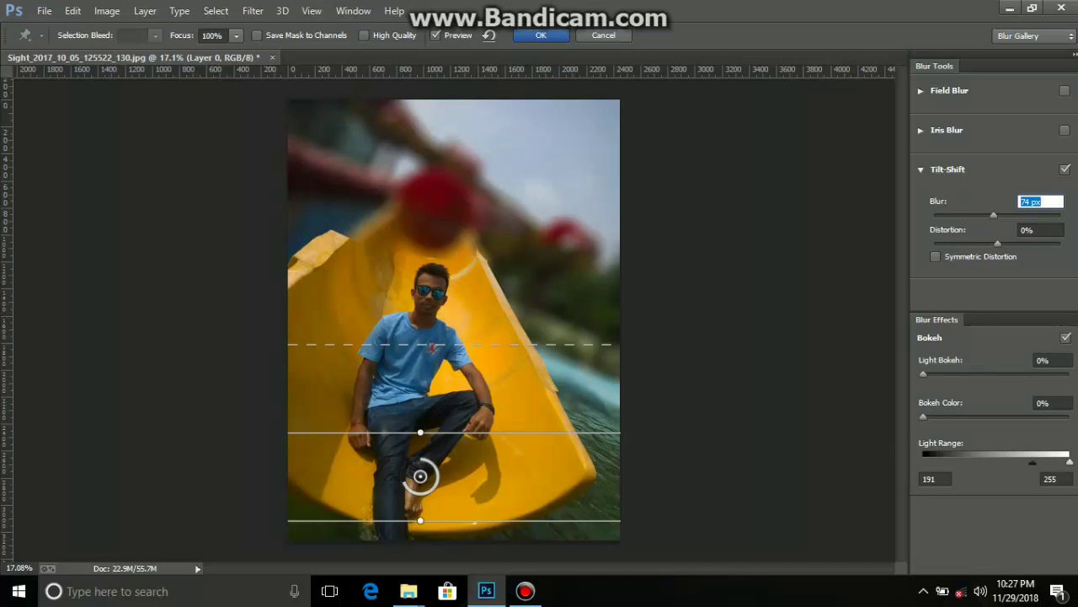
drag(419, 476, 429, 349)
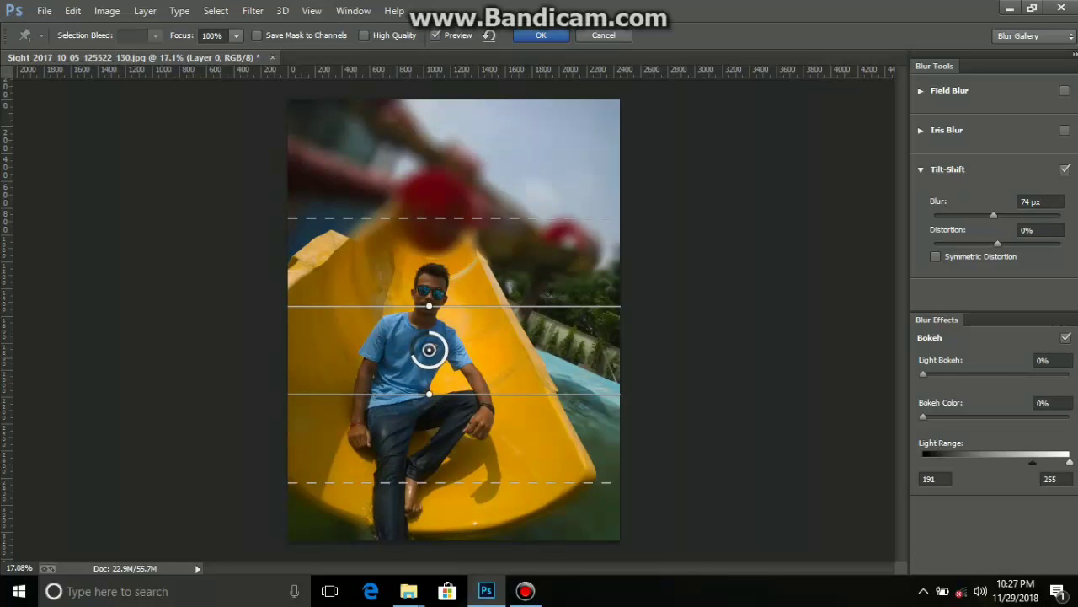
mouse_move(429, 349)
mouse_down()
mouse_move(388, 488)
mouse_move(380, 534)
mouse_move(392, 560)
mouse_up()
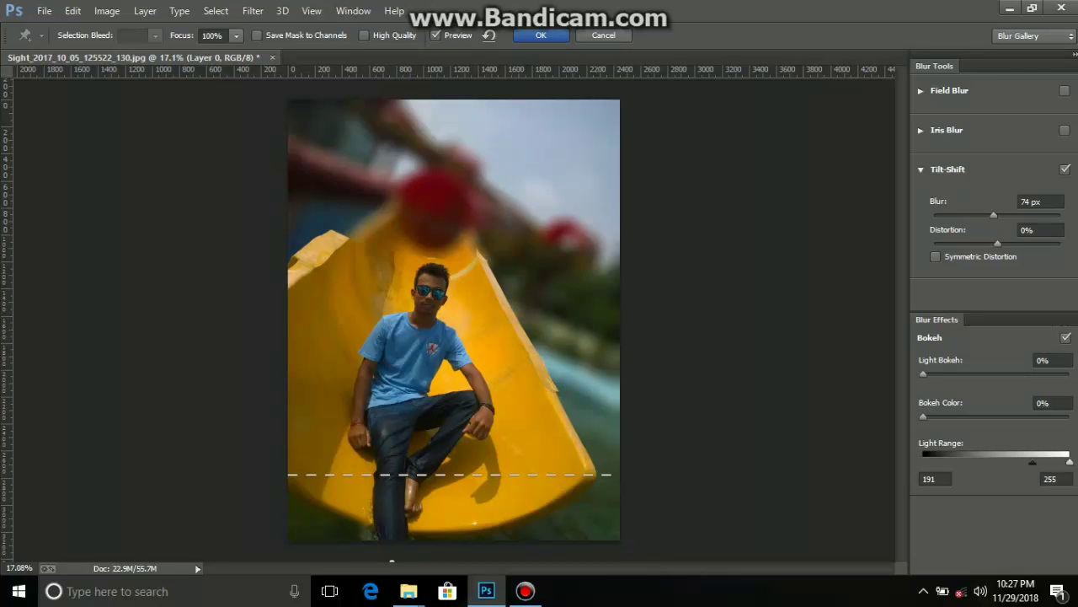
drag(993, 215, 991, 215)
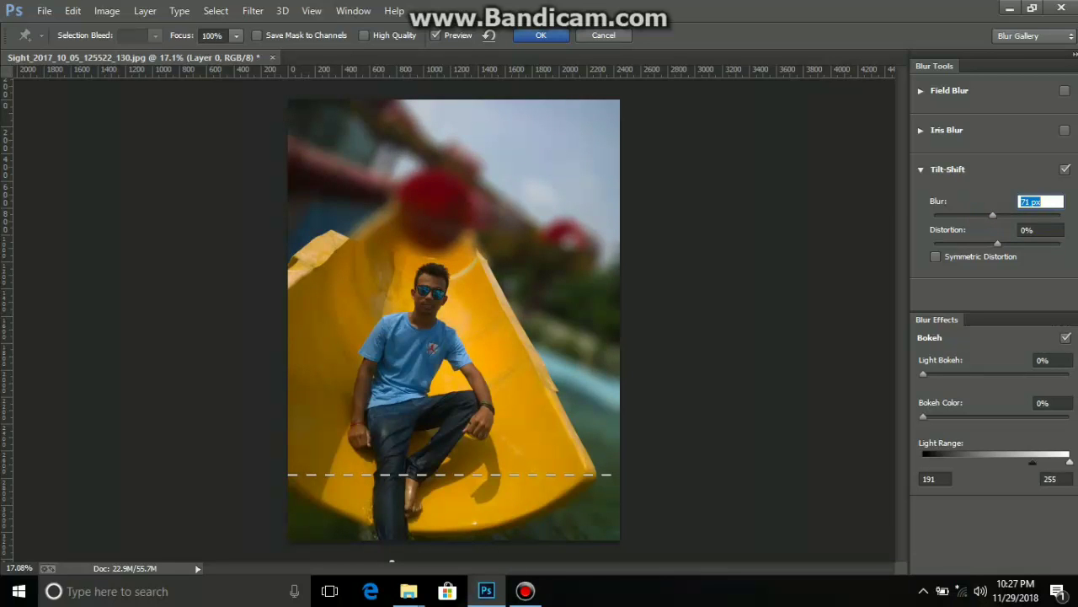
drag(924, 374, 965, 374)
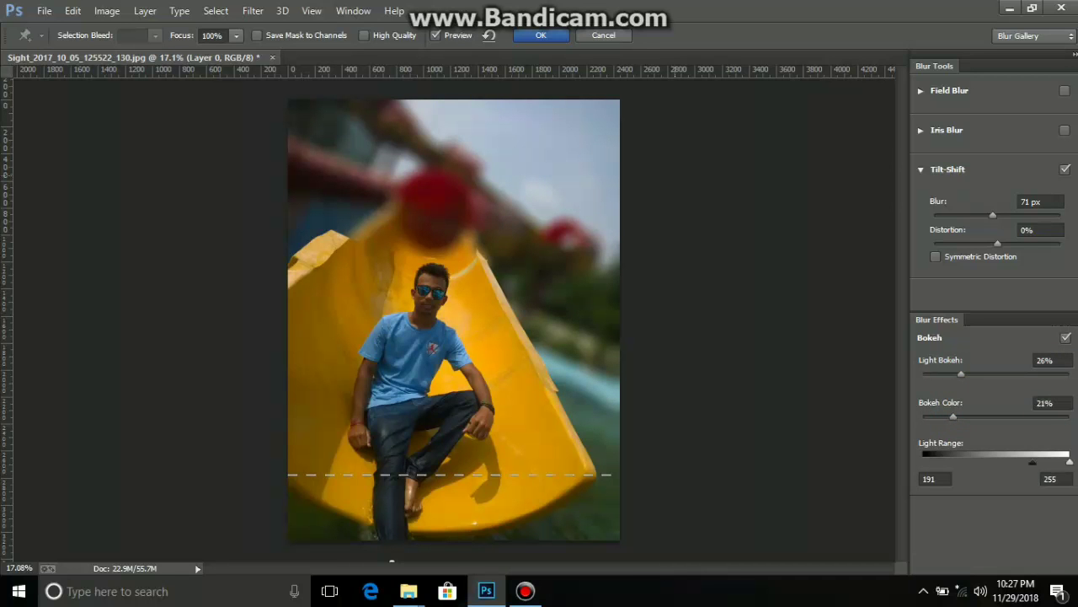
key(Escape)
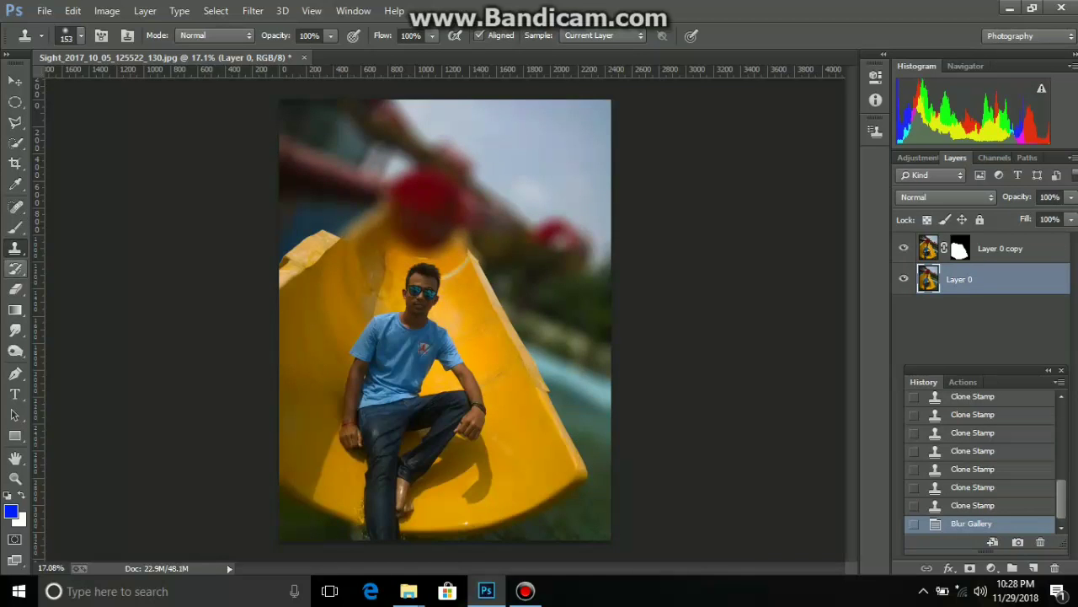
Restore sharp detail along the slide edge with the History Brush at lowered opacity
click(16, 267)
scroll(425, 265, up, 2)
scroll(426, 265, up, 2)
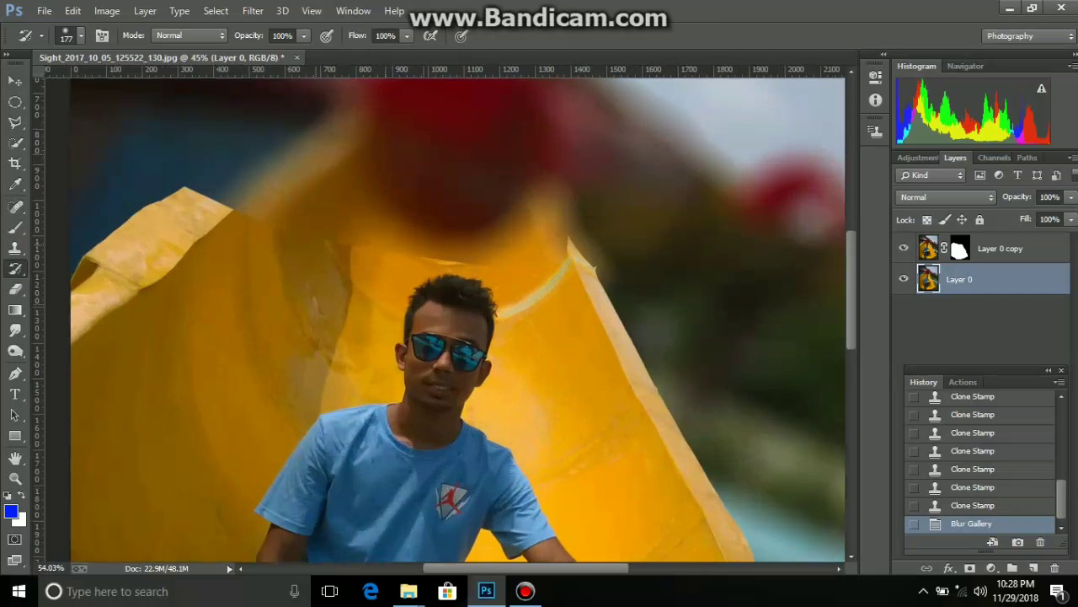
scroll(426, 265, up, 2)
scroll(425, 265, up, 2)
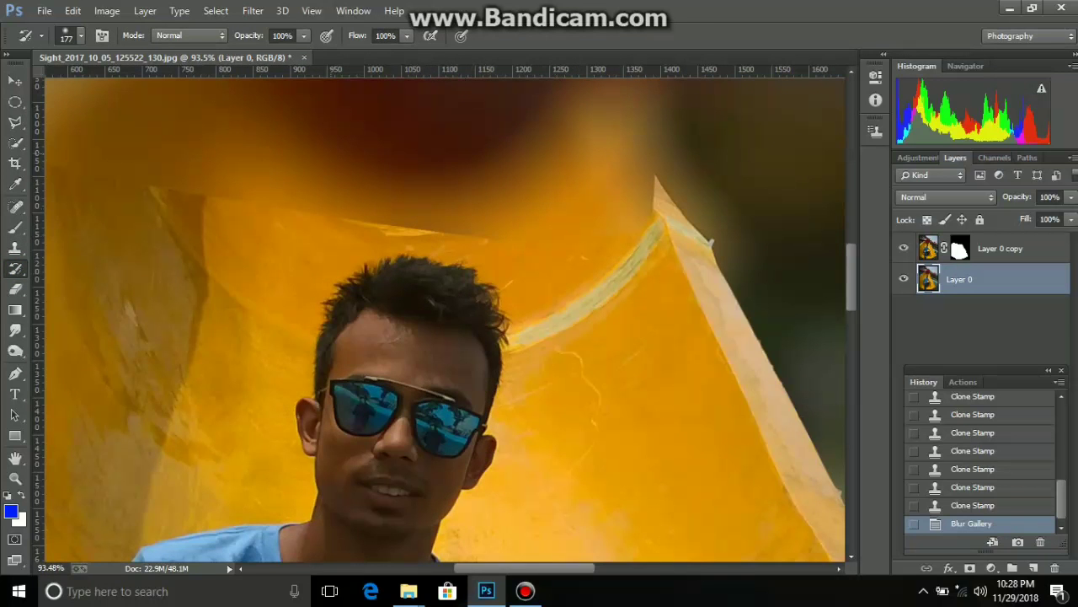
drag(305, 36, 263, 52)
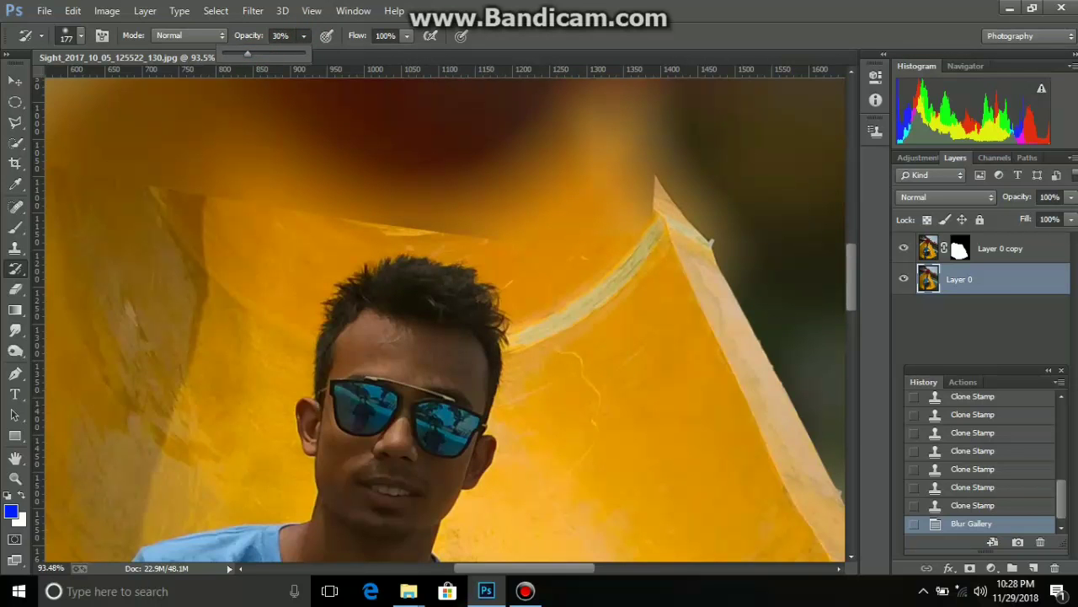
click(554, 239)
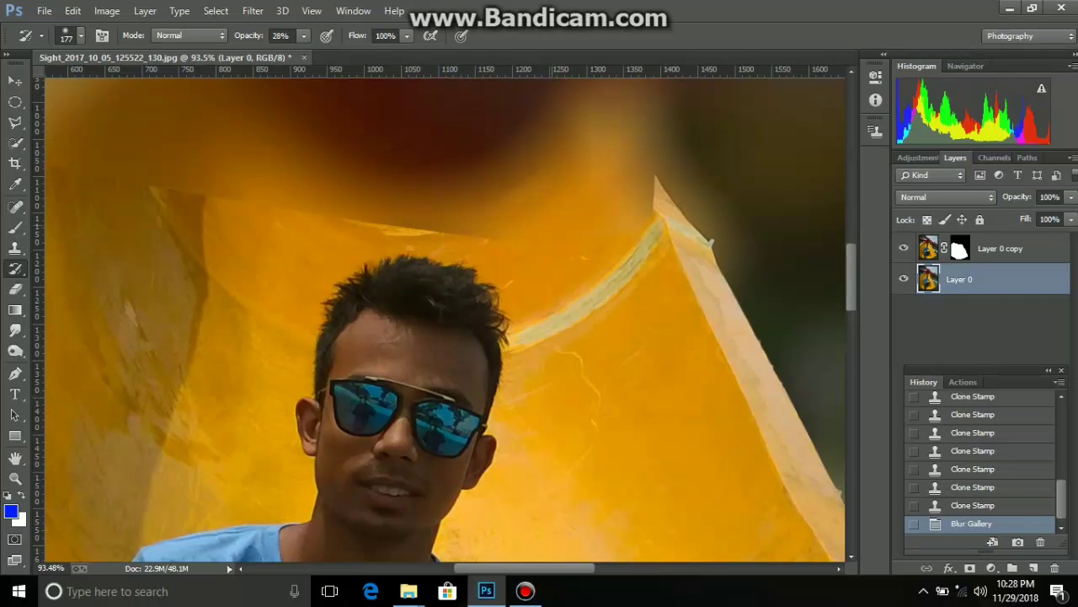
mouse_move(406, 224)
mouse_down()
mouse_move(567, 233)
mouse_move(598, 219)
mouse_move(604, 200)
mouse_move(606, 217)
mouse_move(522, 223)
mouse_up()
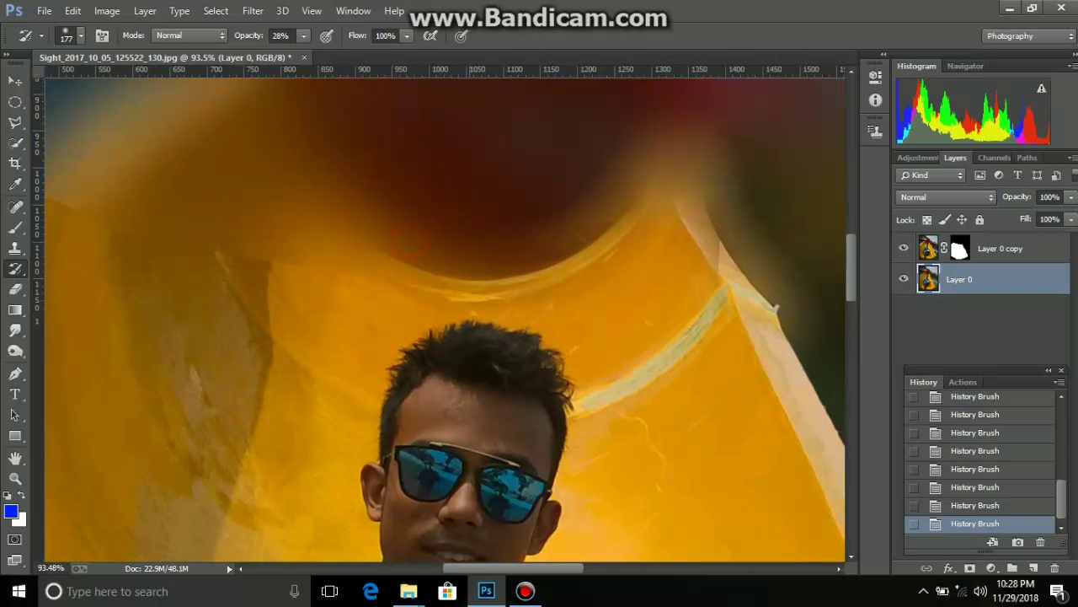
At 100% History Brush opacity, restore sharpness along the slide's upper-left edge
drag(438, 221, 505, 288)
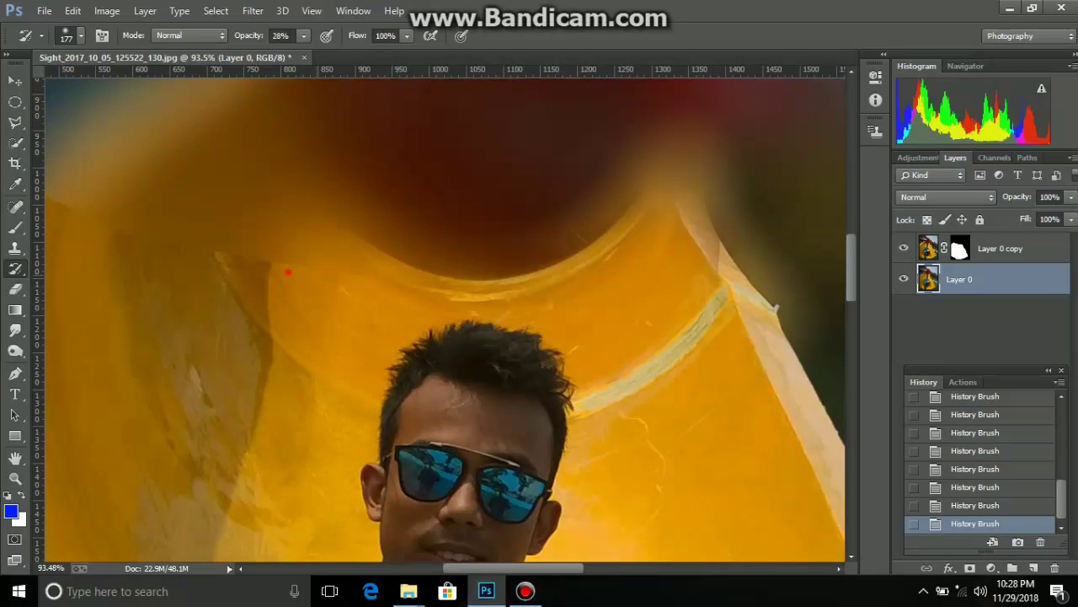
drag(246, 276, 437, 328)
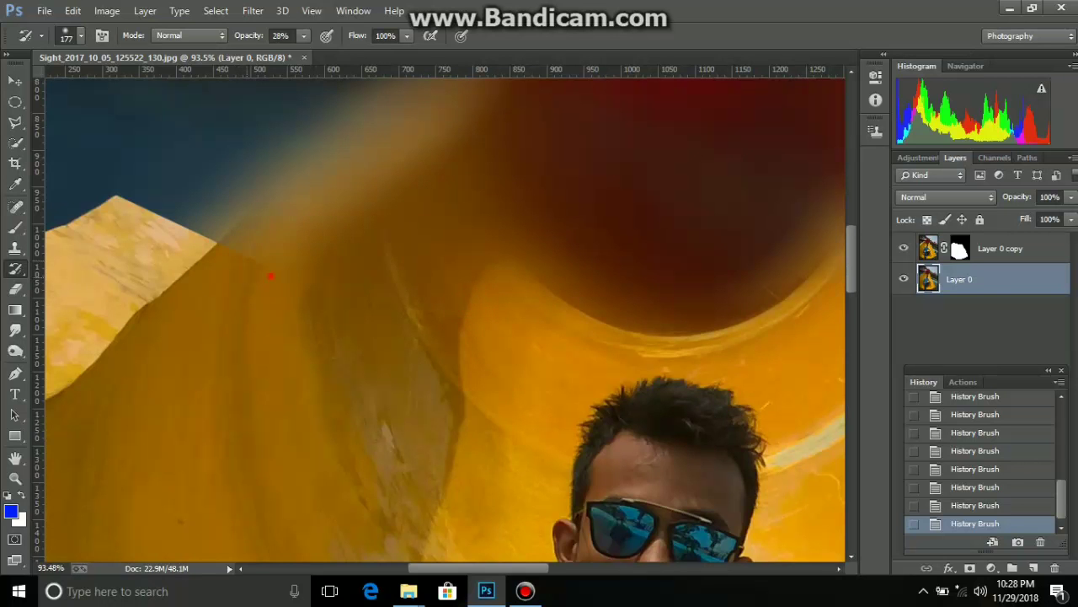
drag(283, 287, 375, 390)
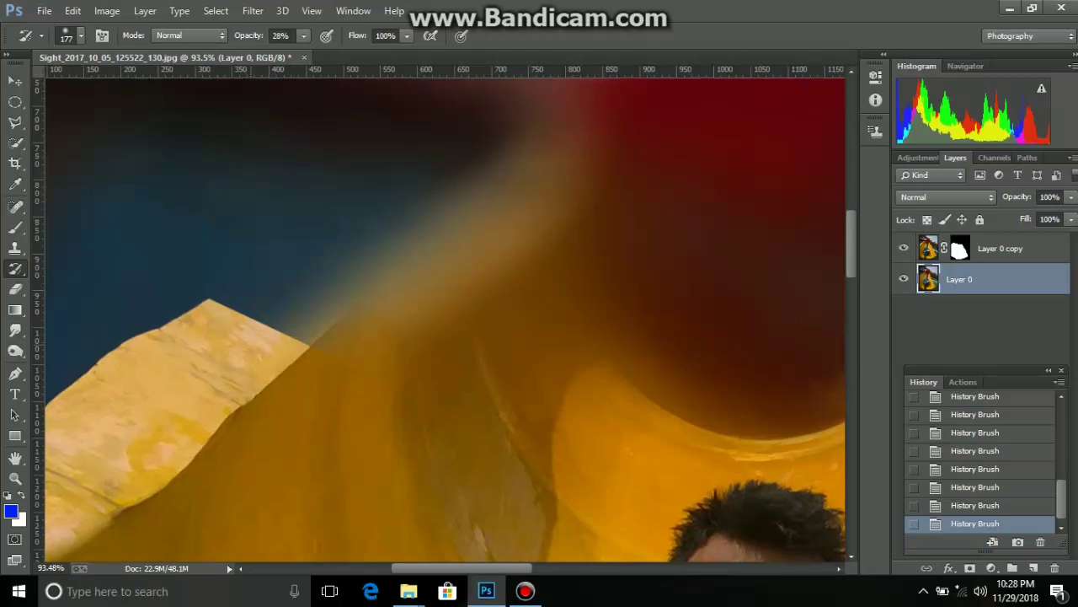
click(303, 36)
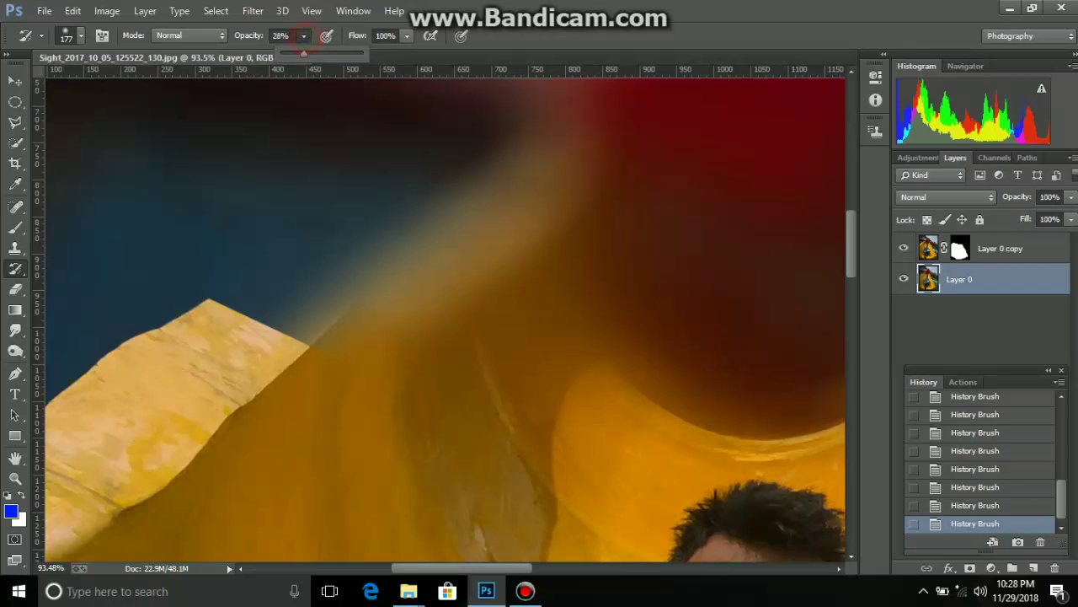
drag(304, 53, 362, 53)
mouse_move(304, 336)
mouse_down()
mouse_move(277, 339)
mouse_move(252, 287)
mouse_move(371, 278)
mouse_move(404, 311)
mouse_move(446, 282)
mouse_move(421, 301)
mouse_up()
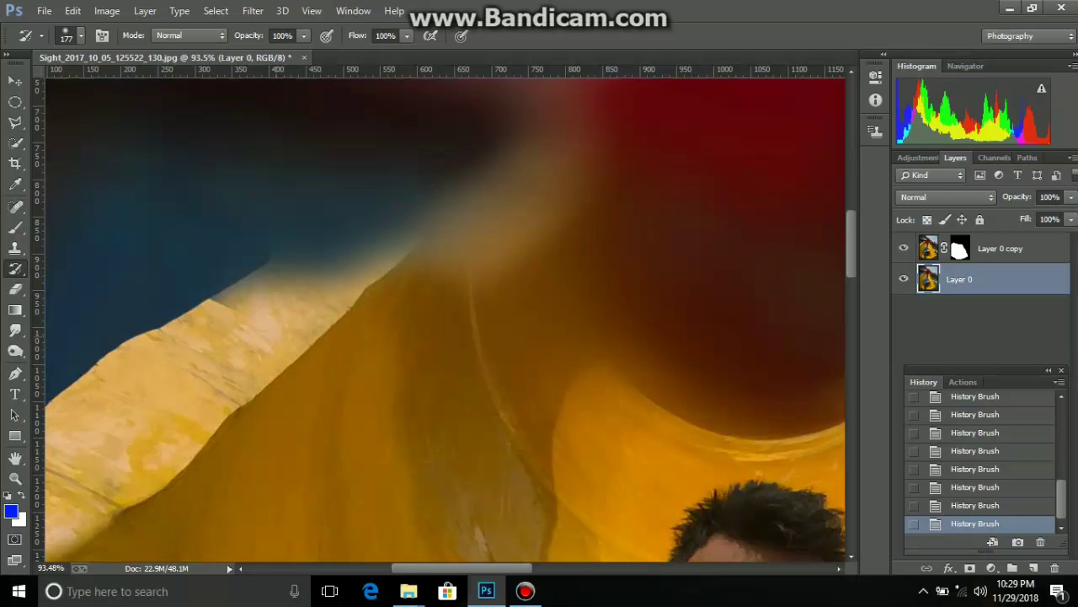
Sharpen the blurred slide edge below the red ball
scroll(354, 341, down, 3)
scroll(354, 341, down, 1)
scroll(354, 341, down, 1)
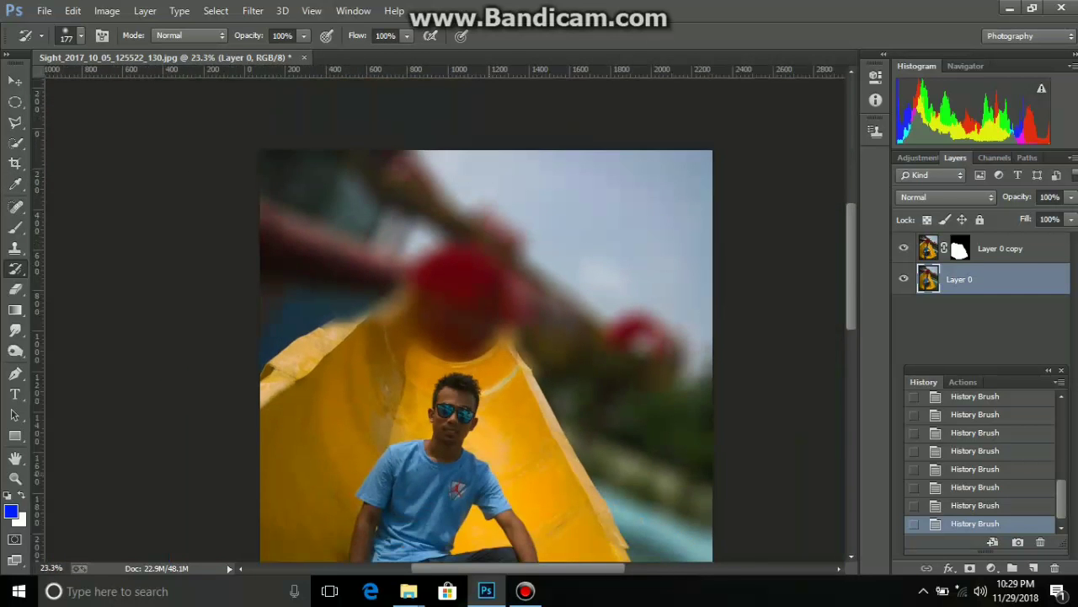
scroll(387, 278, up, 1)
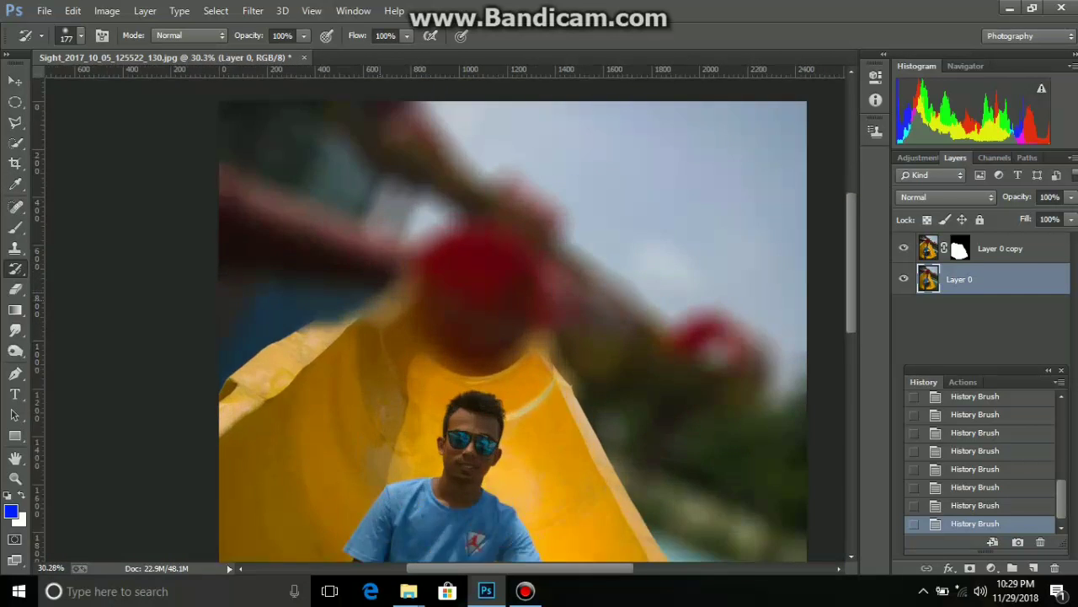
scroll(388, 278, up, 1)
scroll(388, 278, up, 1)
drag(363, 311, 291, 342)
scroll(379, 287, down, 1)
scroll(379, 286, down, 1)
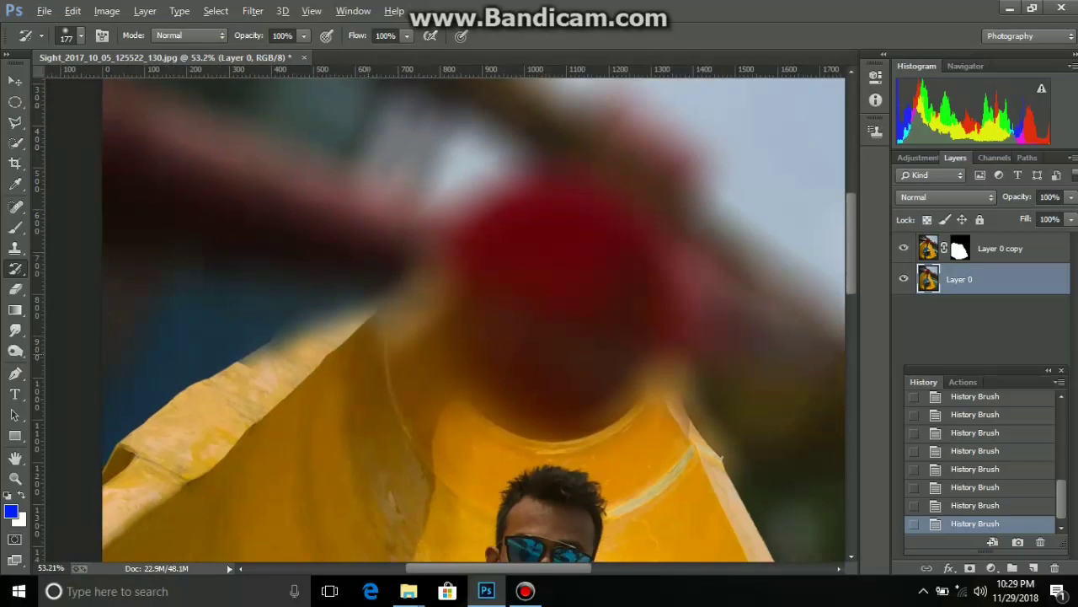
scroll(379, 286, up, 2)
scroll(379, 286, up, 1)
scroll(446, 320, down, 2)
scroll(446, 320, down, 1)
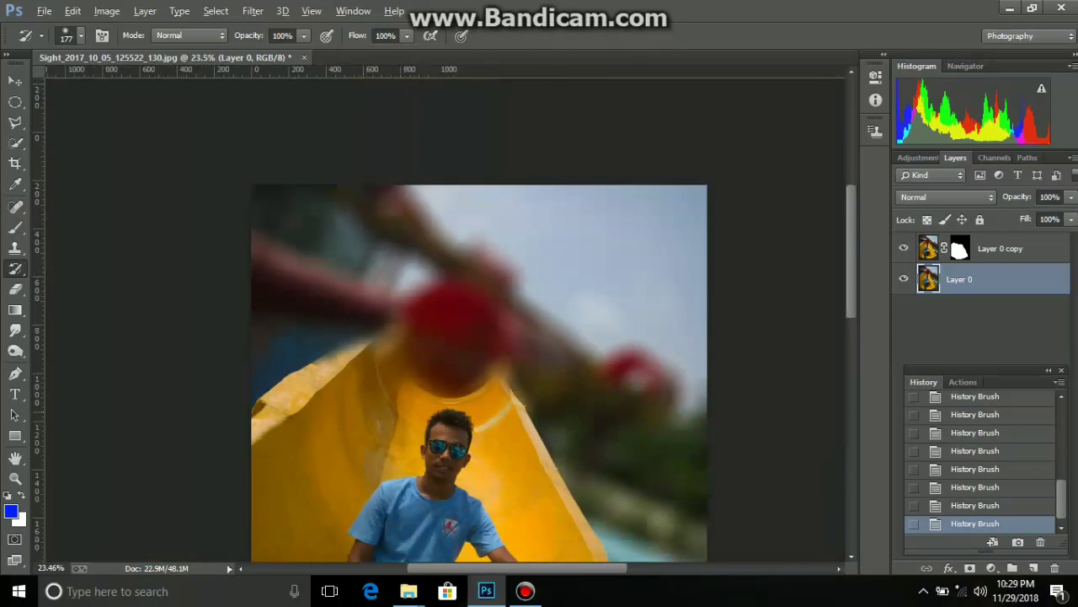
scroll(447, 321, down, 1)
scroll(447, 320, down, 1)
scroll(408, 332, up, 1)
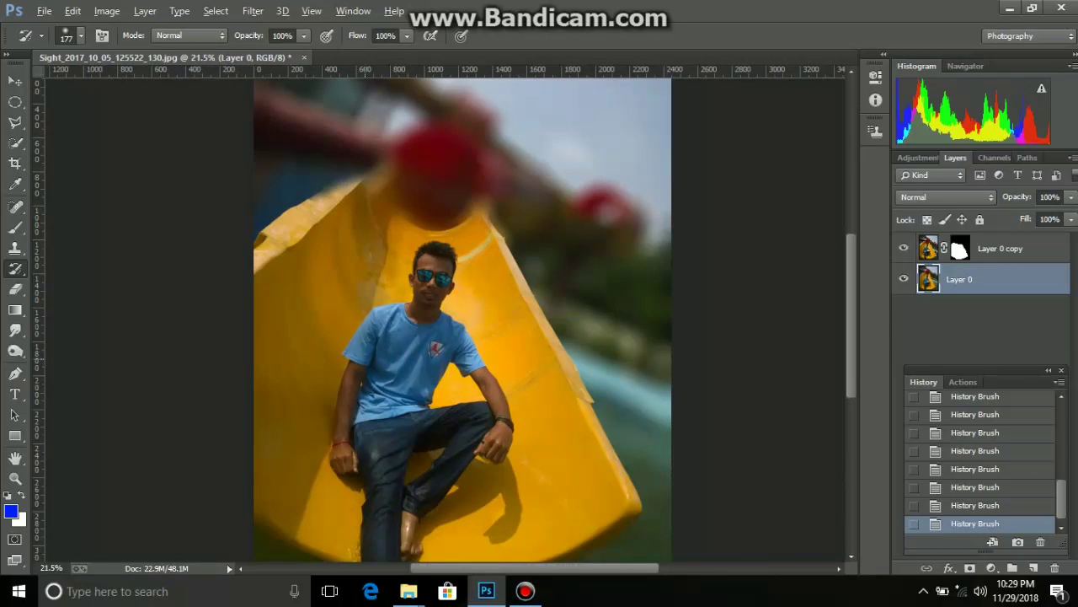
scroll(446, 320, down, 1)
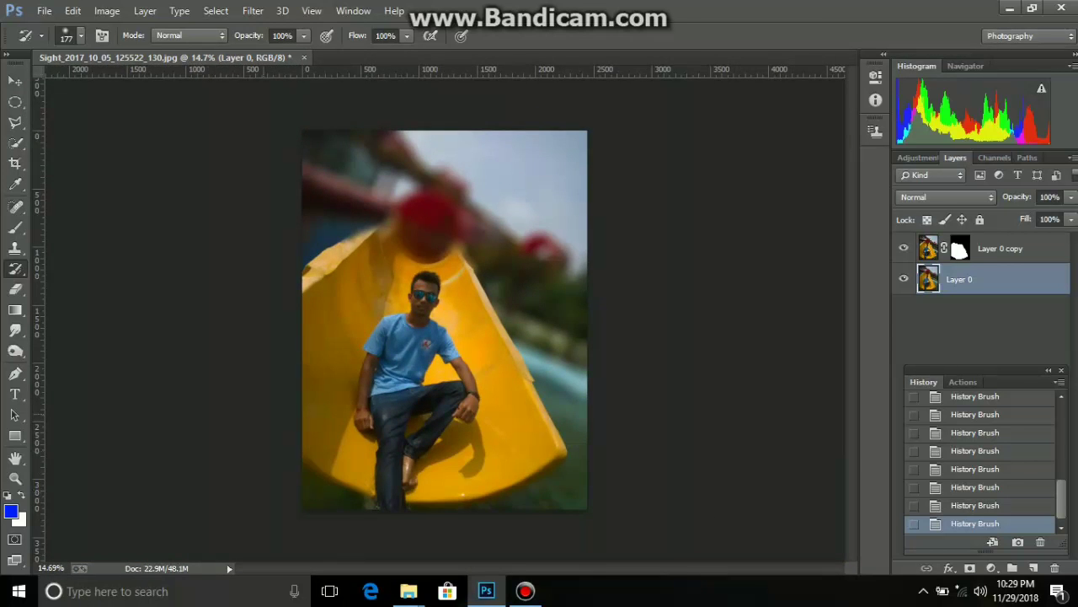
scroll(439, 497, up, 2)
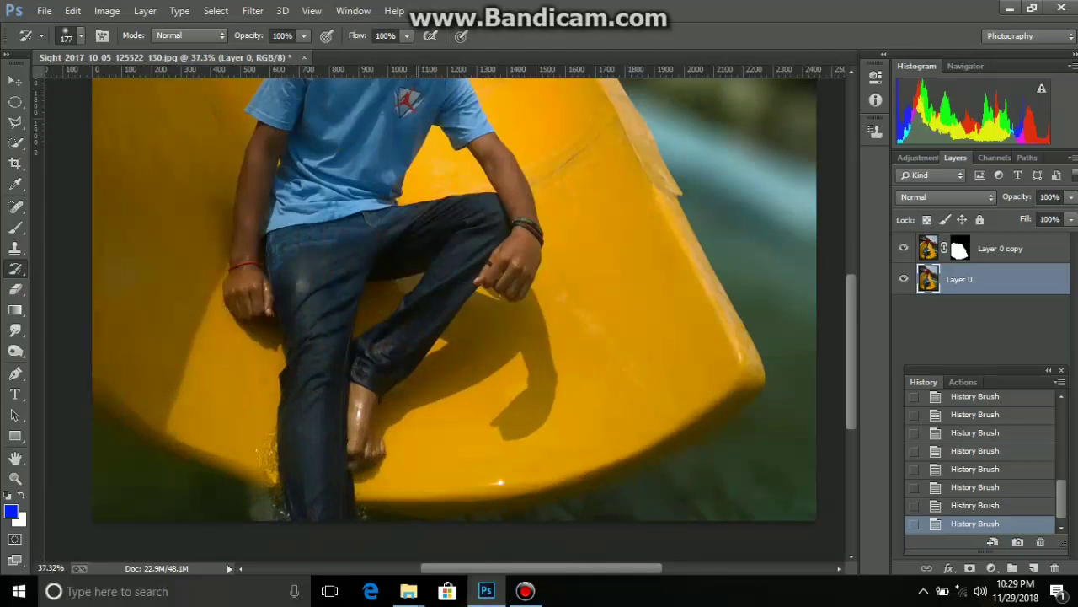
Set the History Brush size to 419 px
drag(278, 463, 516, 328)
right_click(516, 329)
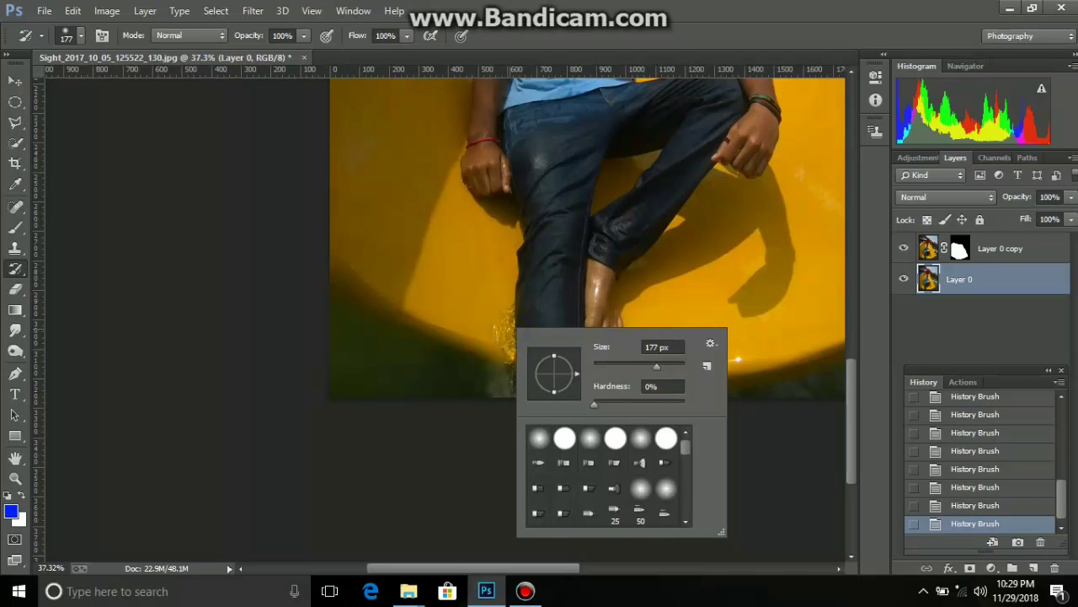
double_click(658, 347)
text(419)
key(Return)
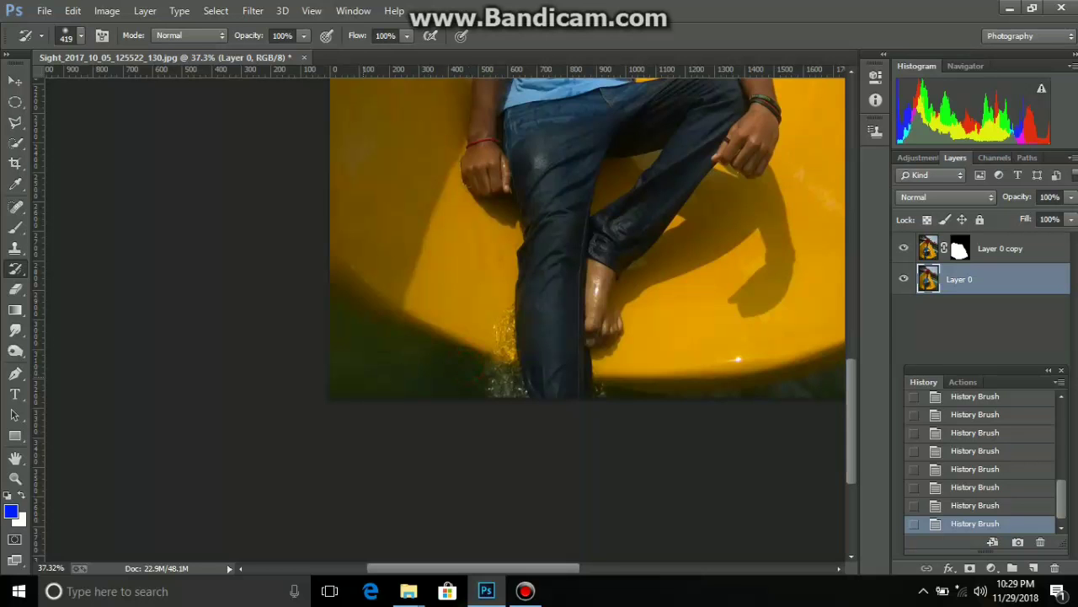
Paint sharp water texture back in to the right of the slide's bottom
scroll(437, 394, right, 3)
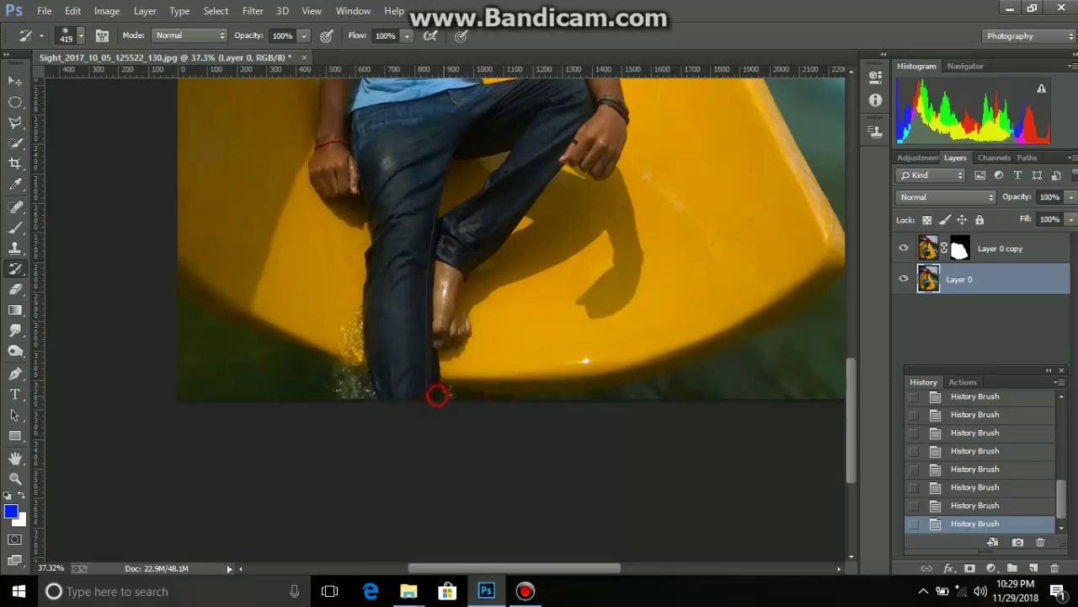
scroll(506, 401, right, 4)
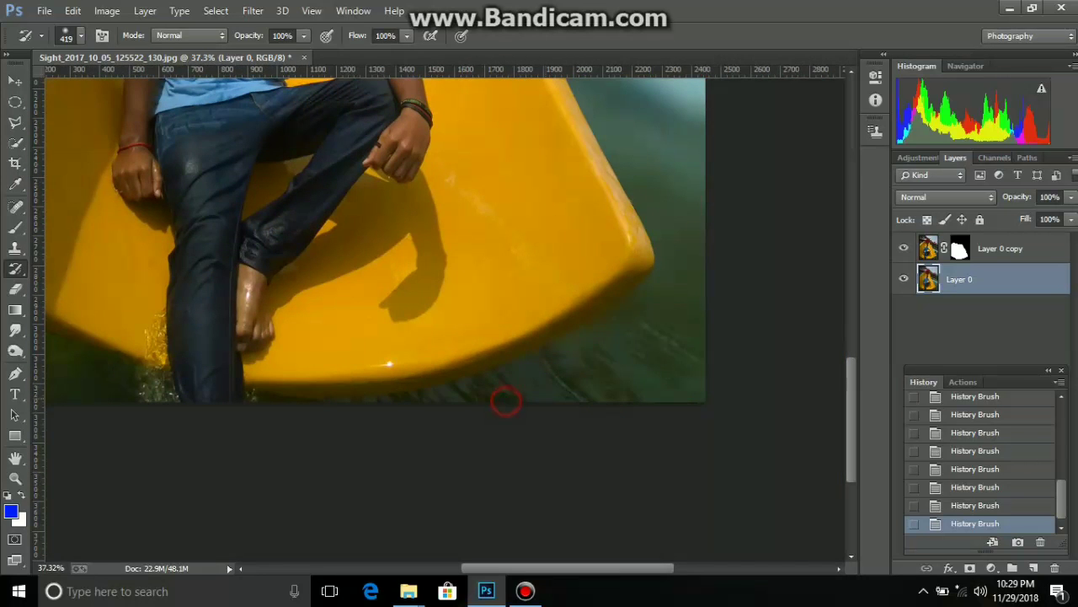
drag(649, 206, 681, 180)
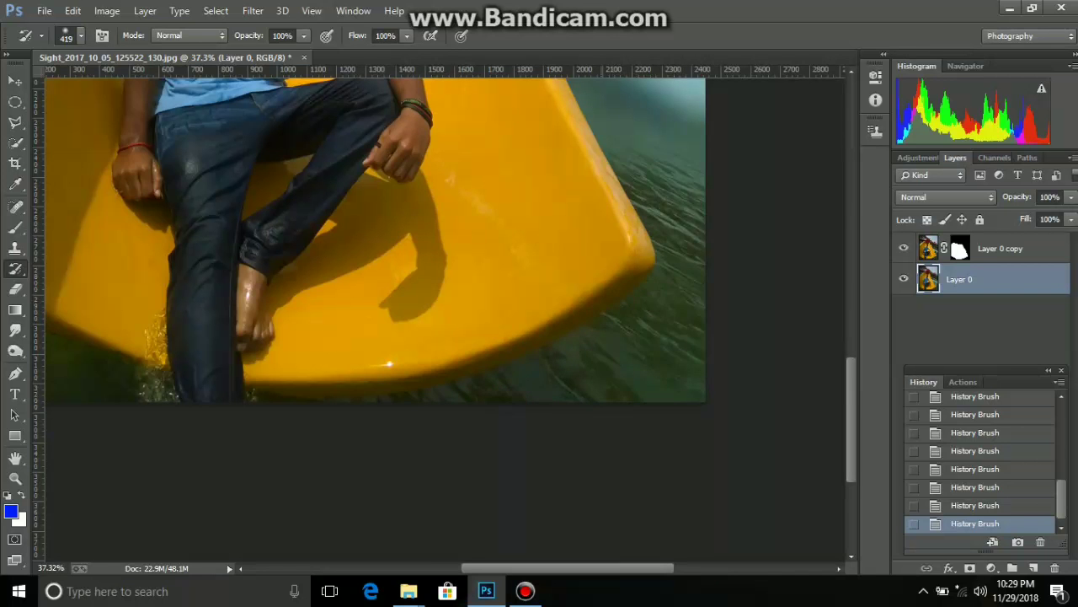
scroll(429, 321, down, 3)
scroll(430, 320, down, 2)
scroll(430, 320, up, 1)
scroll(430, 320, up, 2)
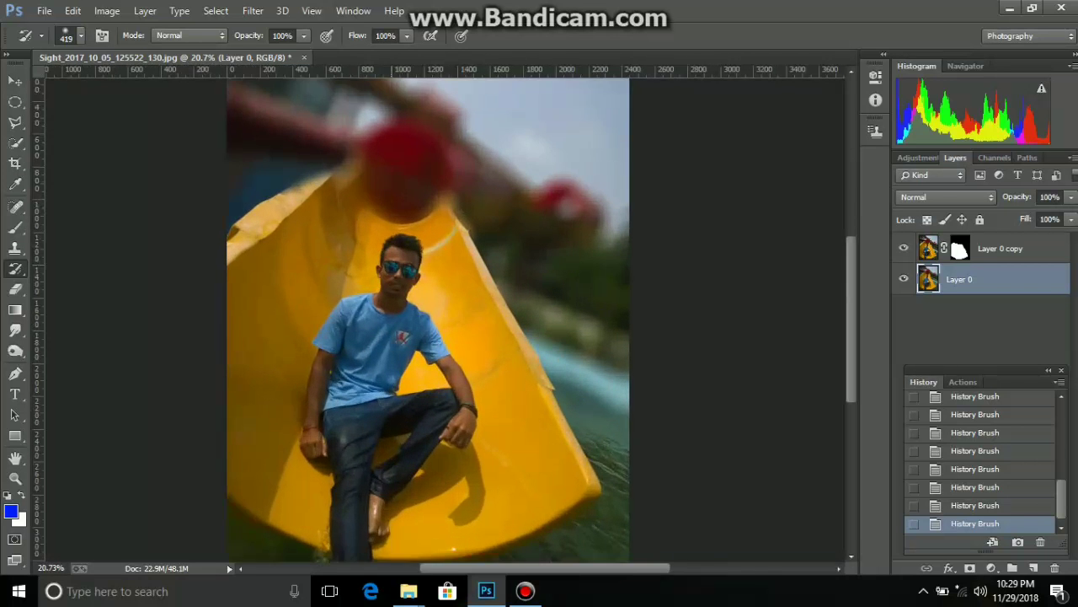
scroll(402, 269, up, 2)
scroll(402, 269, up, 2)
scroll(403, 269, down, 1)
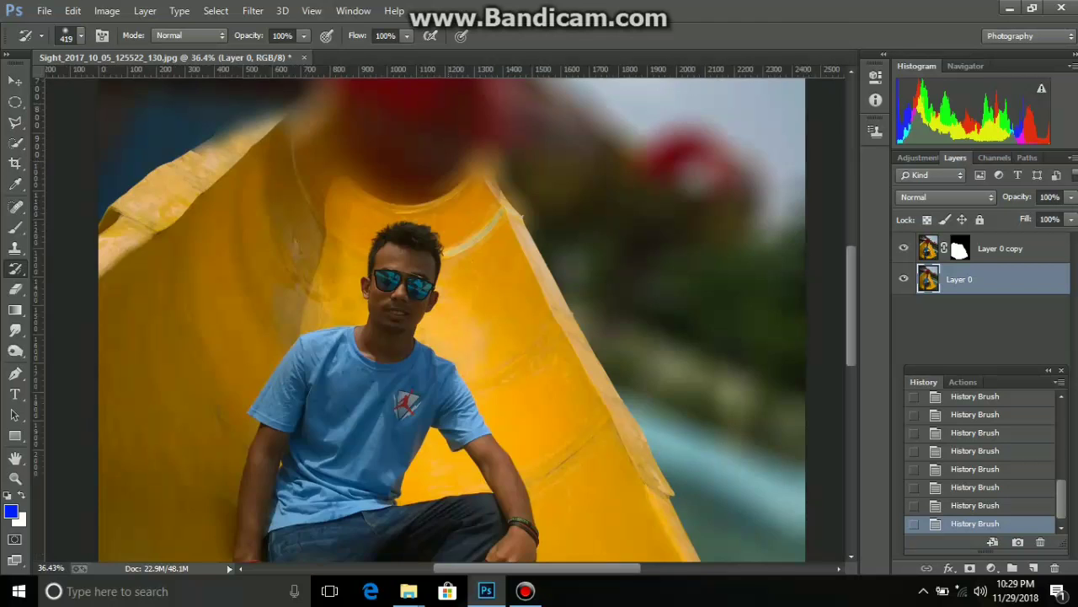
scroll(421, 303, down, 2)
scroll(421, 303, down, 1)
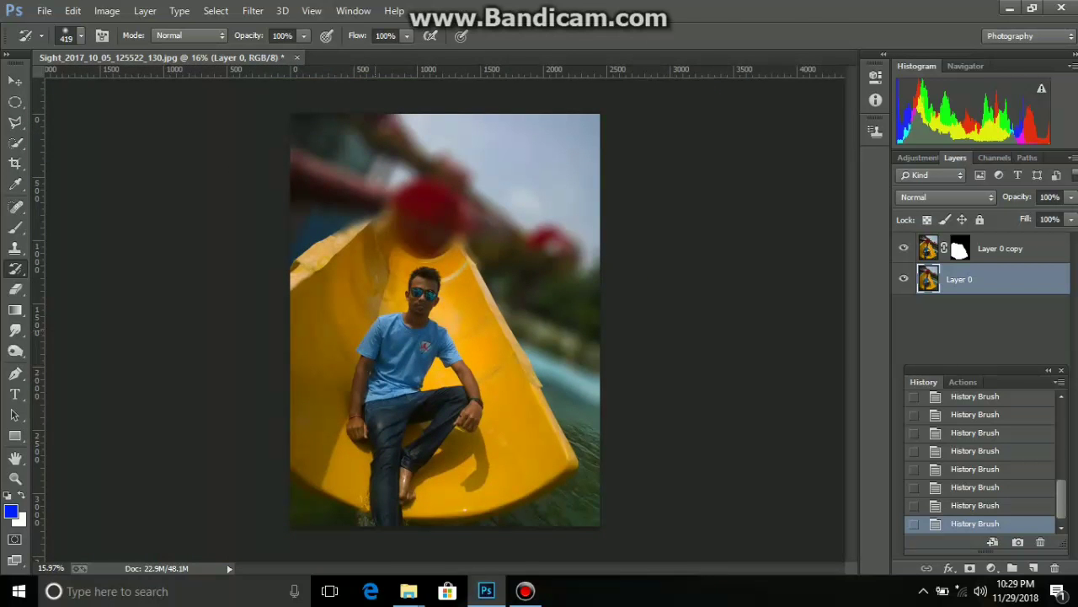
scroll(424, 290, up, 2)
scroll(423, 290, up, 2)
scroll(424, 291, up, 1)
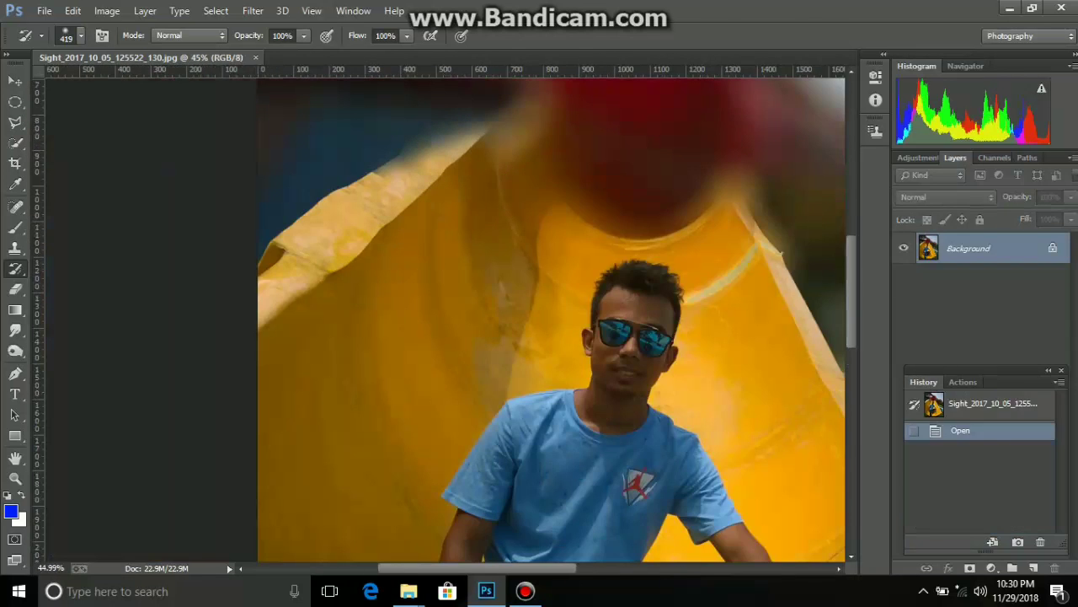
Switch to the Smudge Tool and enlarge its brush size
key(r)
scroll(394, 235, up, 1)
scroll(394, 235, up, 3)
scroll(394, 235, up, 1)
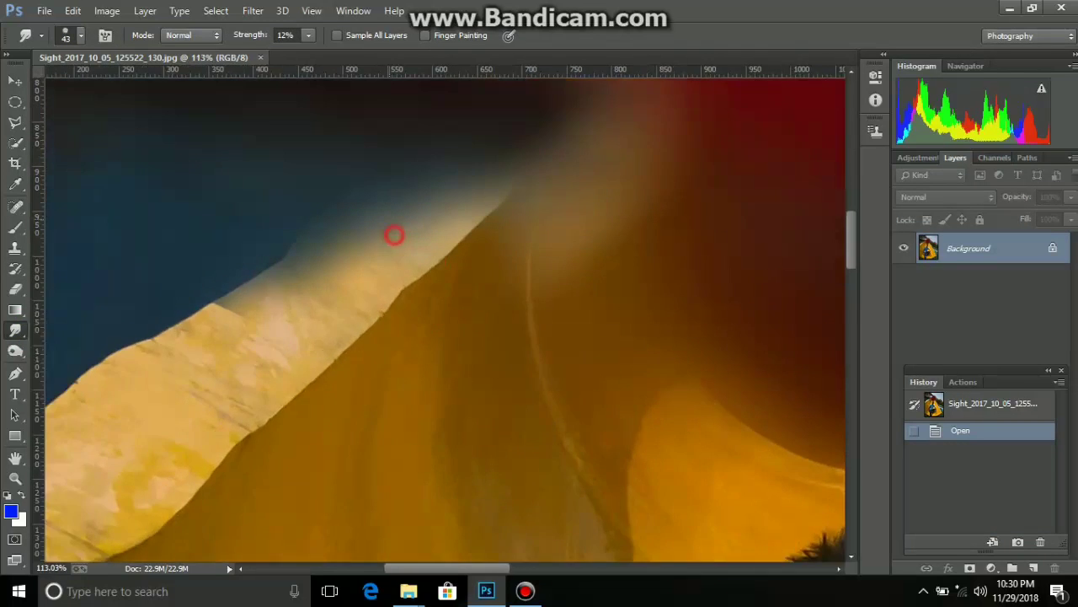
drag(394, 235, 489, 359)
right_click(489, 368)
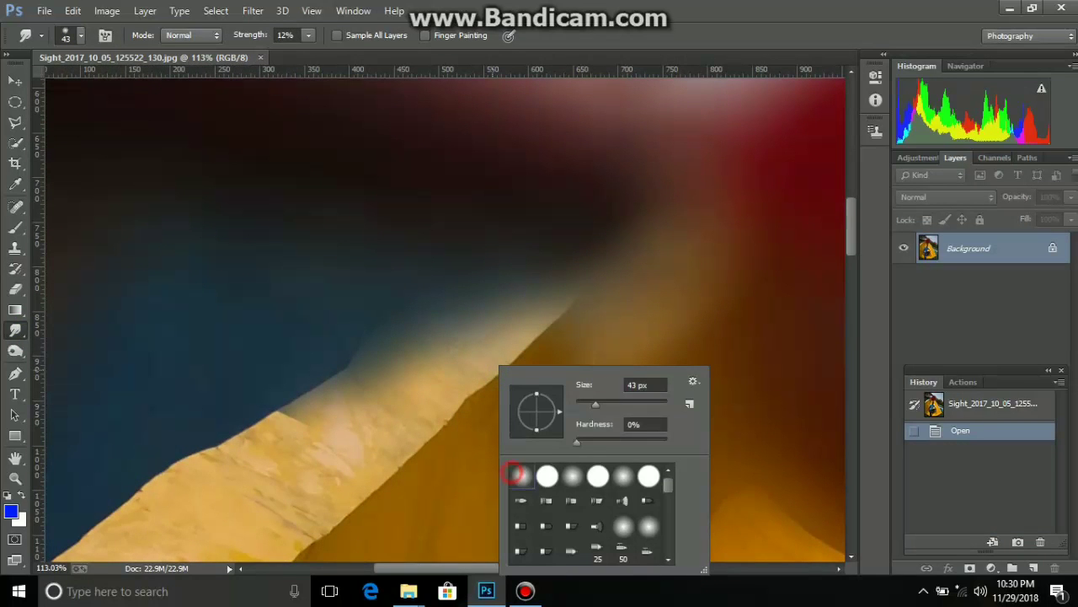
drag(595, 404, 603, 402)
key(Return)
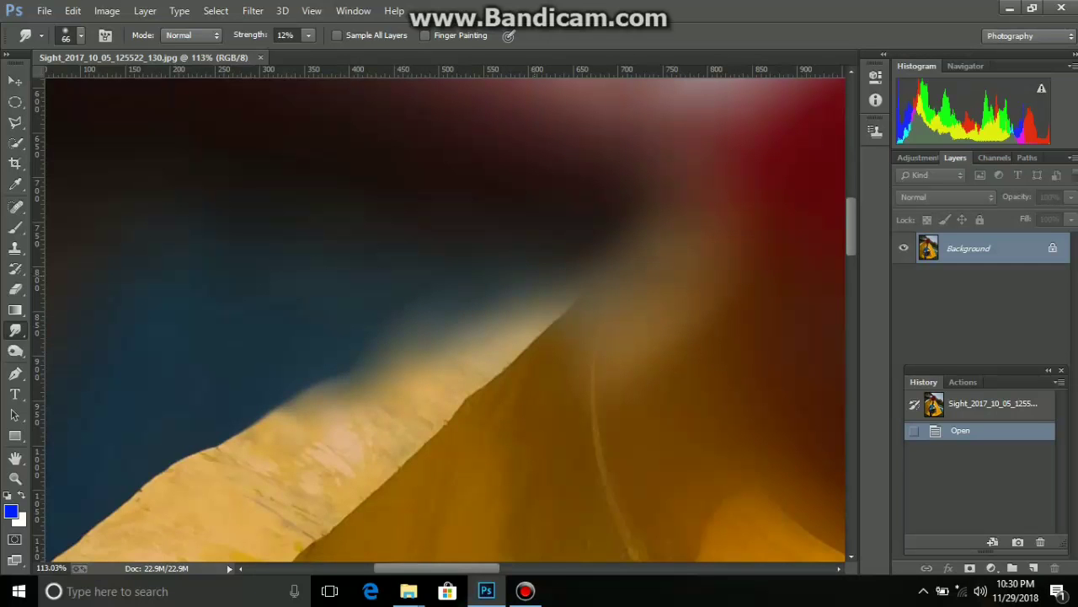
Smudge the rough slide edge against the sky and the rim above the man's head
drag(556, 354, 594, 369)
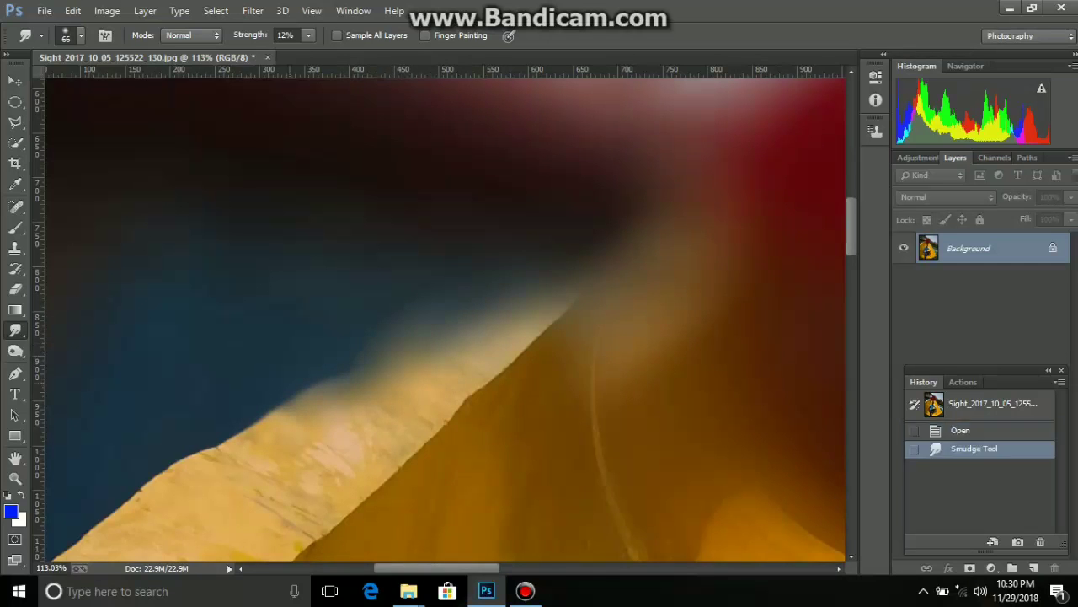
scroll(594, 368, down, 5)
scroll(594, 368, up, 3)
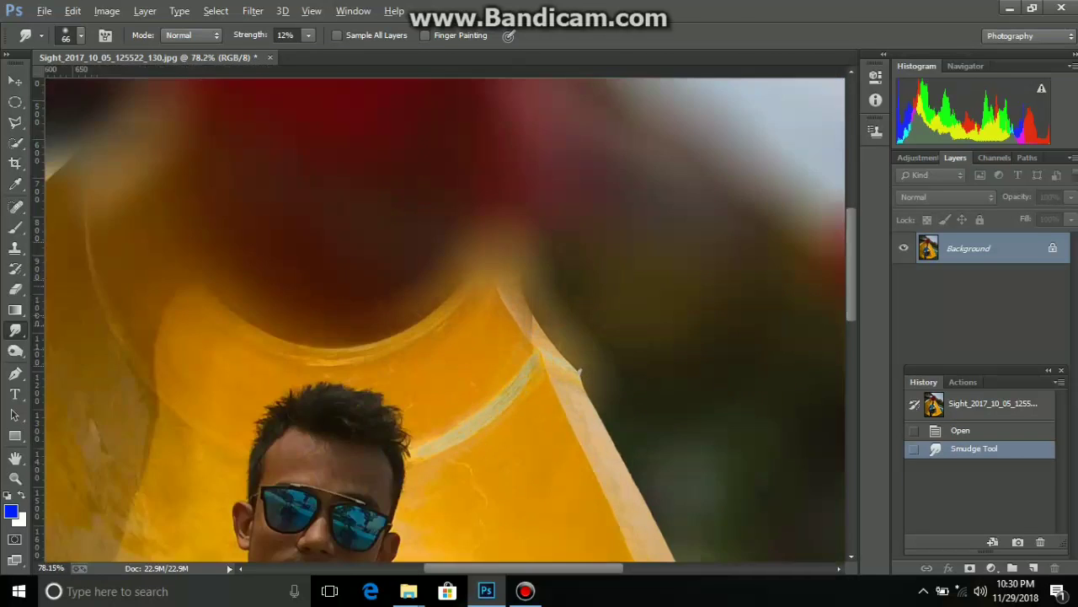
scroll(590, 376, up, 2)
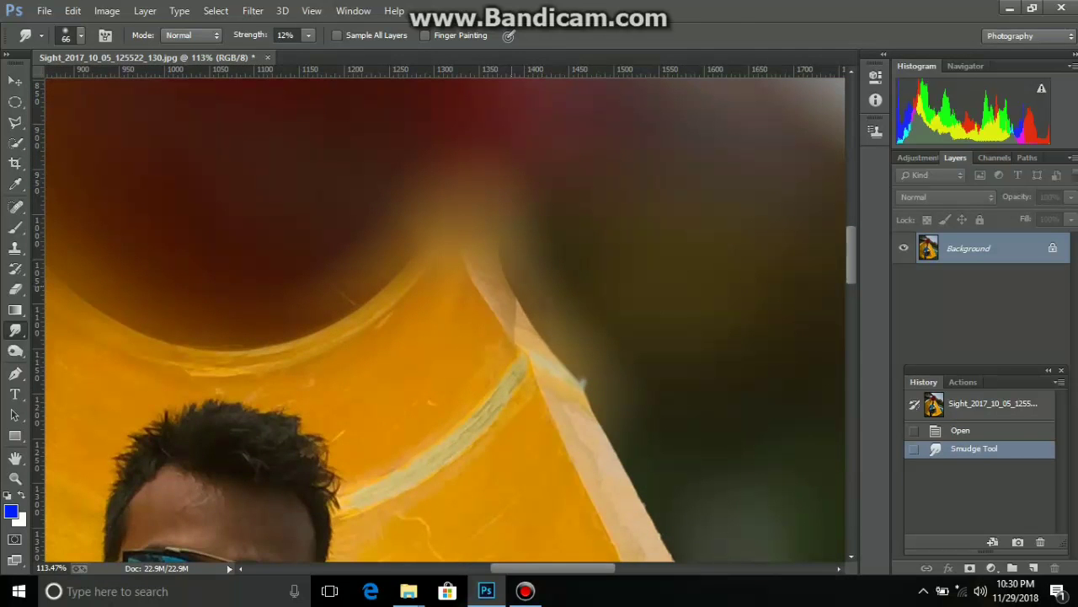
click(581, 381)
scroll(581, 380, down, 4)
scroll(581, 381, down, 2)
scroll(581, 381, down, 3)
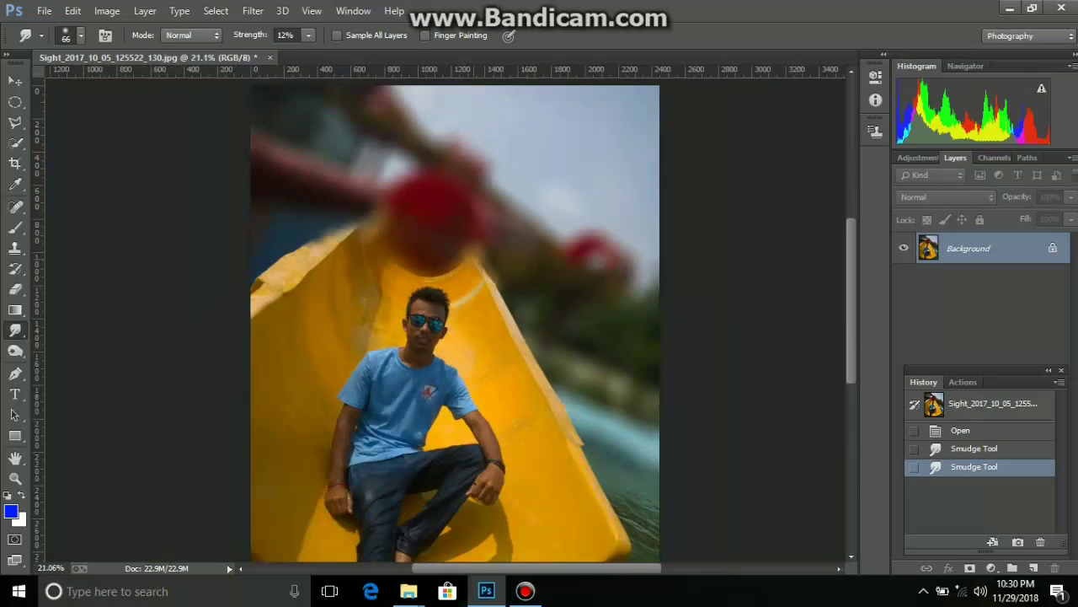
scroll(581, 381, down, 1)
scroll(455, 307, up, 2)
scroll(455, 308, up, 2)
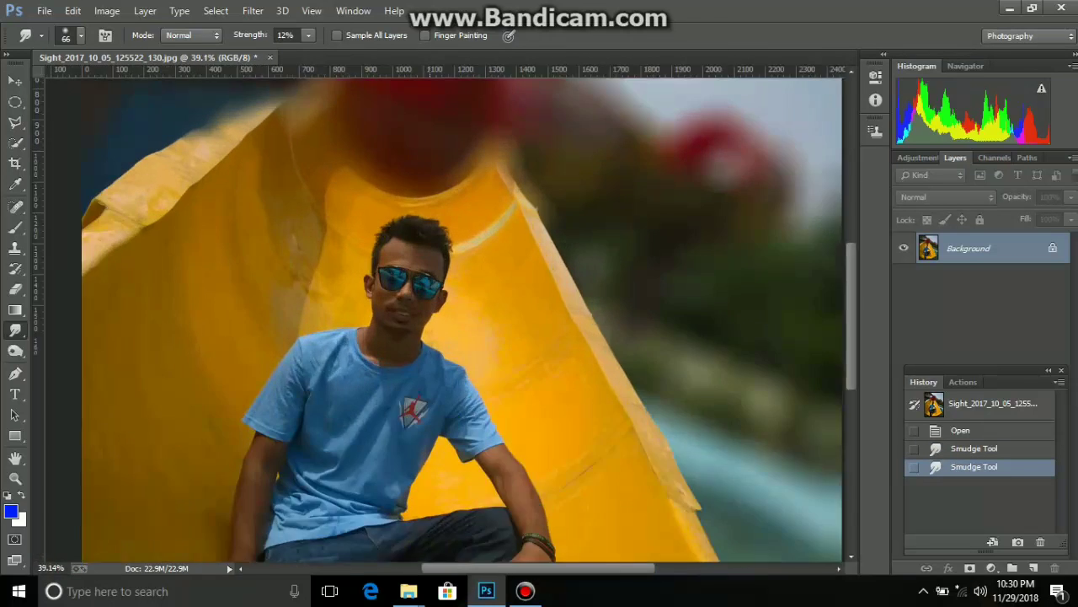
scroll(455, 307, up, 3)
scroll(489, 178, up, 1)
scroll(488, 179, up, 1)
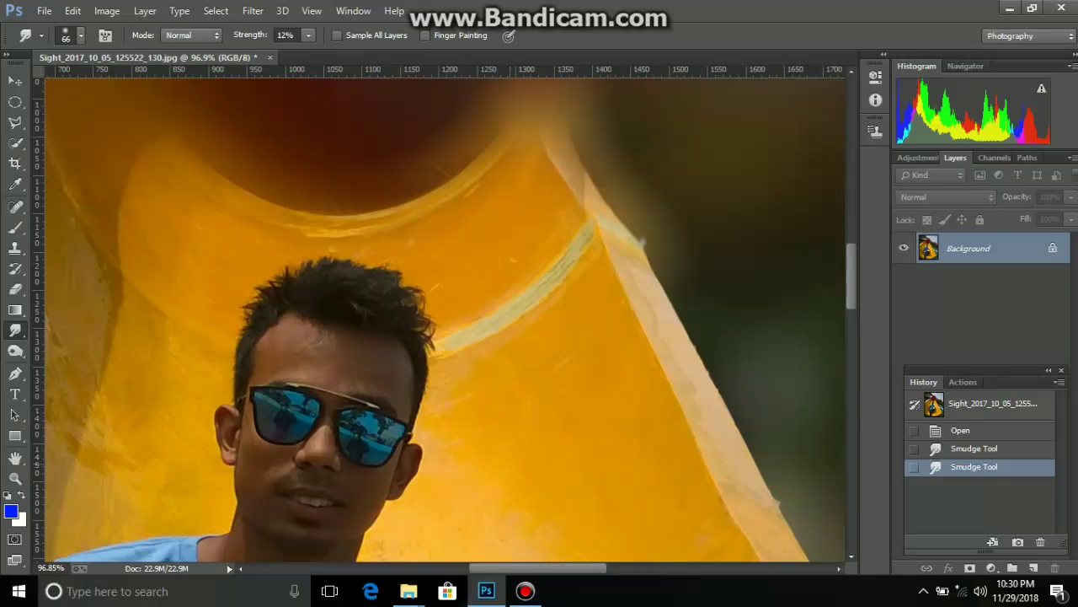
Smudge the slide rim beside the man's hair, then zoom back out to the whole image
click(492, 370)
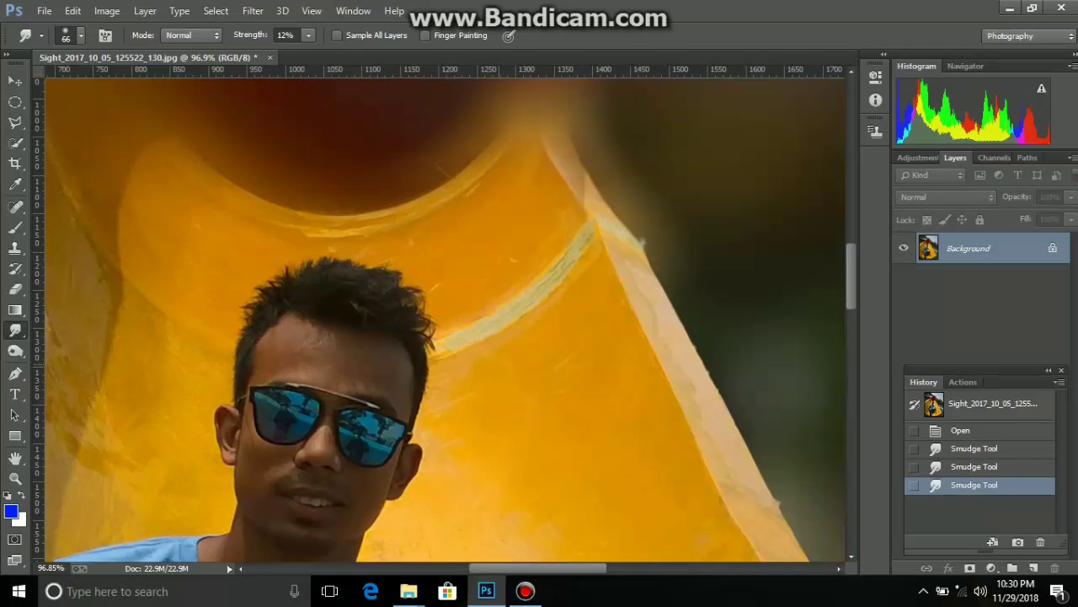
scroll(492, 370, down, 2)
scroll(492, 370, down, 3)
scroll(492, 370, down, 4)
scroll(492, 370, down, 1)
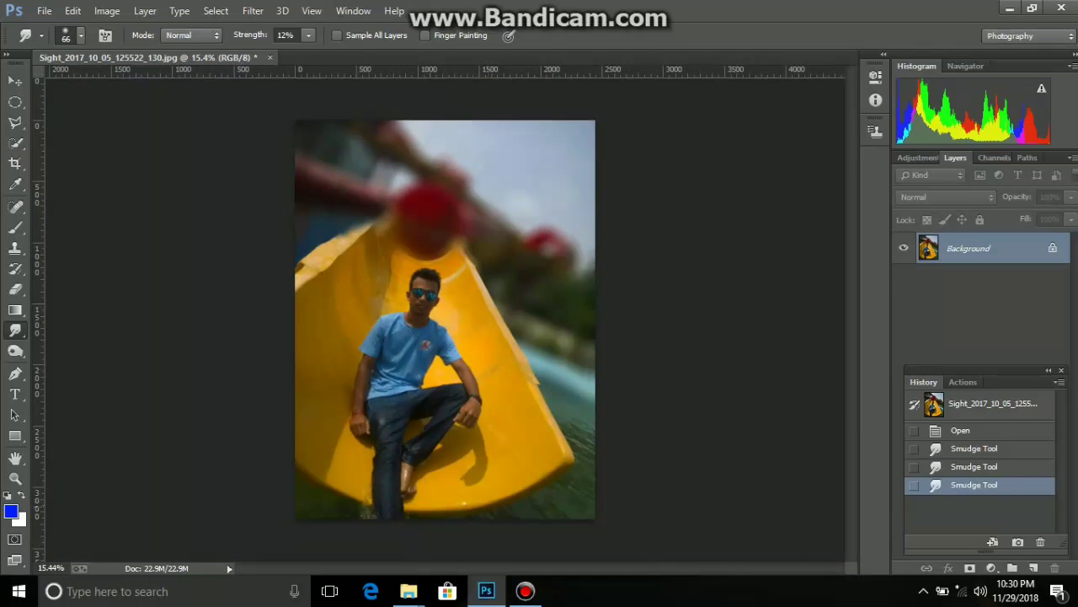
scroll(337, 497, up, 4)
scroll(320, 508, down, 1)
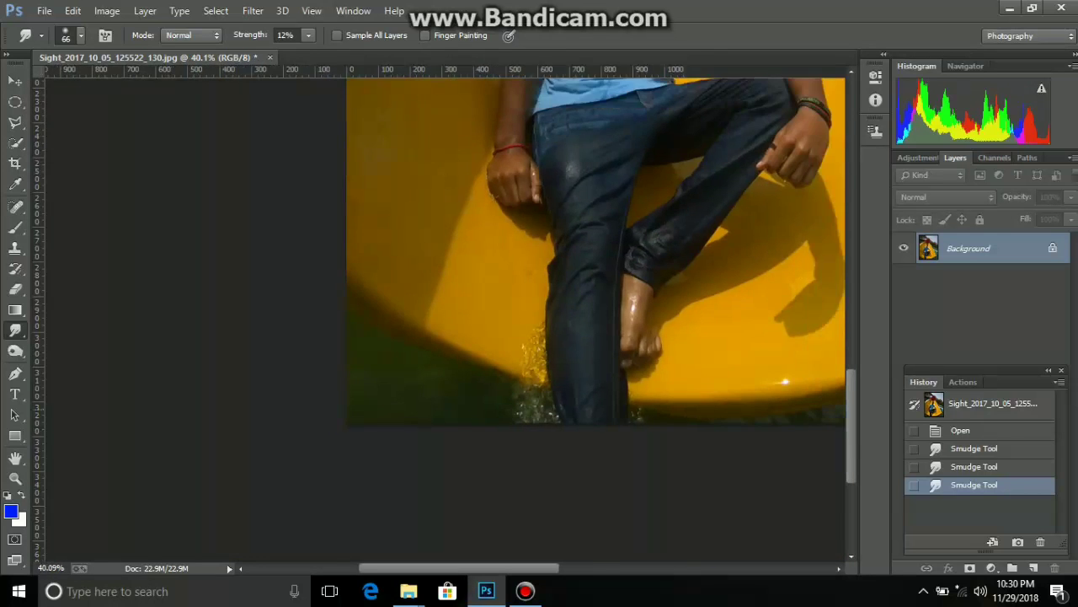
scroll(337, 497, down, 4)
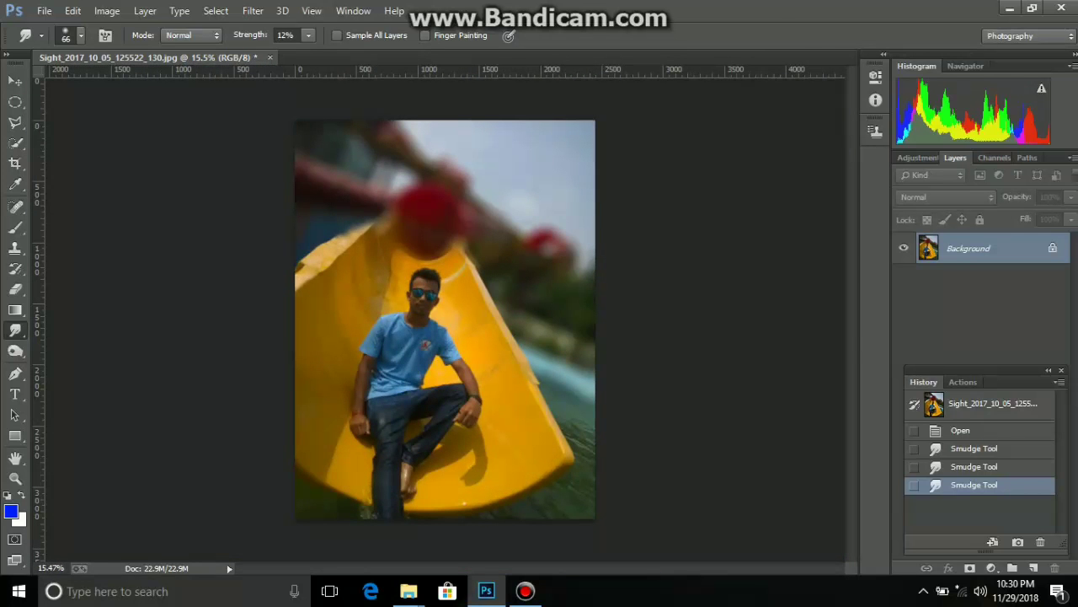
Add a Selective Color adjustment layer and adjust cyan within the Yellows
click(990, 567)
click(763, 136)
click(761, 166)
mouse_move(768, 171)
mouse_down()
mouse_move(783, 171)
mouse_move(775, 203)
mouse_up()
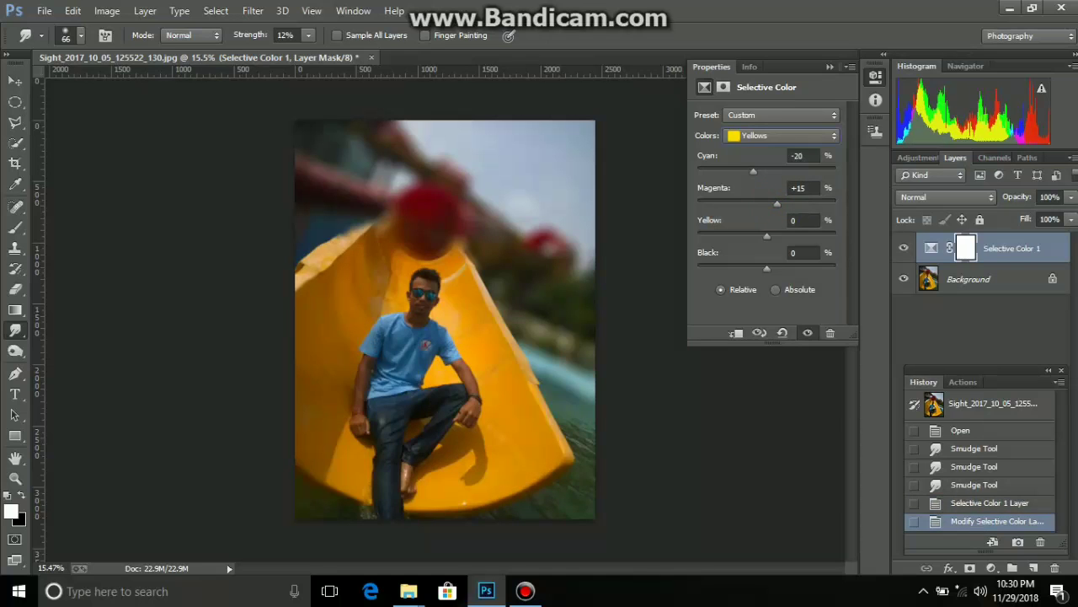
In the Greens, max out cyan, lower magenta and raise yellow
click(783, 135)
click(767, 173)
drag(697, 171, 835, 171)
drag(767, 203, 708, 203)
drag(767, 236, 797, 236)
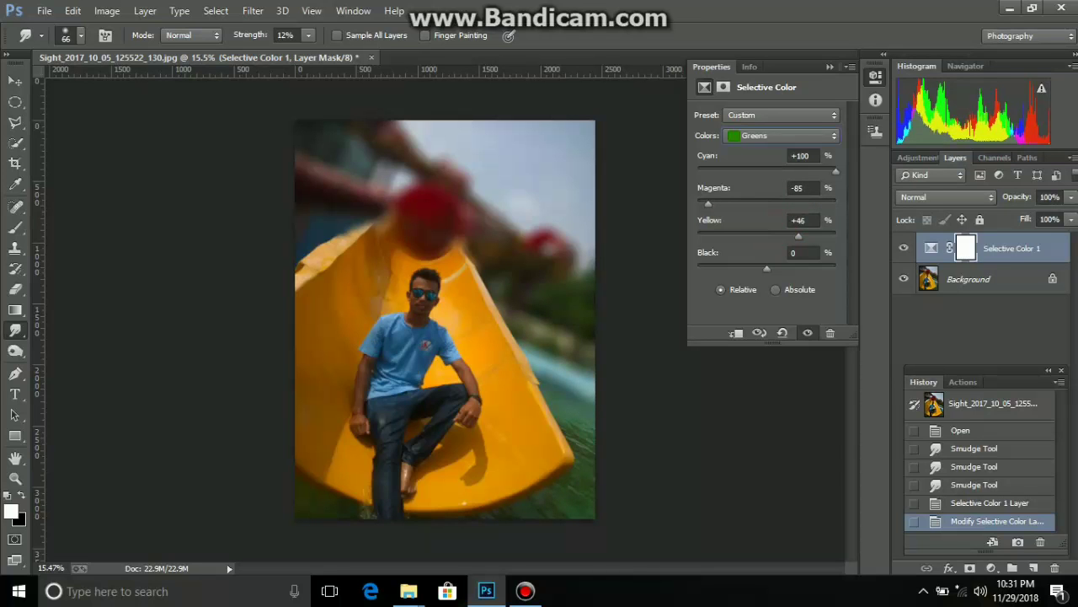
In the Cyans, max out cyan and add magenta, then check the Blues and Magentas
click(768, 134)
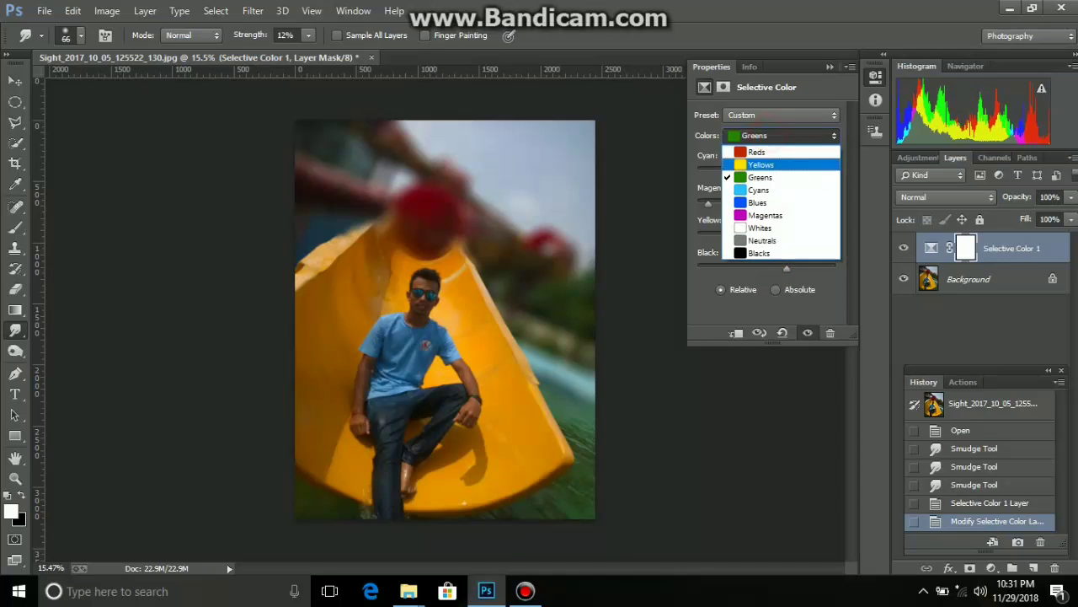
click(765, 187)
drag(766, 170, 836, 170)
mouse_move(767, 203)
mouse_down()
mouse_move(795, 203)
mouse_move(801, 235)
mouse_move(729, 268)
mouse_move(748, 267)
mouse_up()
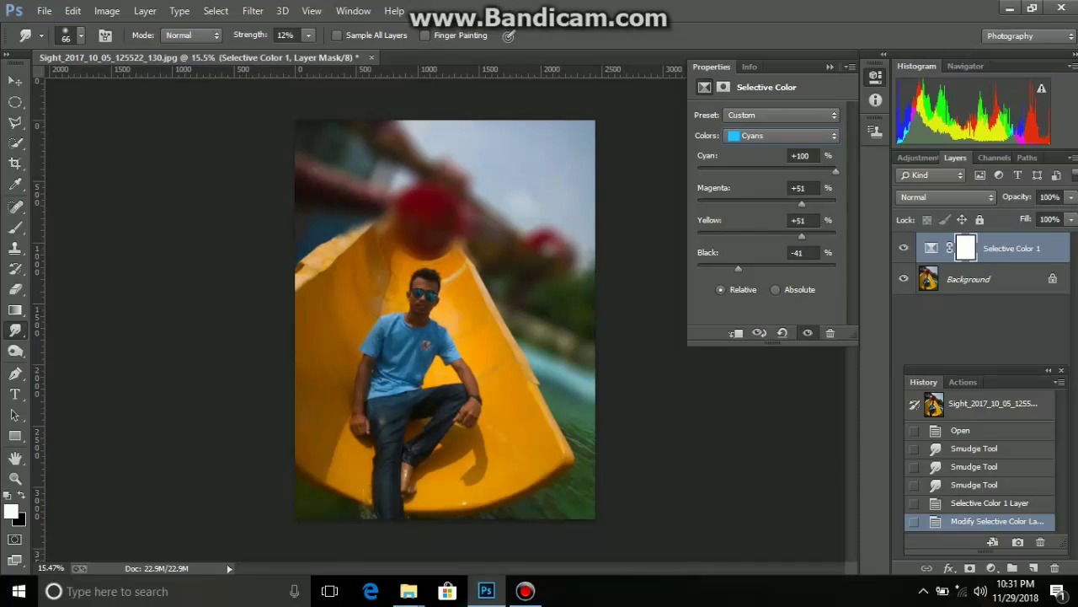
click(785, 135)
click(763, 203)
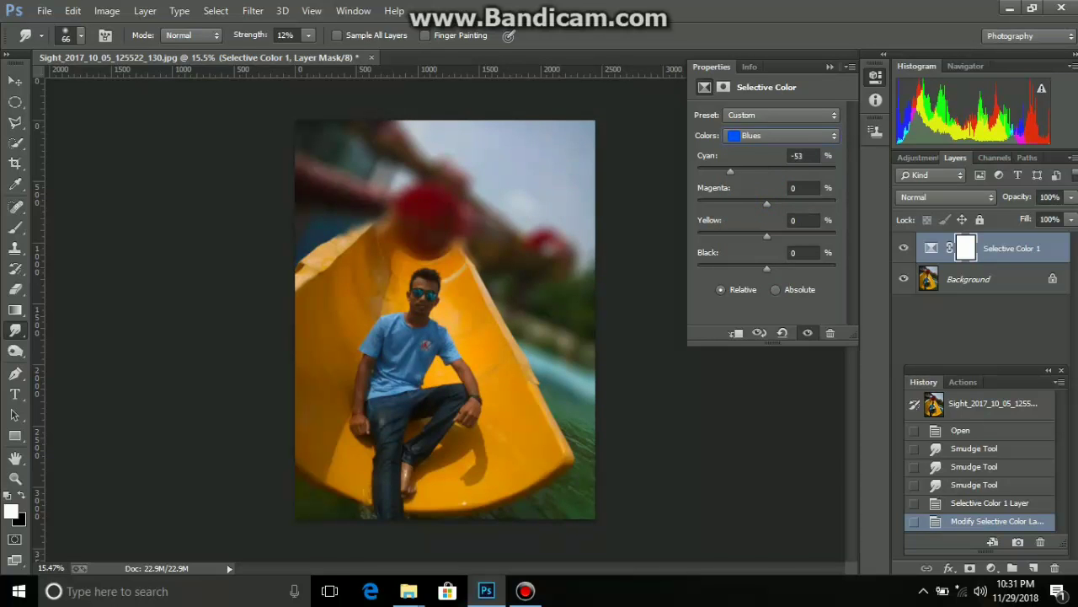
click(785, 135)
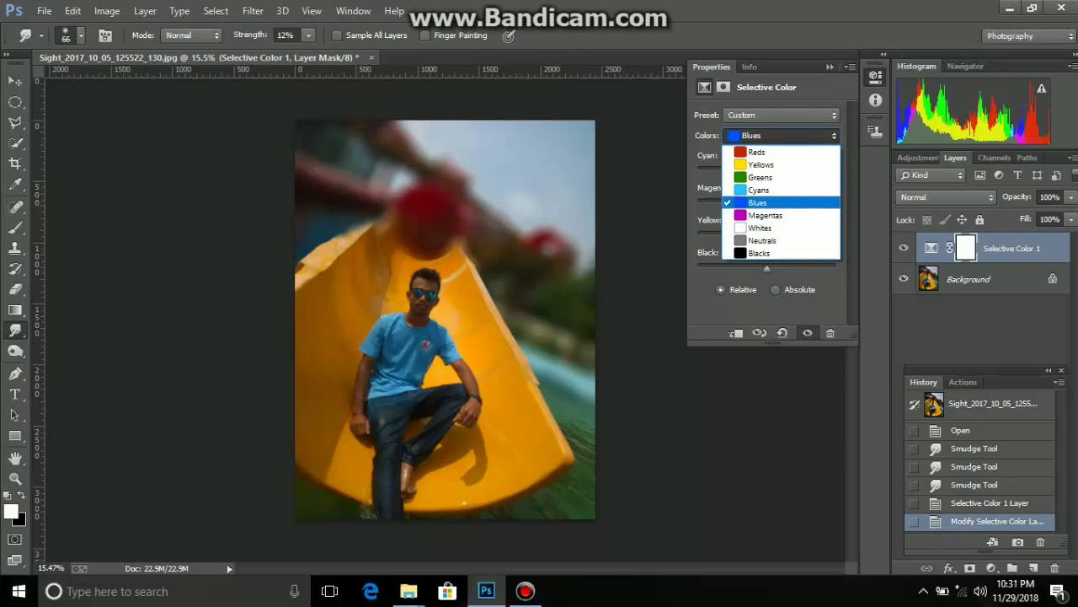
click(765, 214)
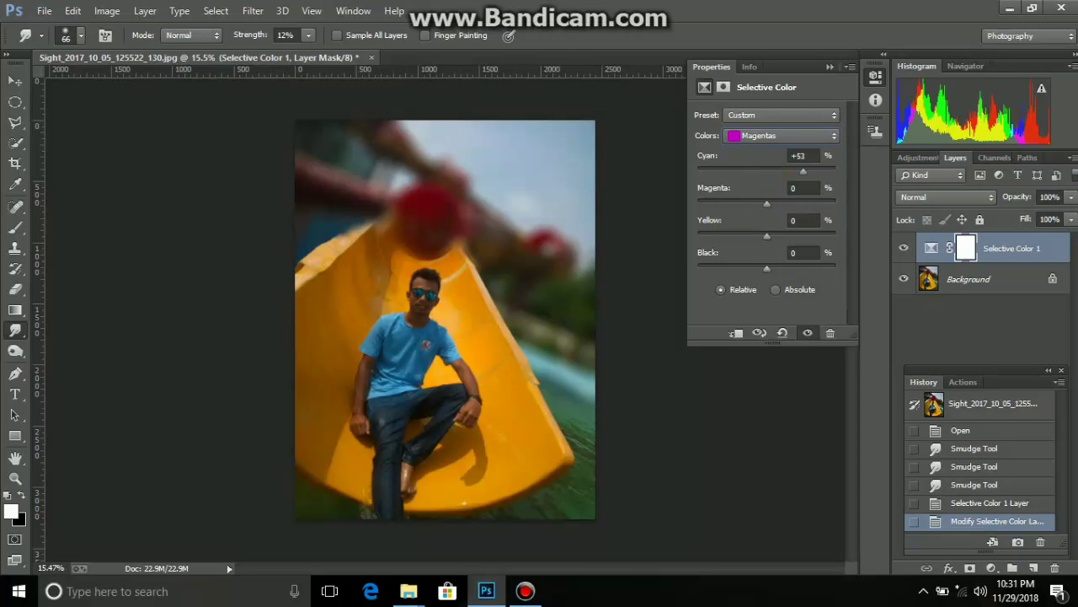
click(830, 67)
scroll(423, 288, up, 5)
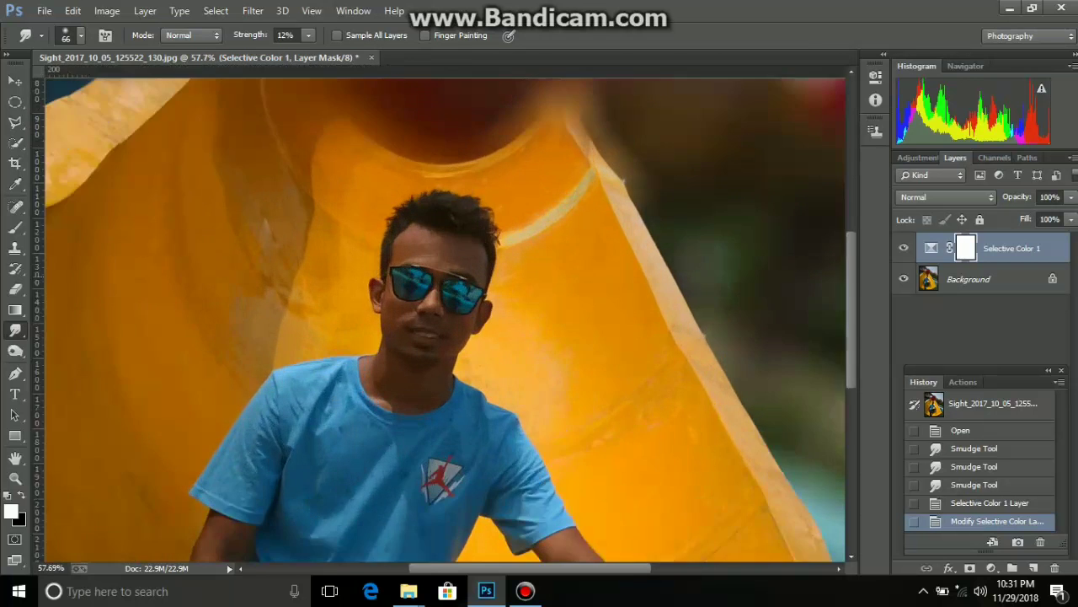
Erase the colour shift from the man's shirt, jeans and hands on the Selective Color mask
scroll(465, 308, up, 1)
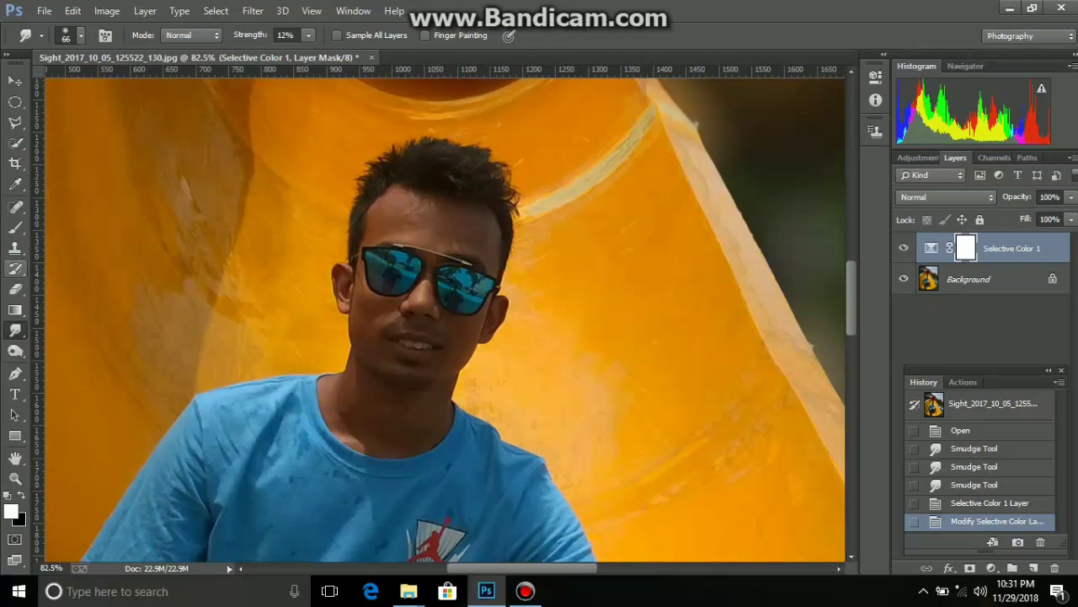
click(16, 288)
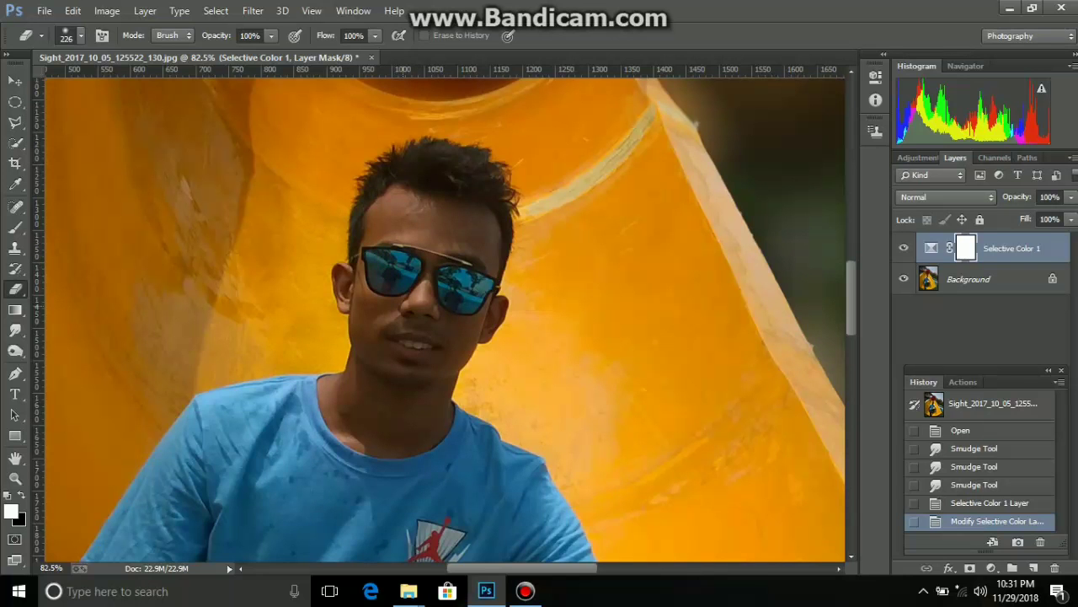
scroll(444, 314, down, 5)
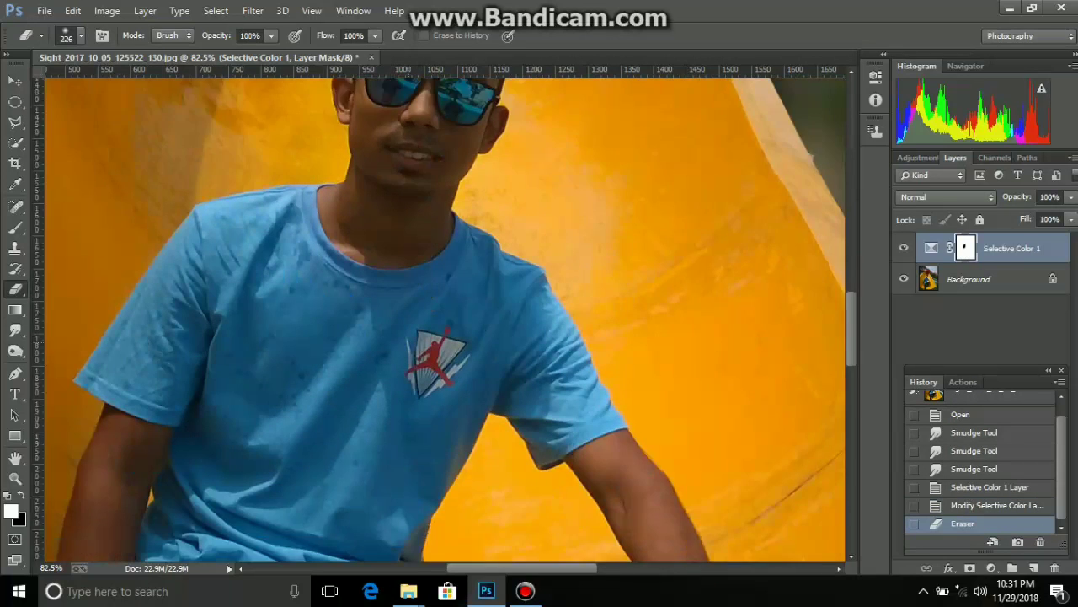
click(149, 357)
scroll(276, 326, down, 3)
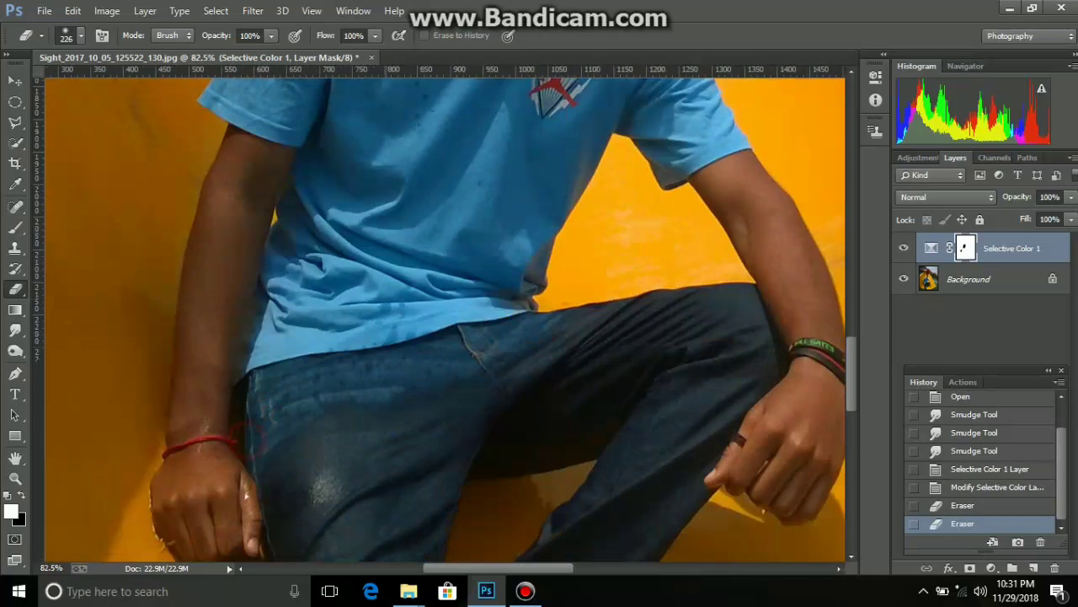
click(539, 379)
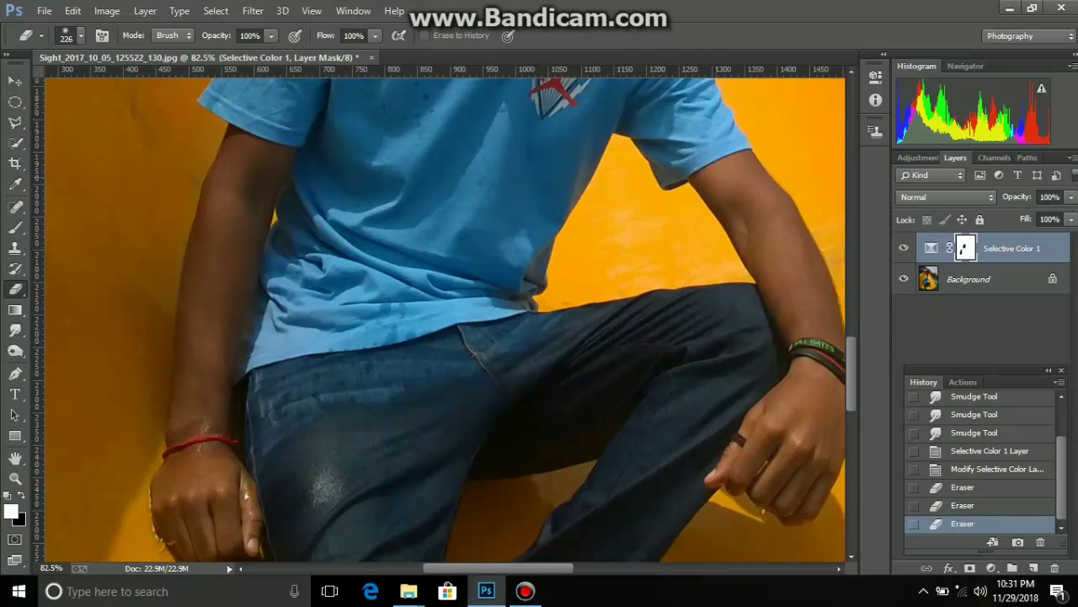
scroll(444, 314, down, 5)
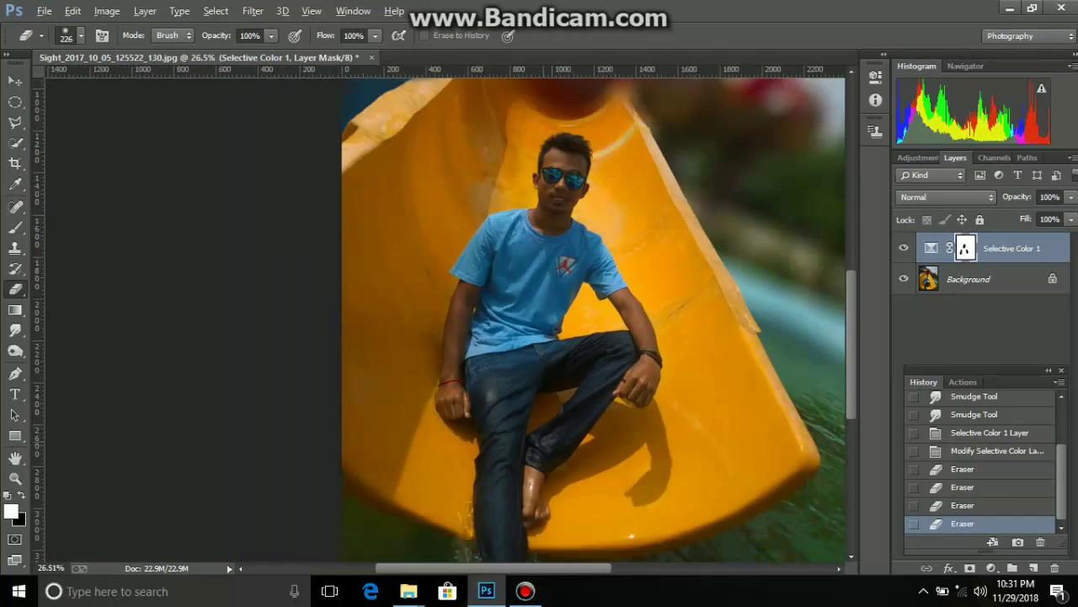
scroll(523, 328, up, 5)
scroll(523, 328, up, 3)
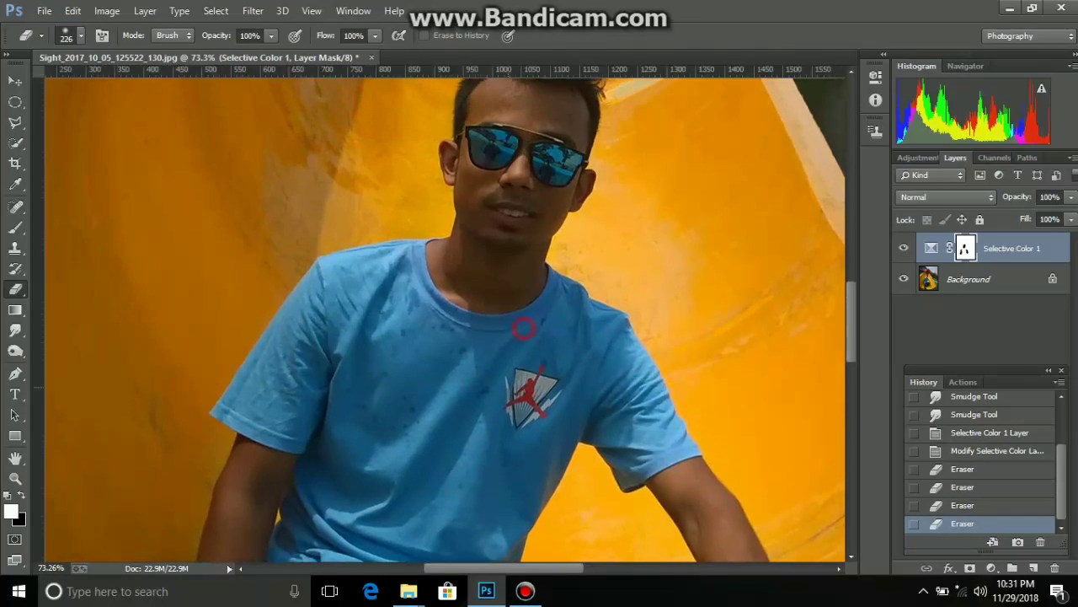
scroll(523, 329, up, 2)
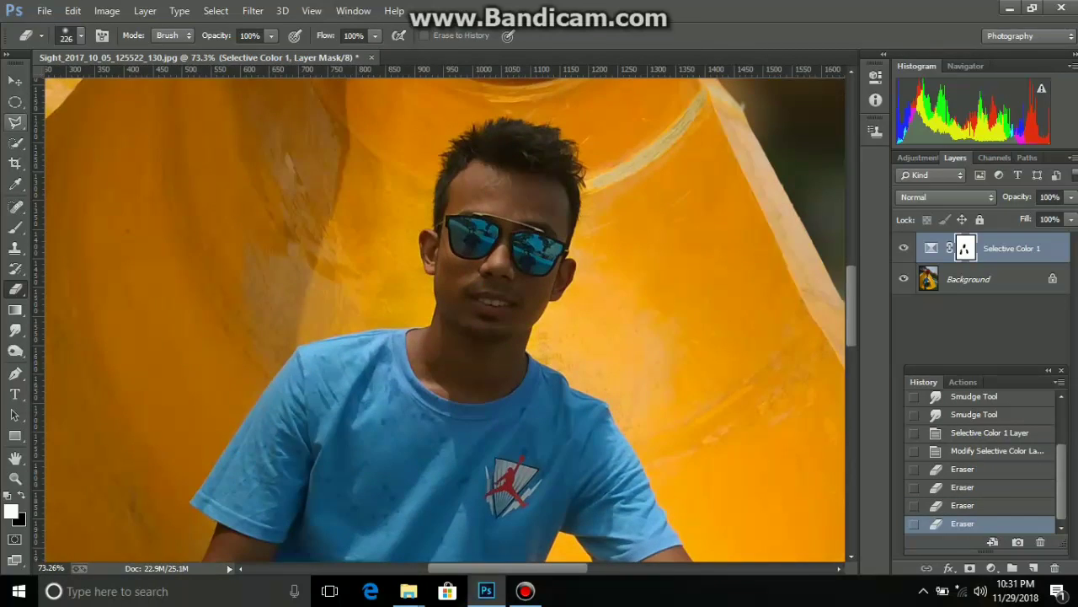
Draw an elliptical selection around the man's head and shoulders
key(m)
mouse_move(365, 137)
mouse_down()
mouse_move(560, 345)
mouse_move(724, 426)
mouse_up()
drag(537, 329, 595, 344)
click(107, 11)
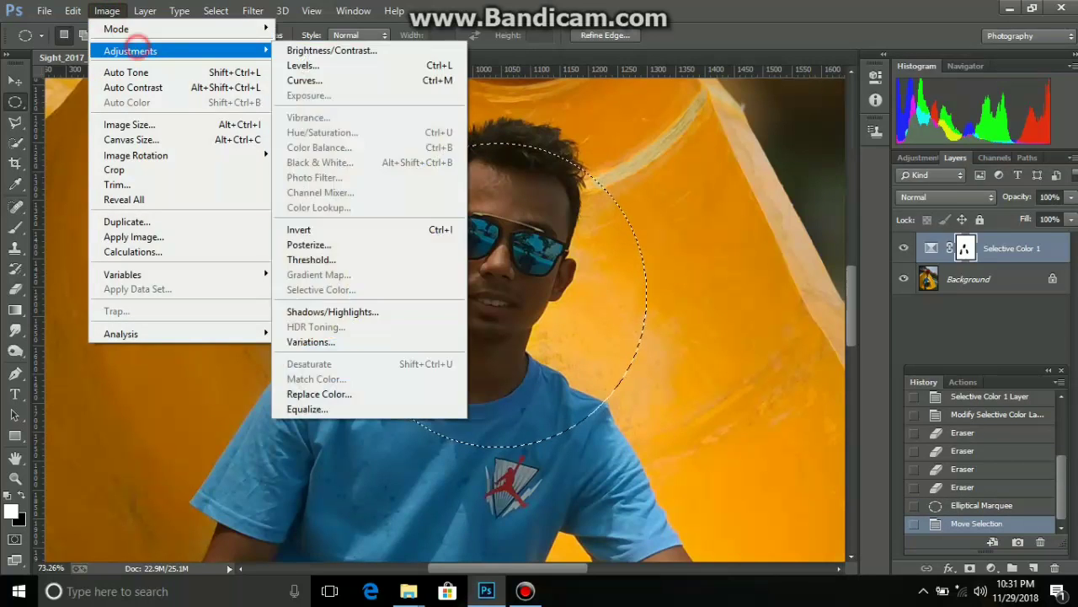
click(328, 49)
drag(800, 194, 822, 195)
click(920, 178)
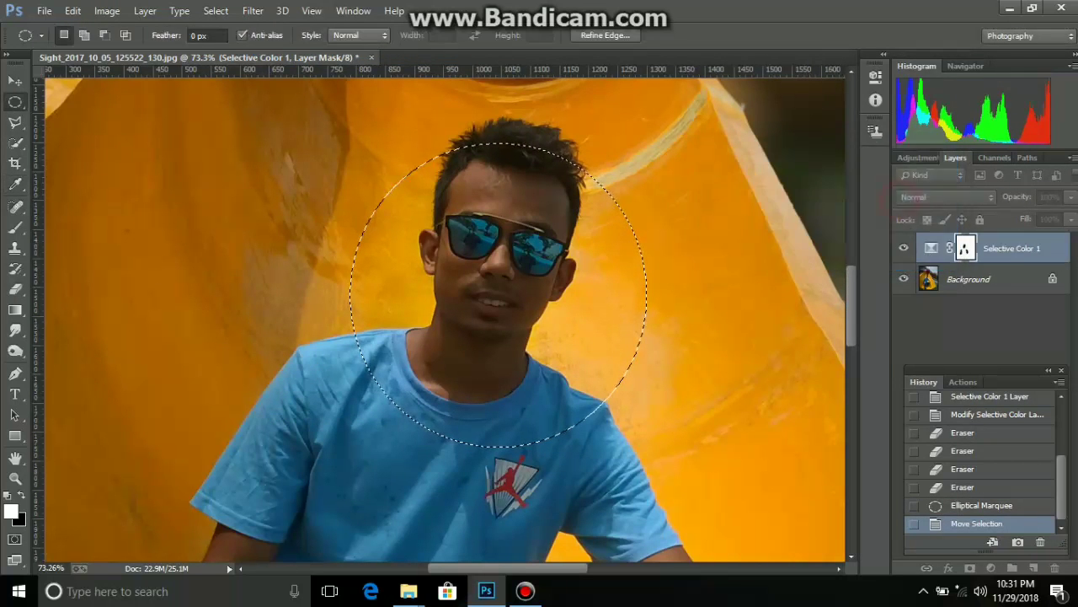
Brighten the circle on the Background with Brightness/Contrast, raising contrast slightly
click(981, 279)
click(107, 10)
mouse_move(131, 50)
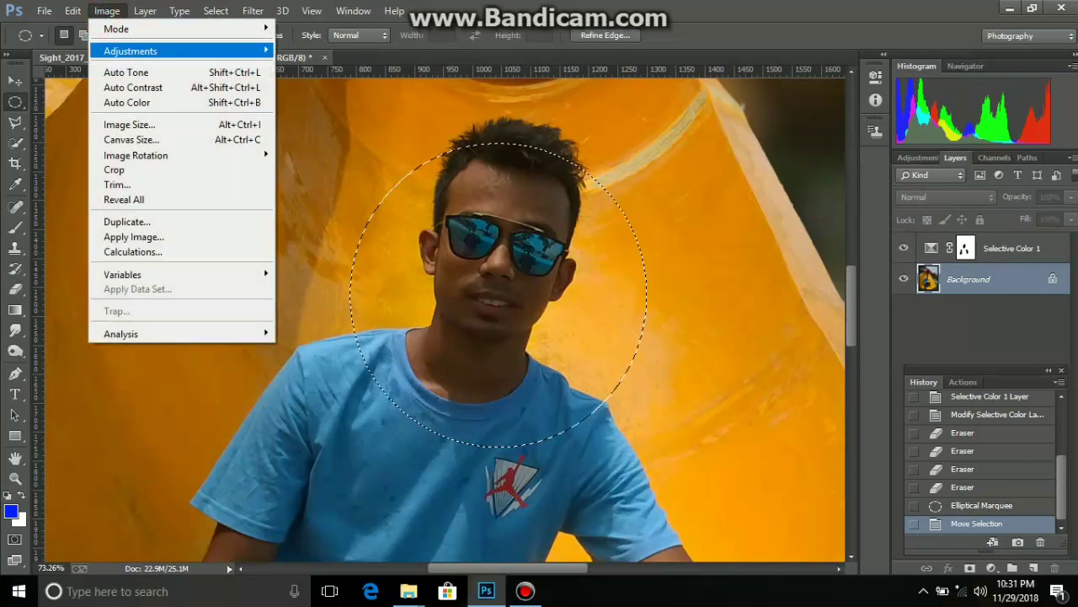
click(354, 49)
drag(794, 194, 831, 193)
drag(795, 230, 796, 230)
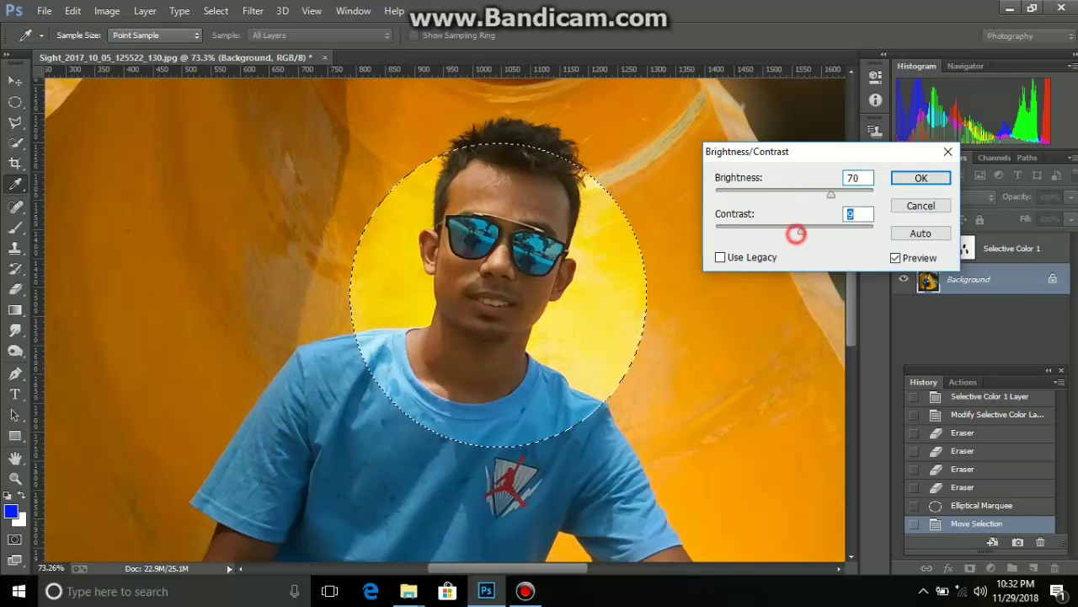
key(Return)
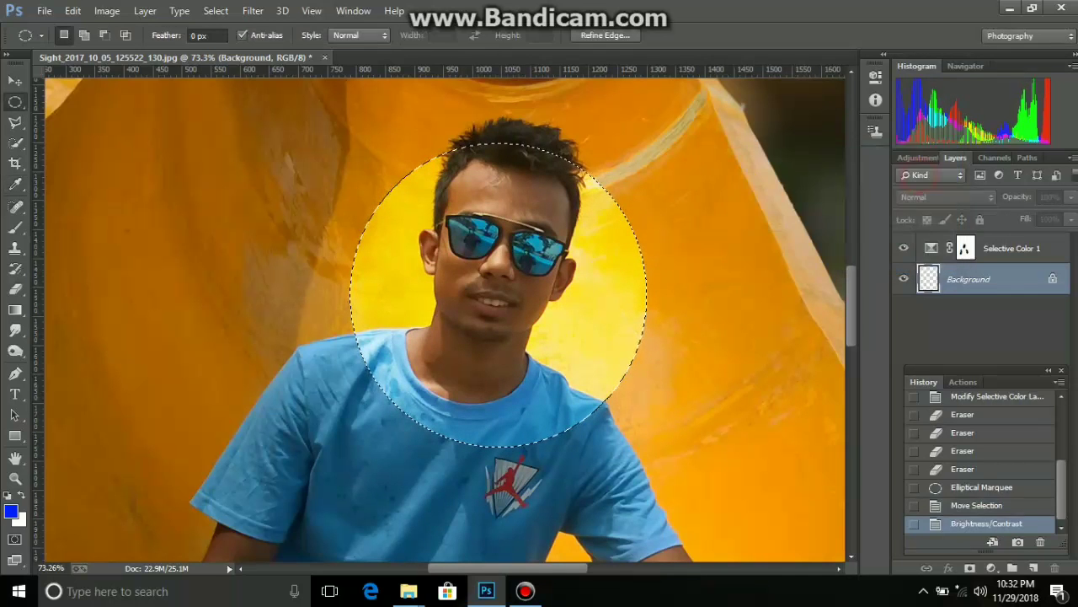
Lift the circle's midtones with Curves, then deselect
key(ctrl+m)
drag(804, 257, 796, 245)
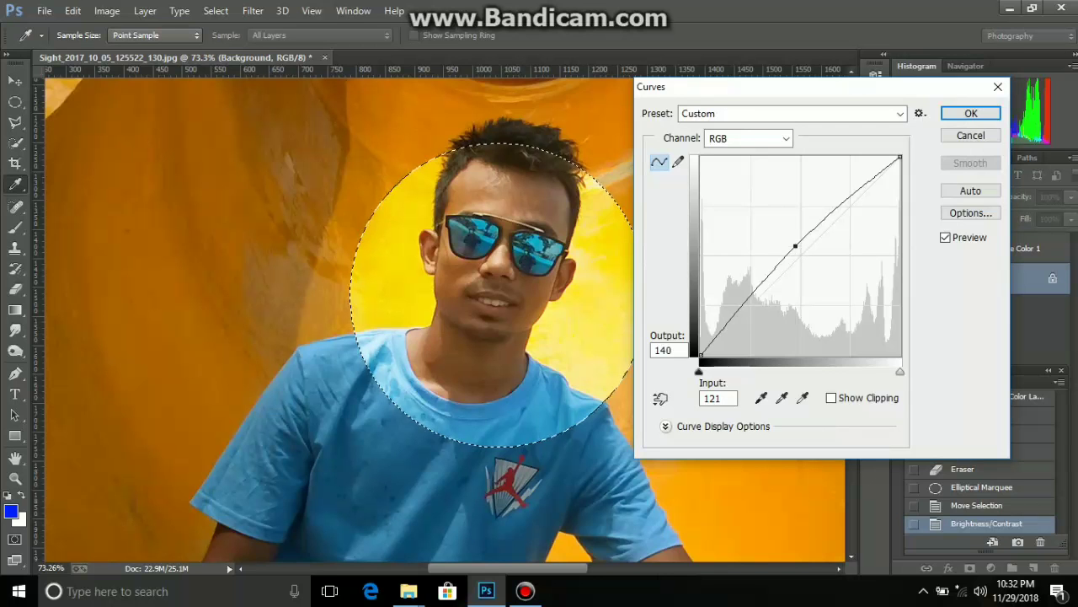
click(961, 114)
click(689, 239)
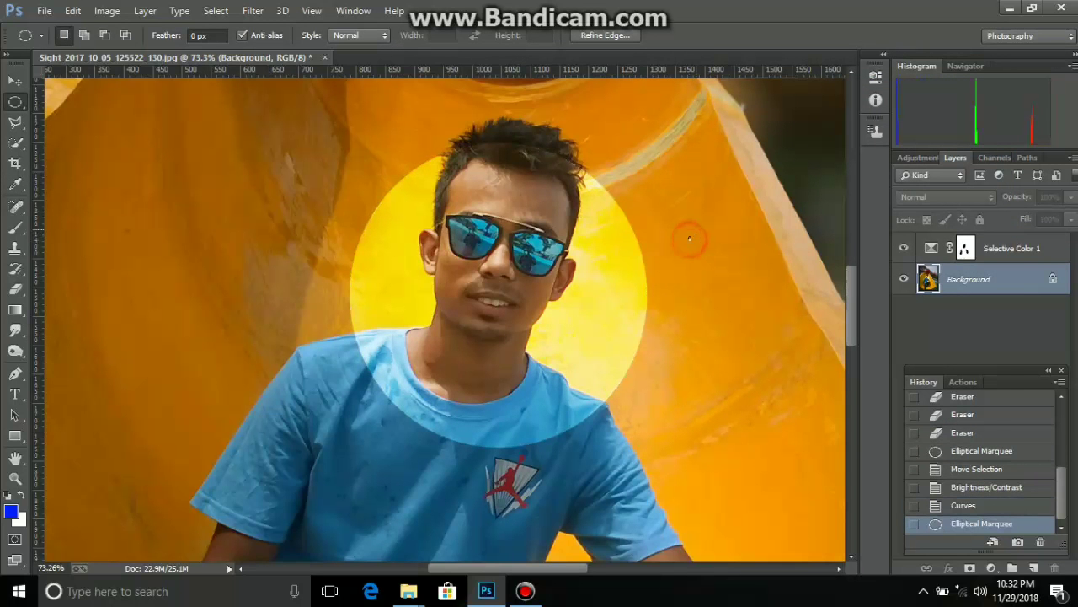
Paint the earlier state back around the hairline and head with a 78 px History Brush
key(y)
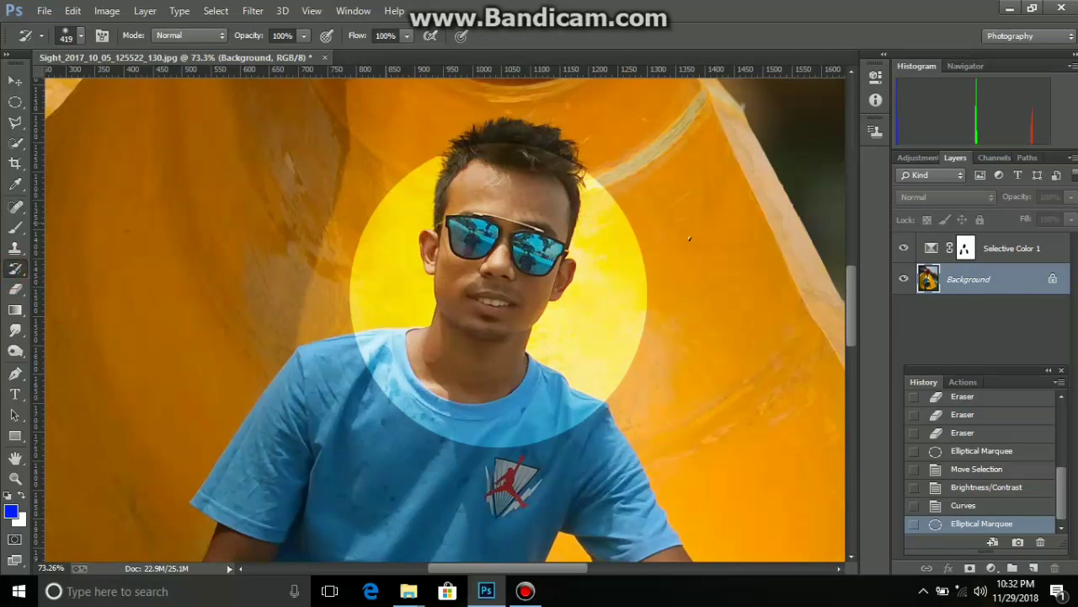
scroll(690, 239, up, 2)
scroll(689, 238, up, 1)
text(78)
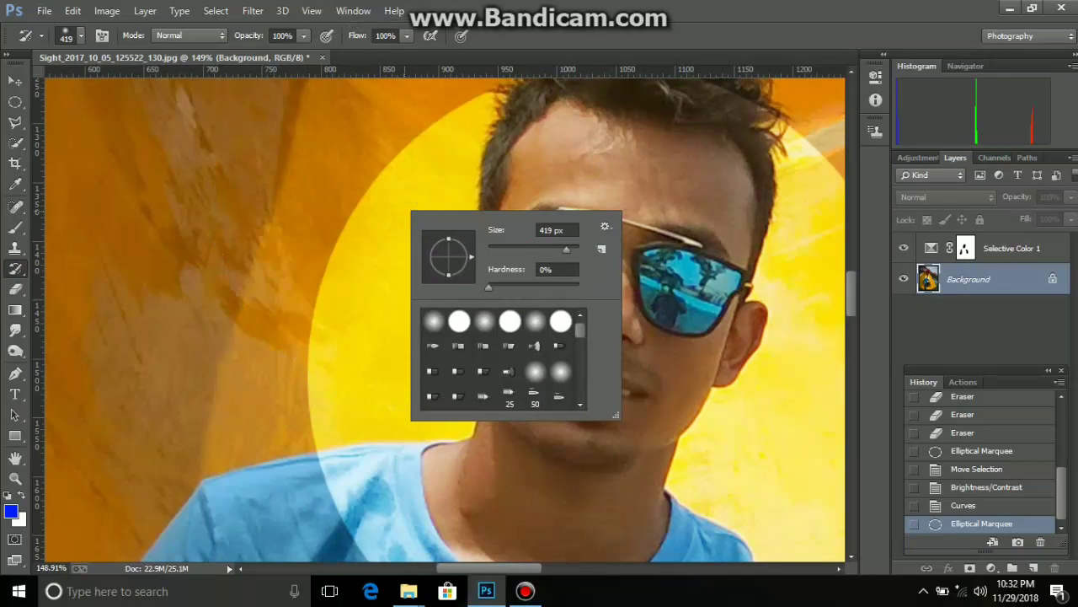
key(Return)
click(393, 188)
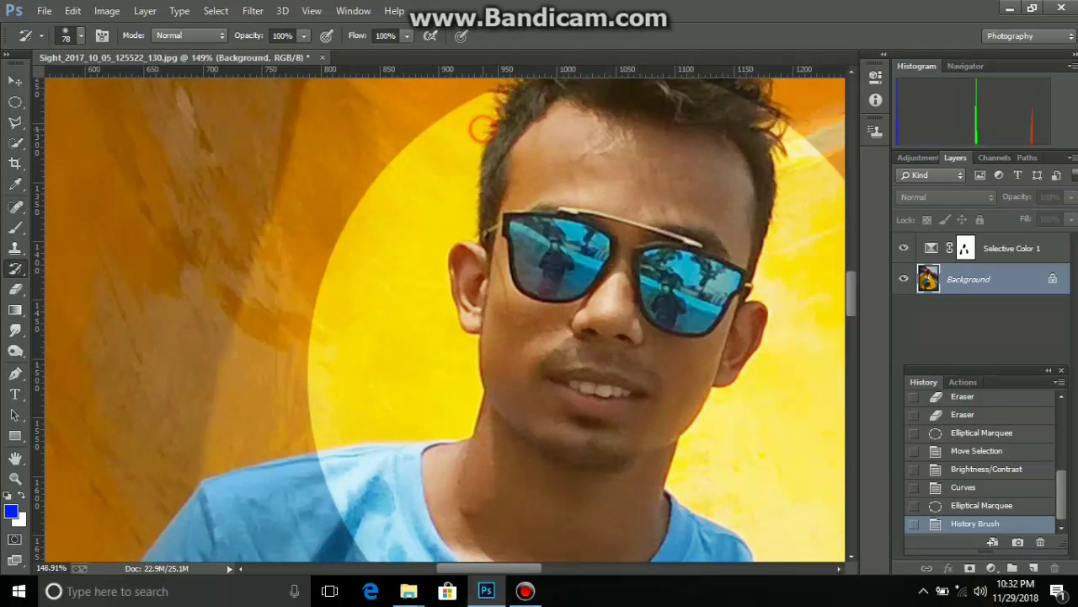
click(482, 129)
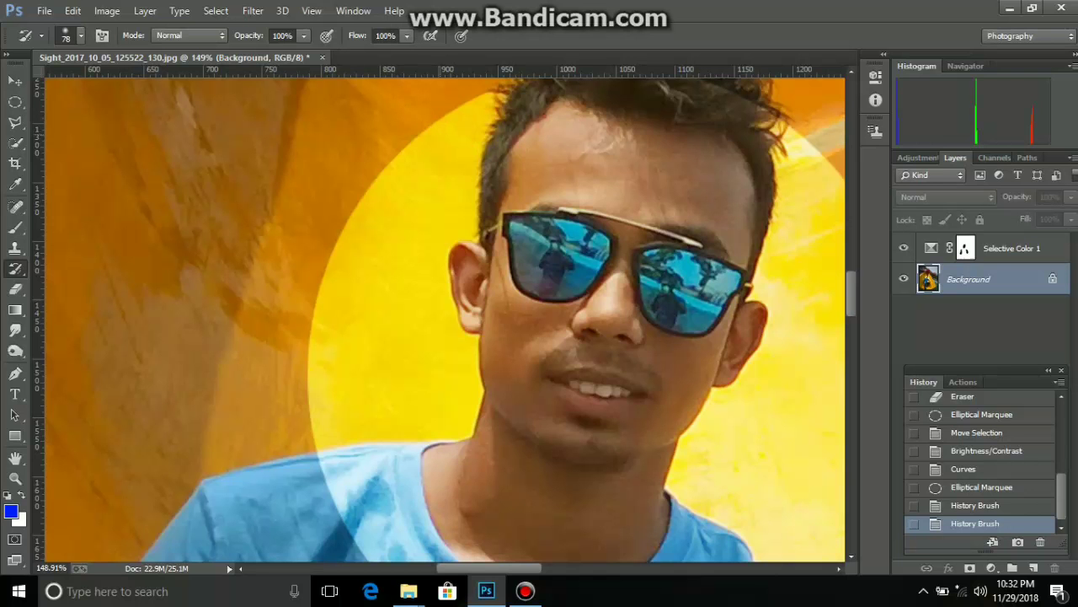
click(455, 135)
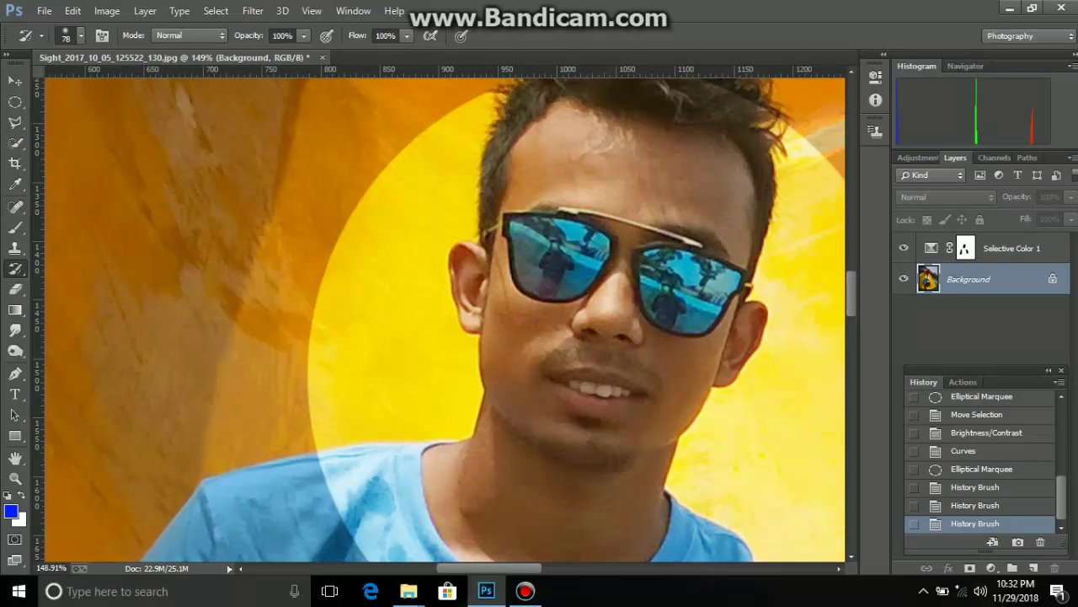
Erase part of the bright circle, revert to the elliptical selection, and activate the Selective Color 1 mask
key(e)
drag(351, 299, 481, 337)
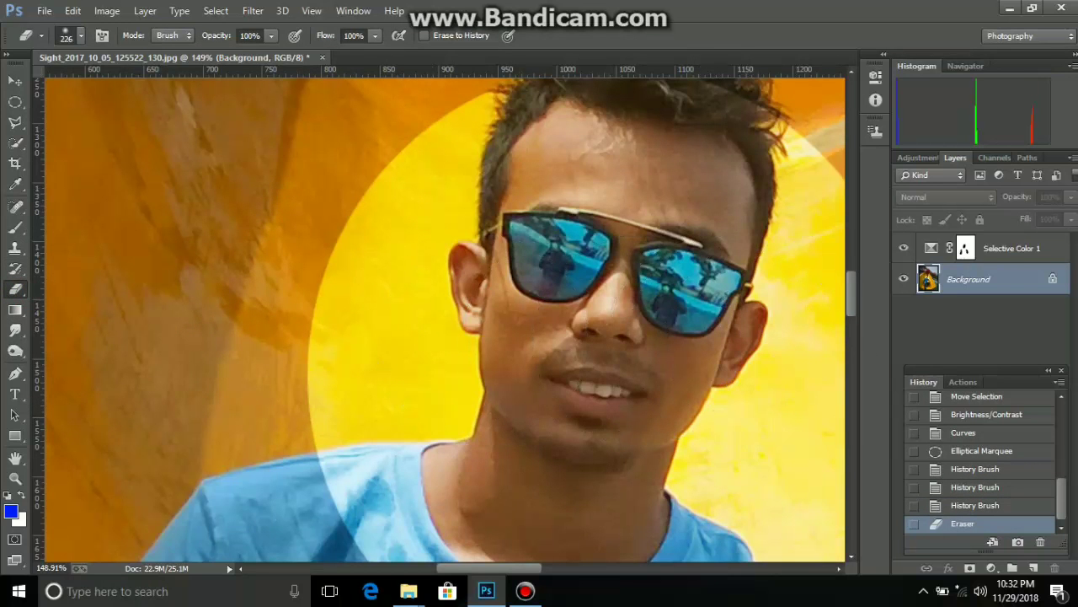
click(975, 504)
click(982, 451)
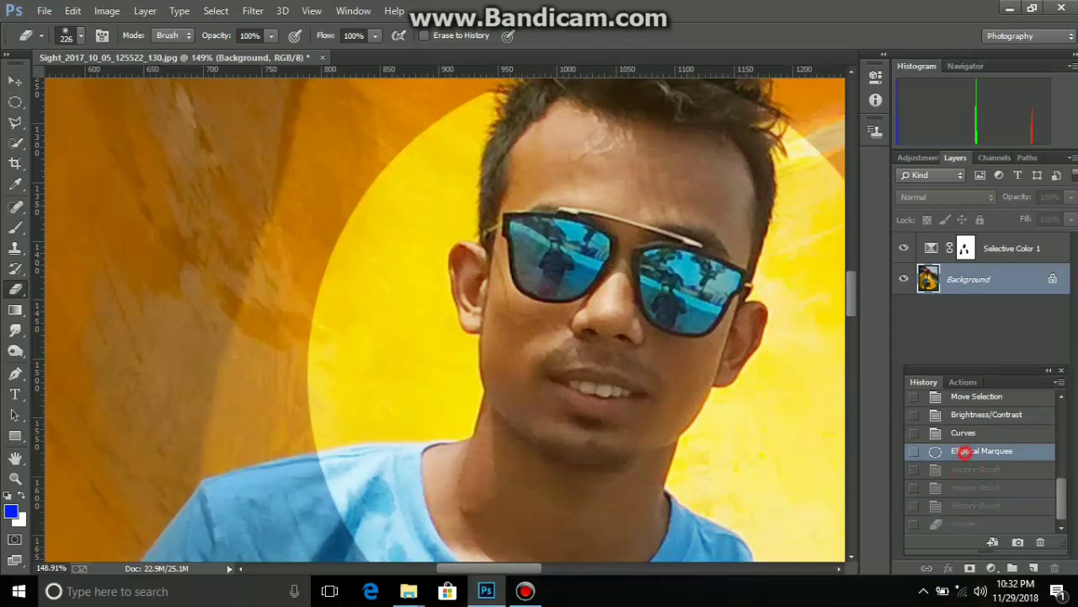
click(984, 259)
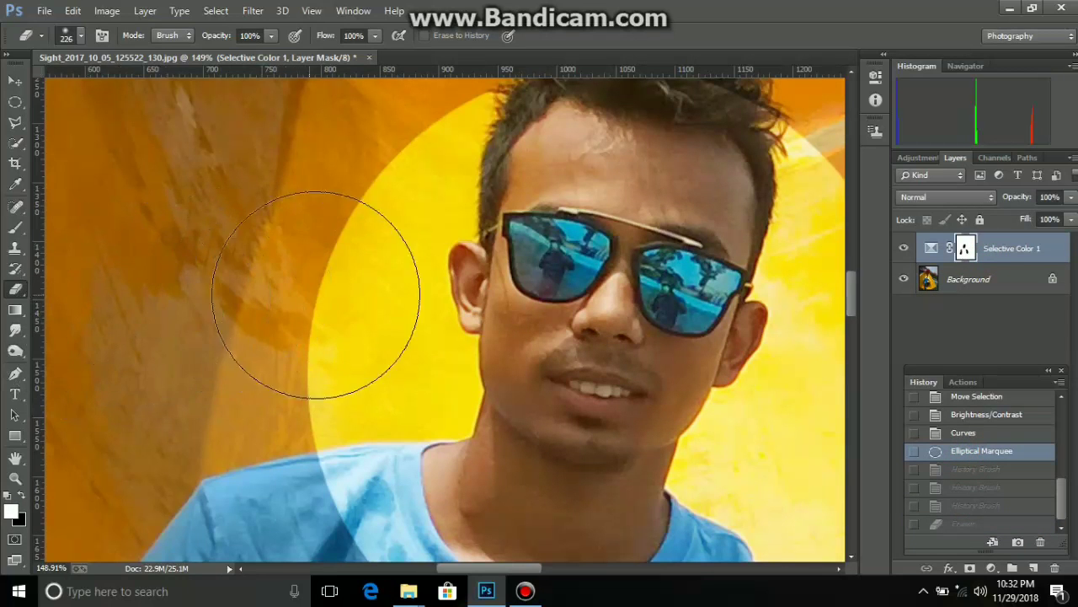
Erase the left-side adjustment, dismiss the History Brush error, step back to the elliptical selection, and zoom out
drag(337, 289, 169, 362)
key(y)
click(236, 290)
key(Return)
key(ctrl+alt+z)
key(ctrl+alt+z)
key(ctrl+alt+z)
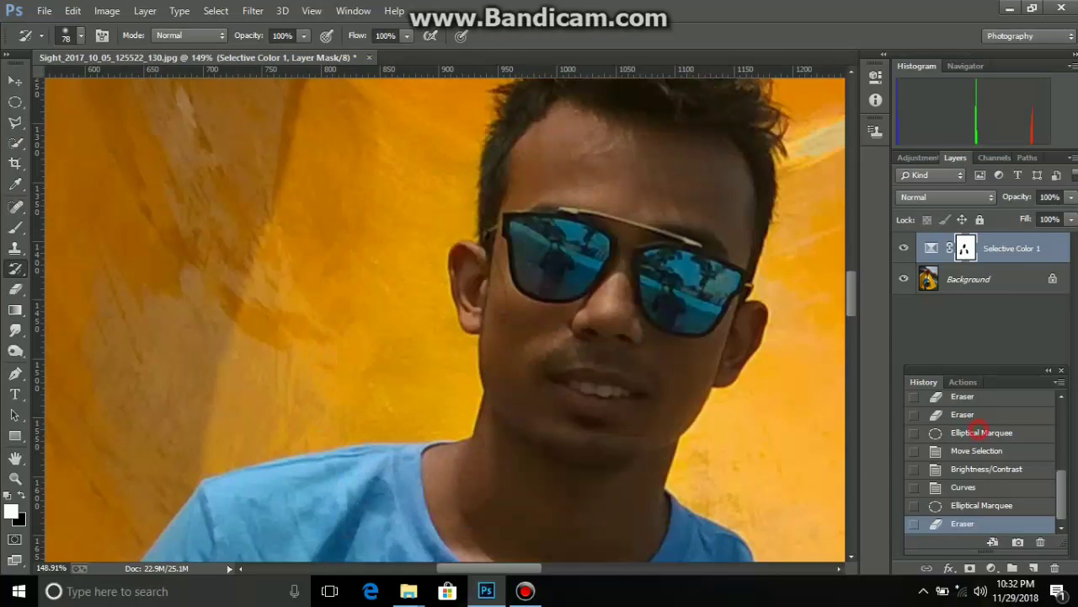
key(ctrl+minus)
key(ctrl+minus)
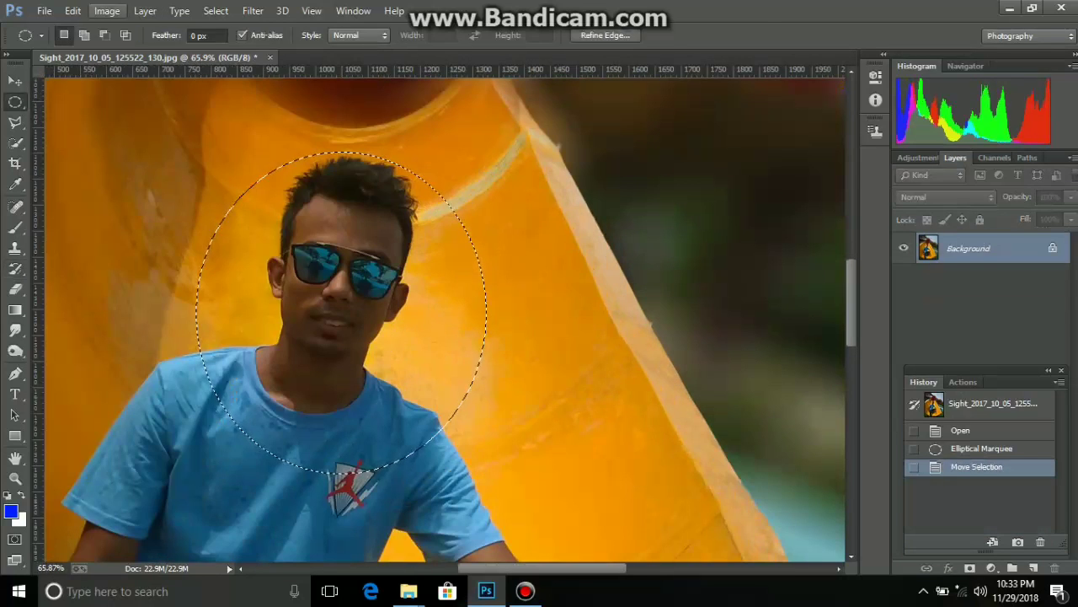
Brighten the selected circle with Brightness 62 and Contrast 17
click(107, 10)
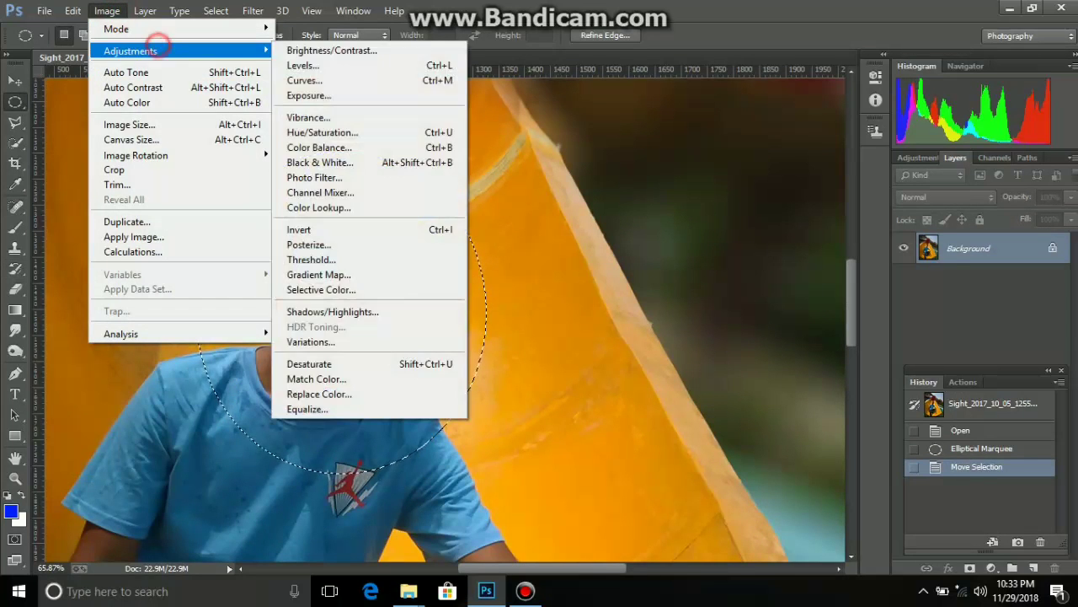
click(312, 41)
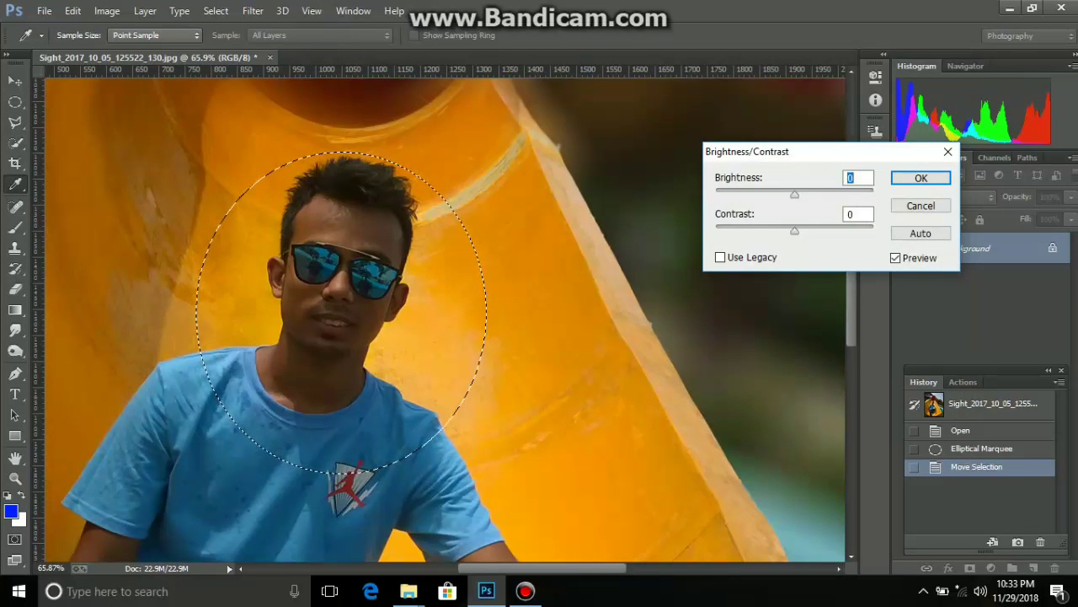
drag(795, 193, 822, 194)
key(shift+Up)
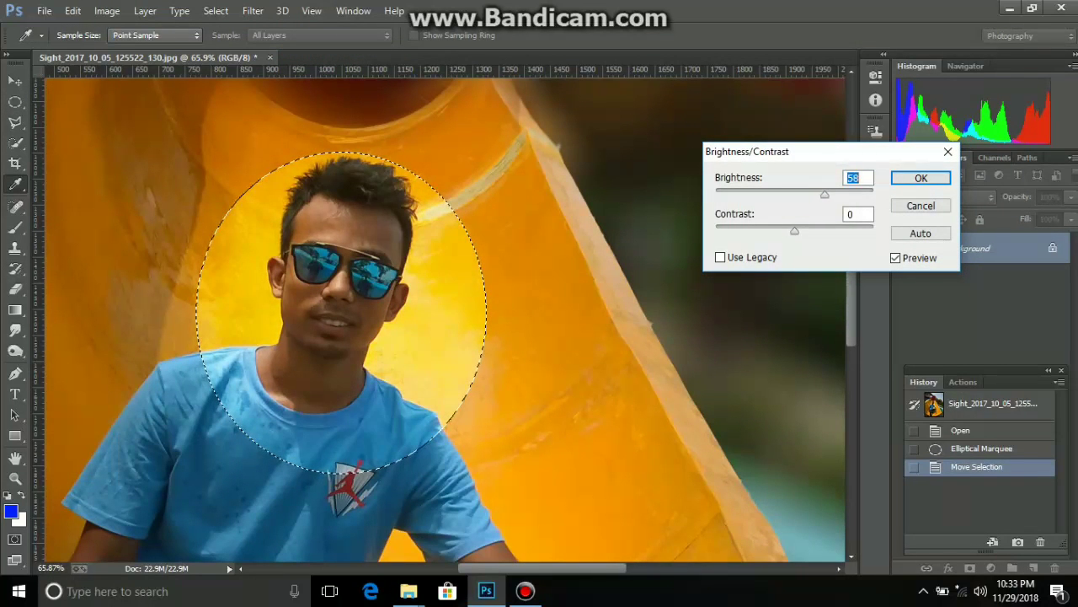
drag(794, 230, 807, 229)
key(Return)
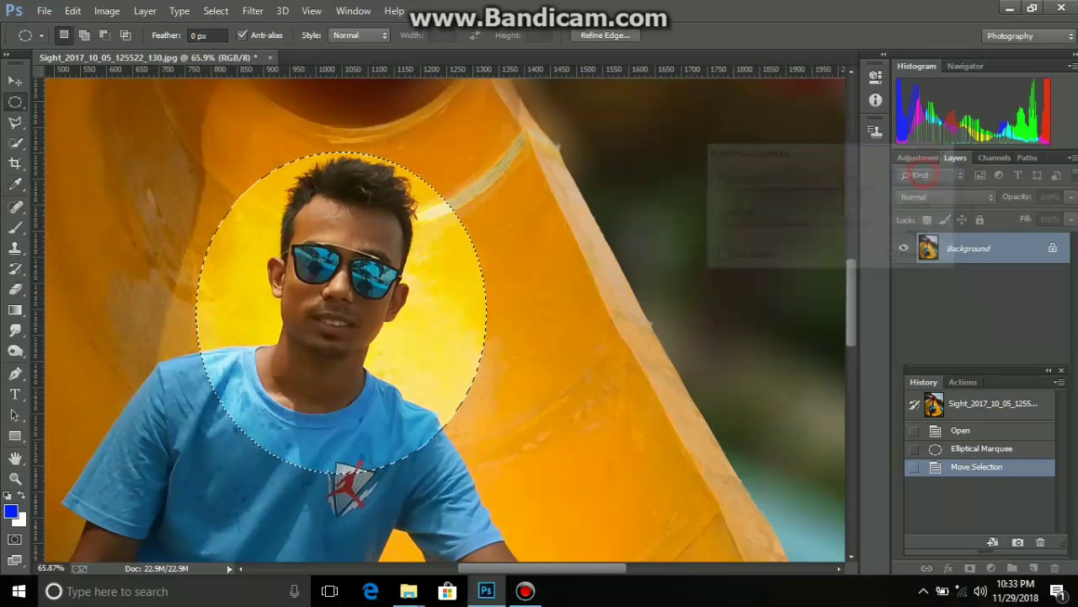
Lift the Curves midpoint slightly to raise the circle's midtones
key(ctrl+m)
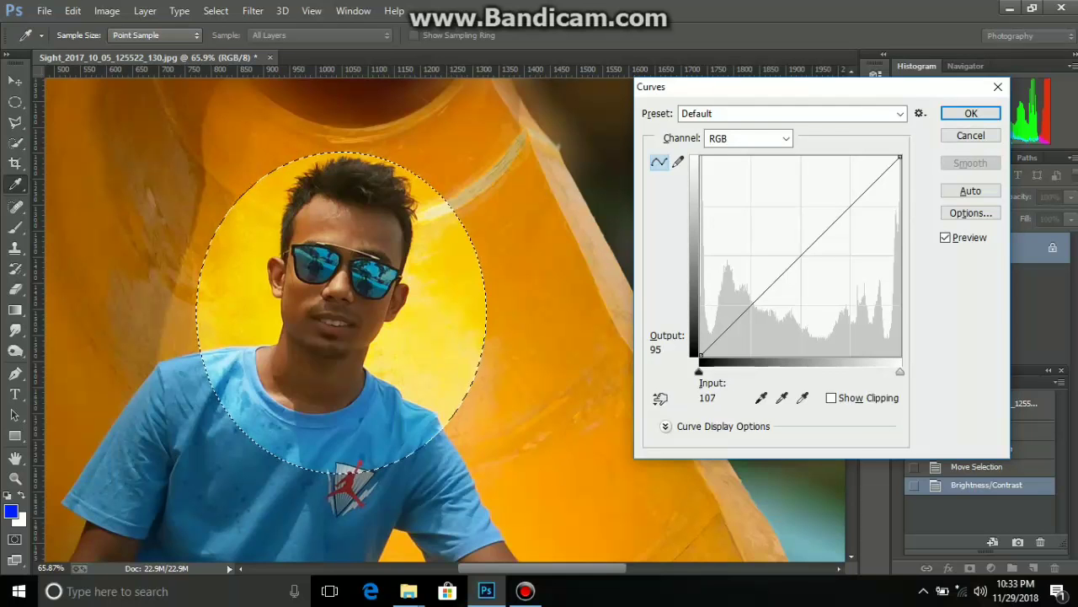
click(800, 250)
drag(801, 250, 796, 243)
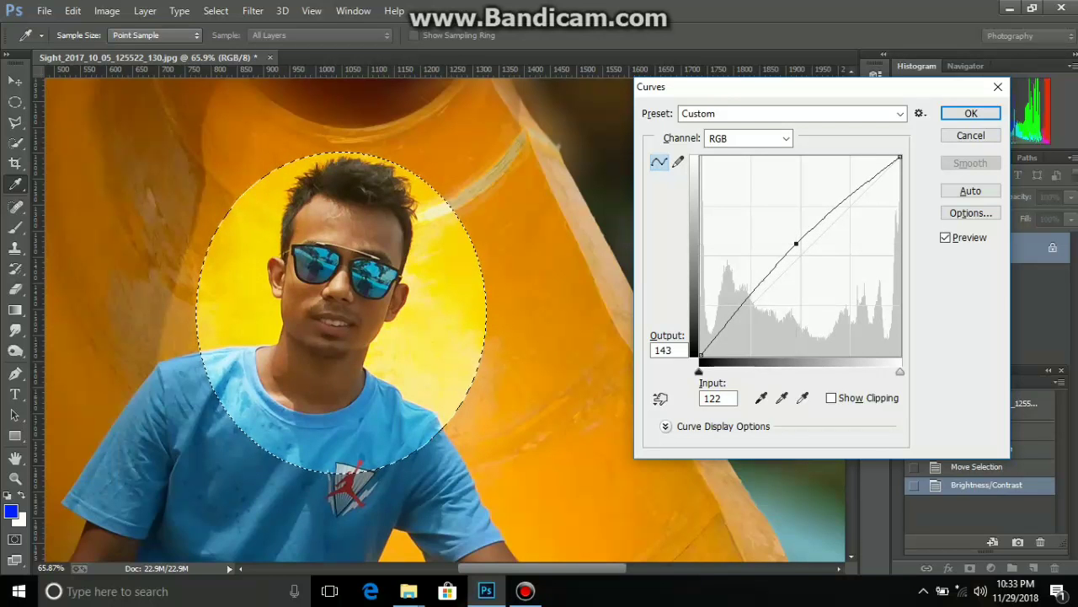
click(948, 112)
Deselect and History-Brush the original blue back over the shoulder and left of the hair and face
key(ctrl+d)
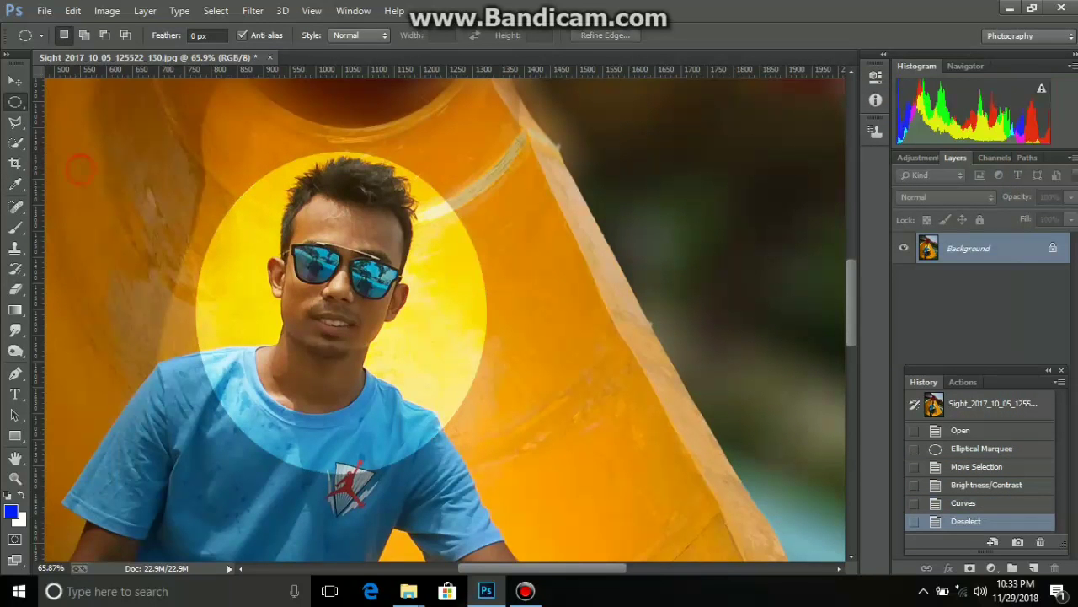
key(y)
scroll(172, 367, up, 4)
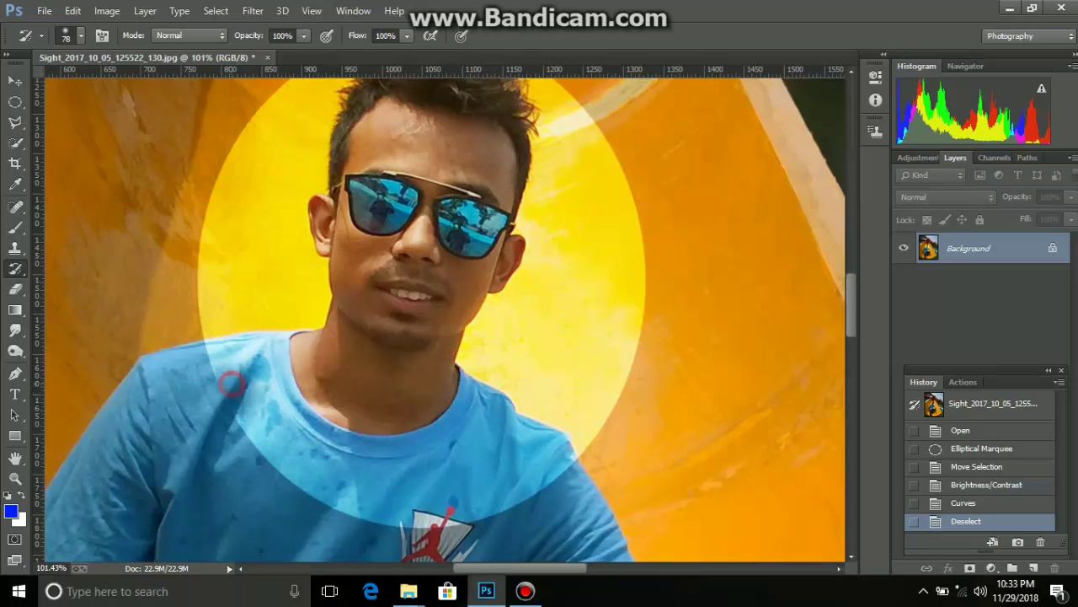
mouse_move(278, 437)
mouse_down()
mouse_move(275, 446)
mouse_move(340, 459)
mouse_move(371, 506)
mouse_move(429, 497)
mouse_move(480, 392)
mouse_move(472, 484)
mouse_move(522, 484)
mouse_move(547, 446)
mouse_move(513, 387)
mouse_move(480, 358)
mouse_move(514, 353)
mouse_move(594, 417)
mouse_move(590, 337)
mouse_move(611, 172)
mouse_up()
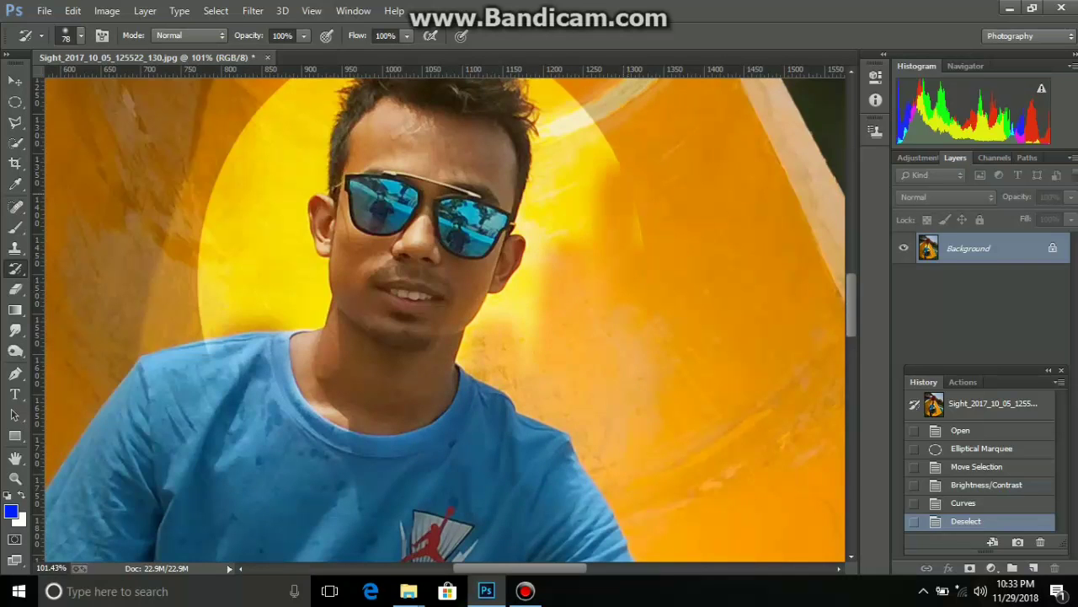
scroll(573, 236, up, 5)
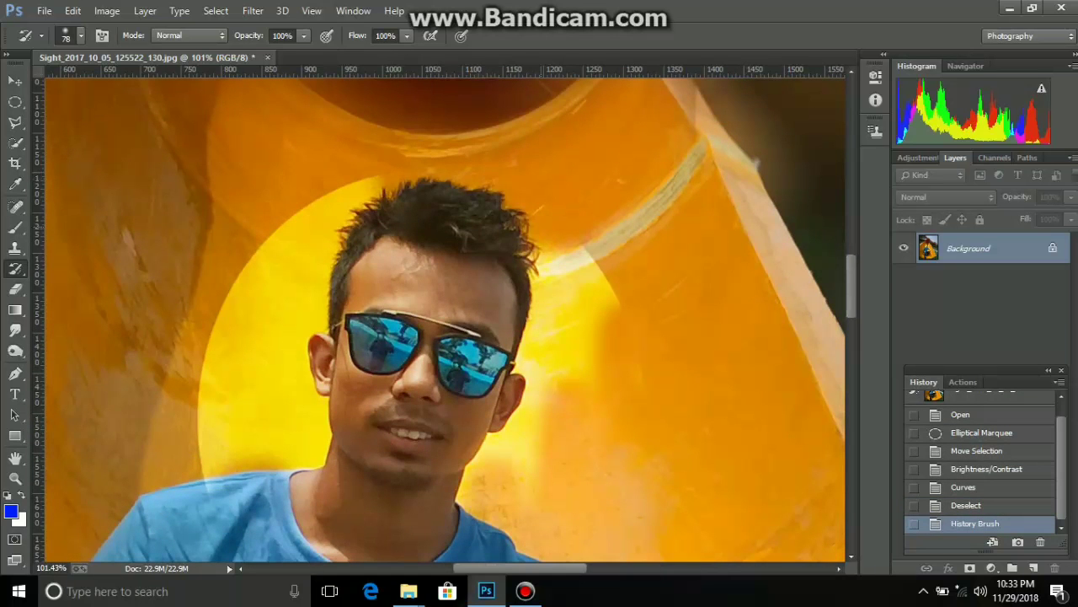
mouse_move(379, 189)
mouse_down()
mouse_move(333, 206)
mouse_move(341, 231)
mouse_move(295, 244)
mouse_move(253, 295)
mouse_move(224, 371)
mouse_up()
mouse_move(295, 290)
mouse_down()
mouse_move(253, 337)
mouse_move(212, 486)
mouse_move(261, 438)
mouse_move(312, 442)
mouse_move(287, 379)
mouse_move(253, 421)
mouse_up()
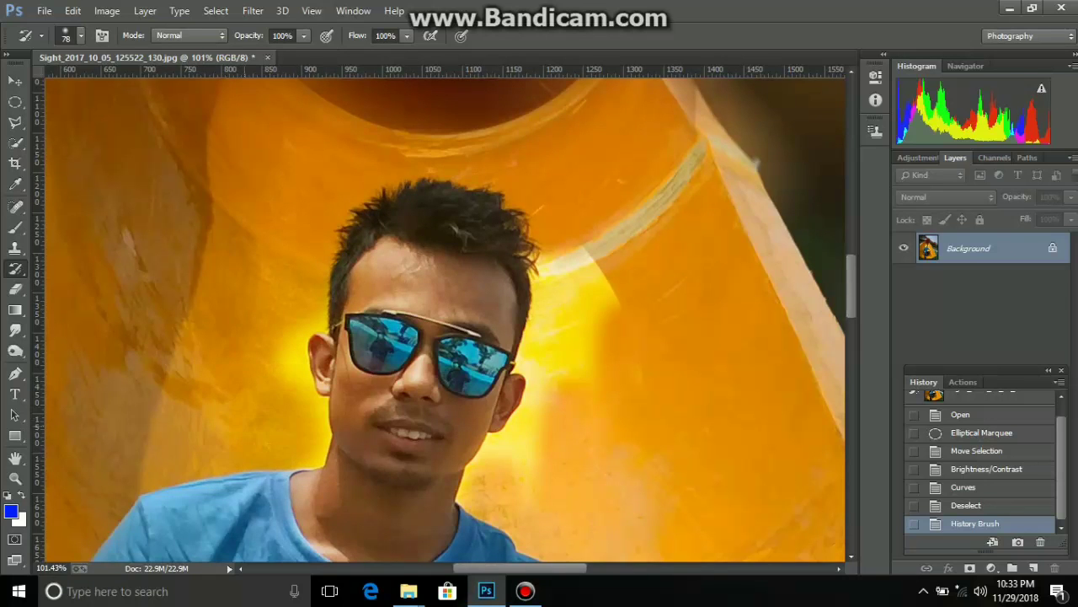
Remove the glow beside the ear, right of the hair, along the jaw, neck and left cheek
drag(286, 362, 295, 379)
scroll(615, 266, up, 3)
mouse_move(539, 215)
mouse_down()
mouse_move(502, 392)
mouse_move(565, 295)
mouse_move(556, 396)
mouse_move(476, 472)
mouse_up()
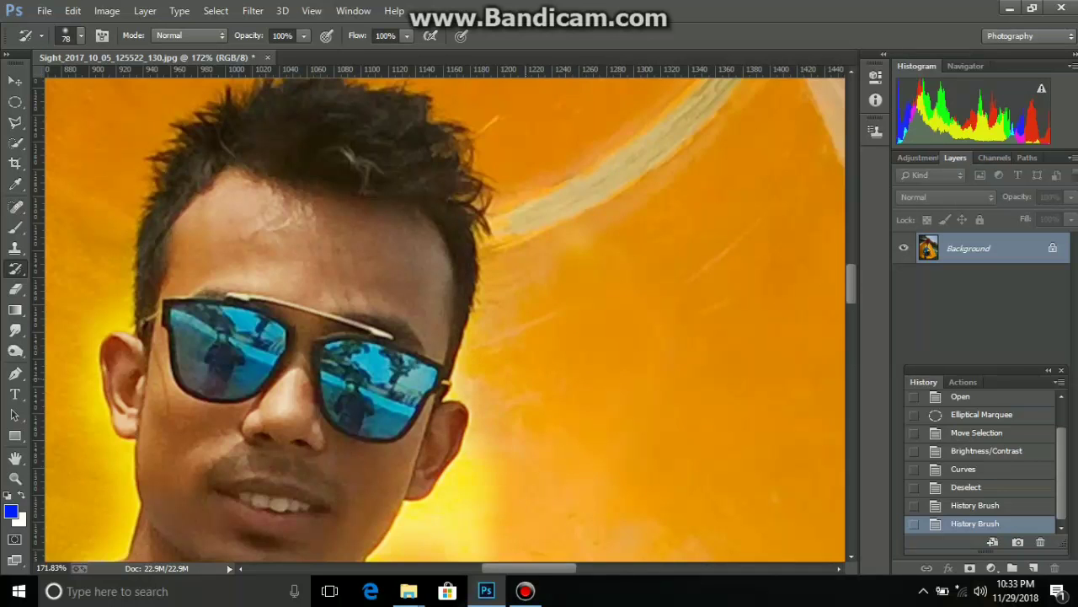
scroll(471, 438, down, 3)
mouse_move(396, 442)
mouse_down()
mouse_move(454, 379)
mouse_move(469, 338)
mouse_up()
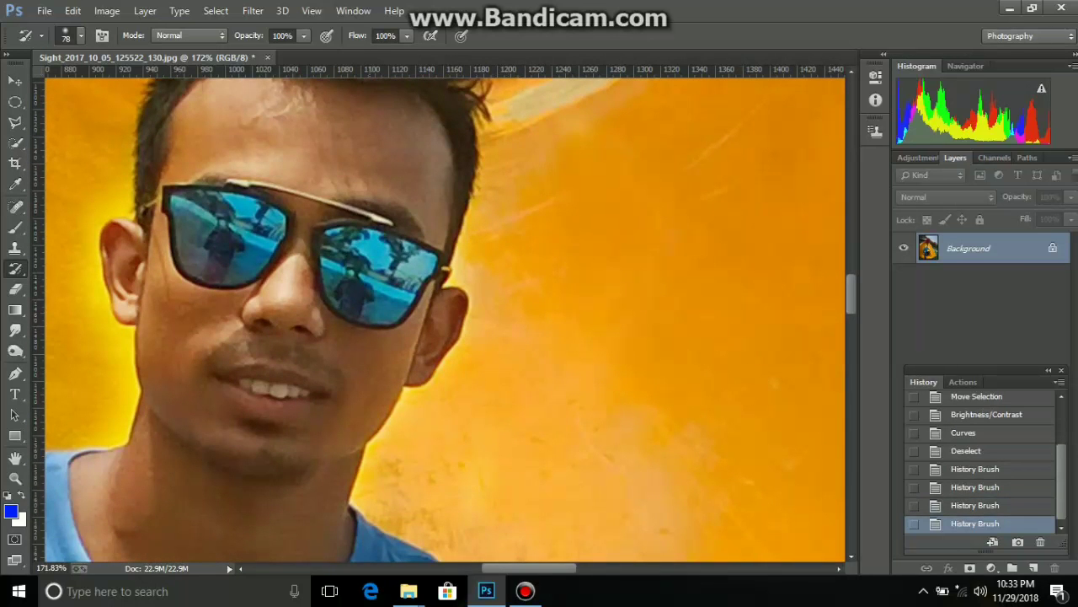
drag(68, 245, 103, 462)
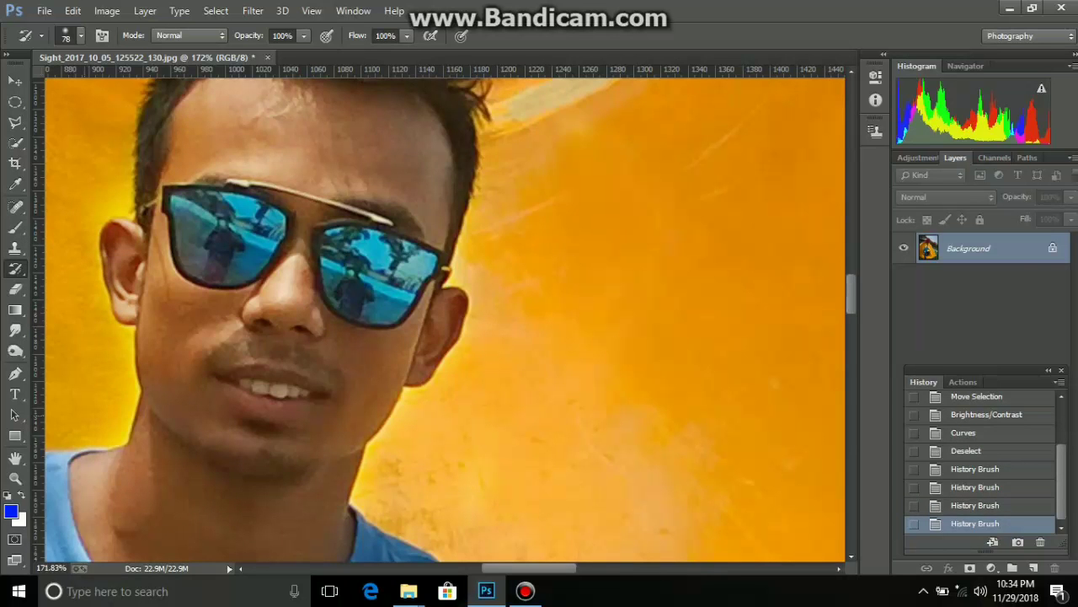
scroll(438, 312, down, 3)
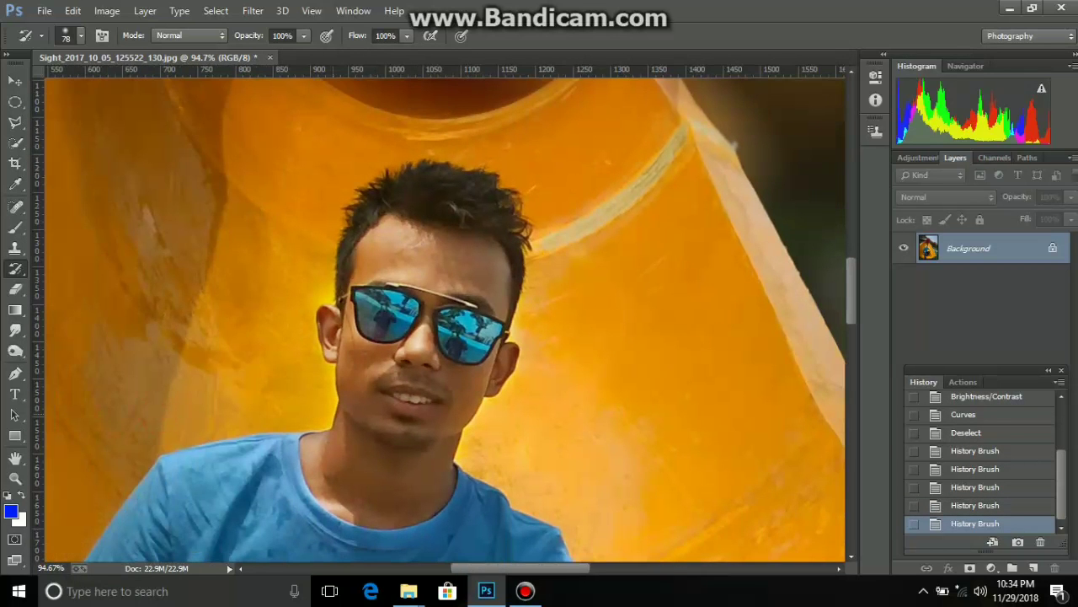
Set up the Smudge tool with a 78 px soft brush and smudge a spot on the face
click(15, 330)
scroll(441, 262, up, 3)
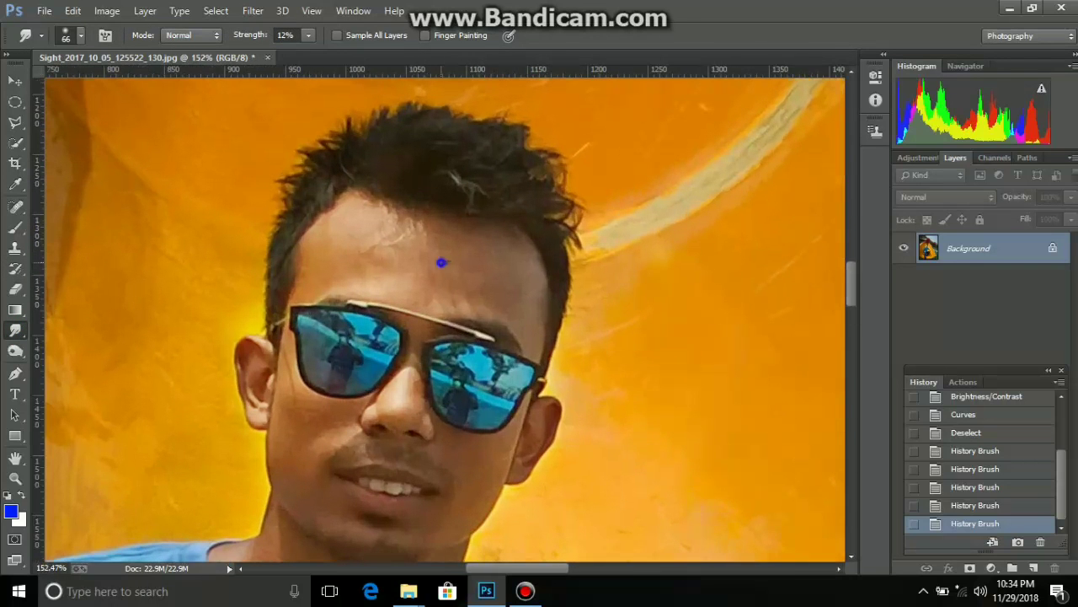
right_click(441, 262)
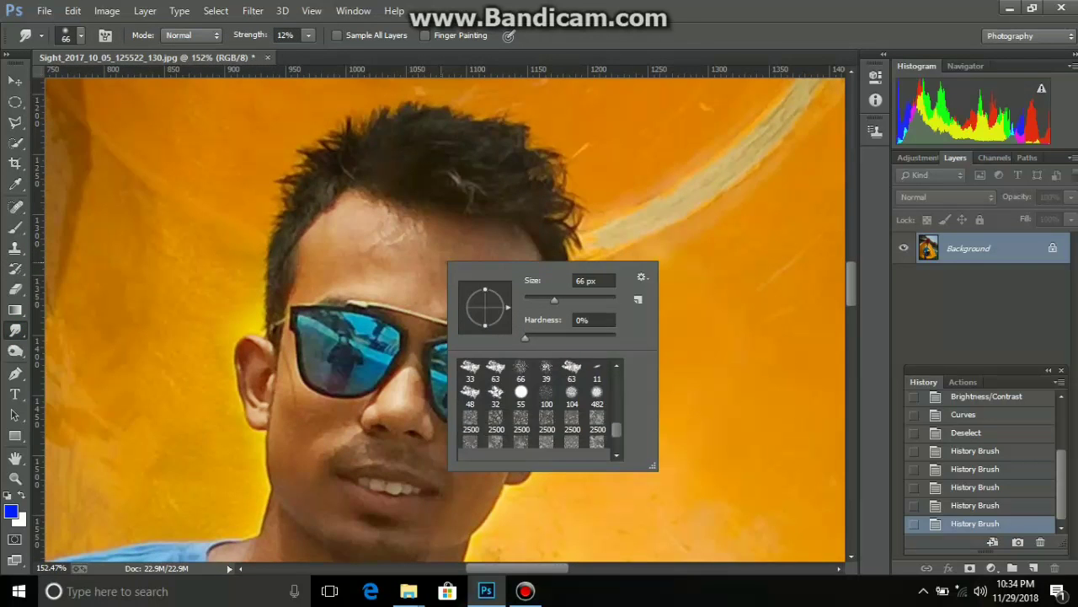
scroll(546, 391, down, 1)
click(546, 370)
click(596, 368)
drag(580, 298, 508, 307)
click(409, 237)
Smudge the forehead and face skin with the brush at 33 px, then 40 px
scroll(409, 244, up, 1)
scroll(409, 262, up, 1)
right_click(409, 270)
click(319, 242)
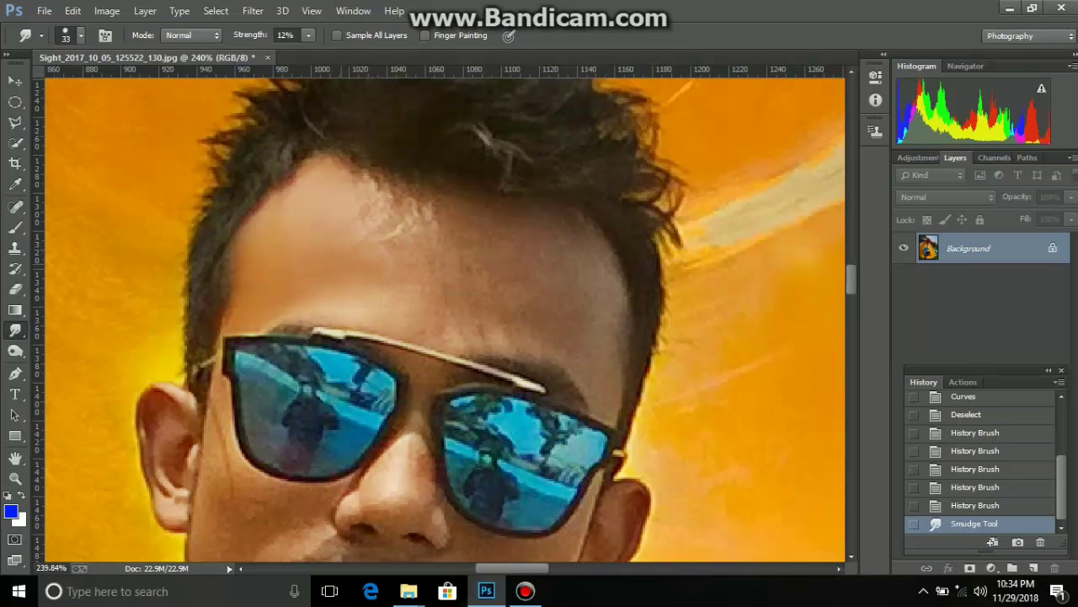
click(414, 245)
right_click(414, 245)
text(40)
key(Return)
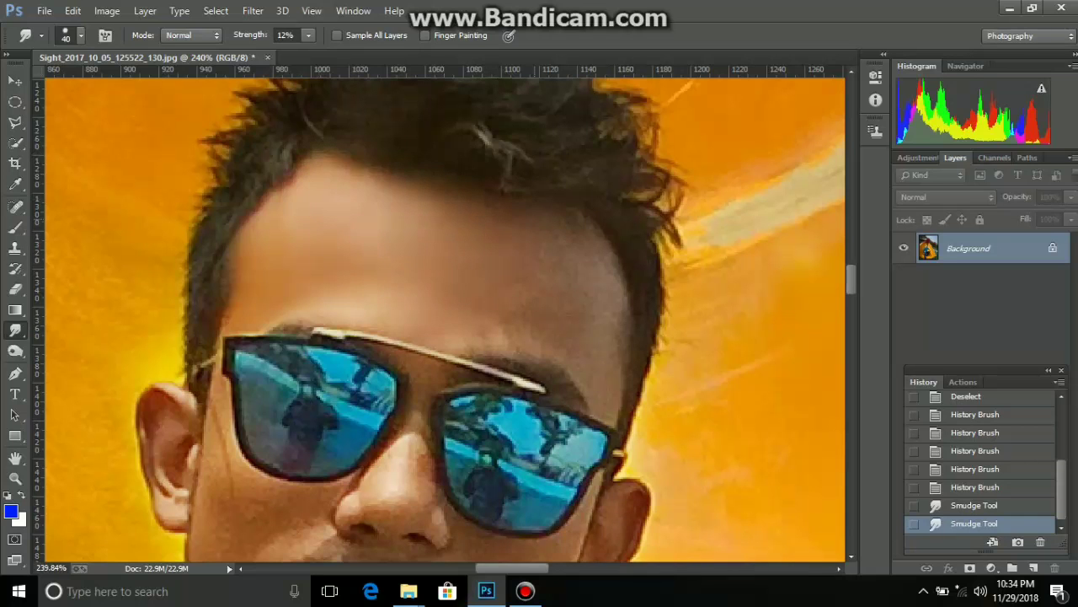
click(573, 312)
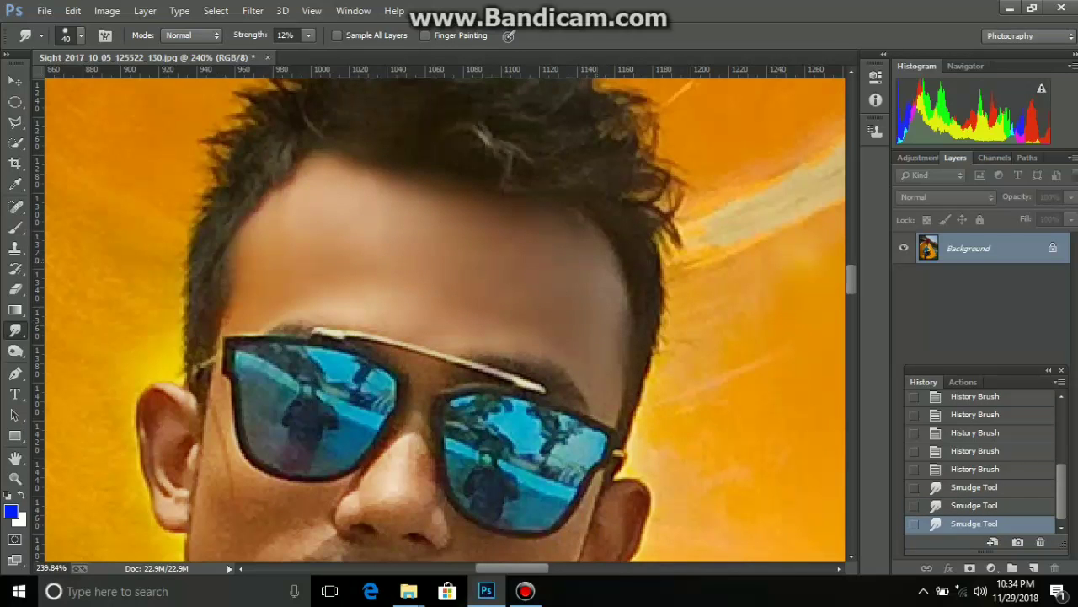
click(385, 310)
click(487, 268)
With a 62 px brush, blend the chin and neck edges into the yellow background
scroll(487, 268, down, 2)
scroll(487, 268, down, 3)
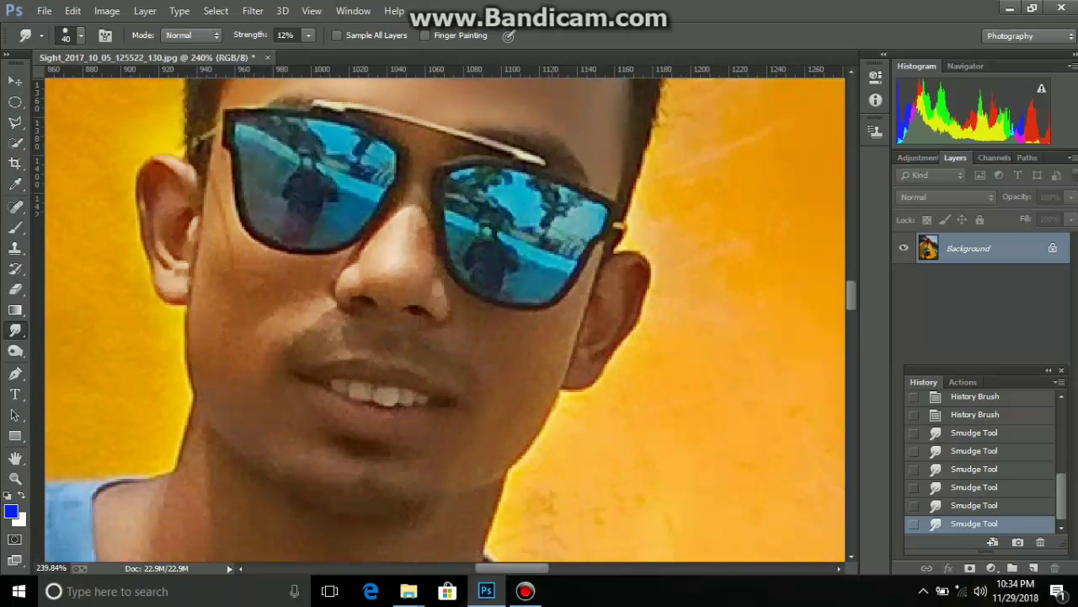
scroll(173, 324, down, 2)
scroll(172, 325, down, 1)
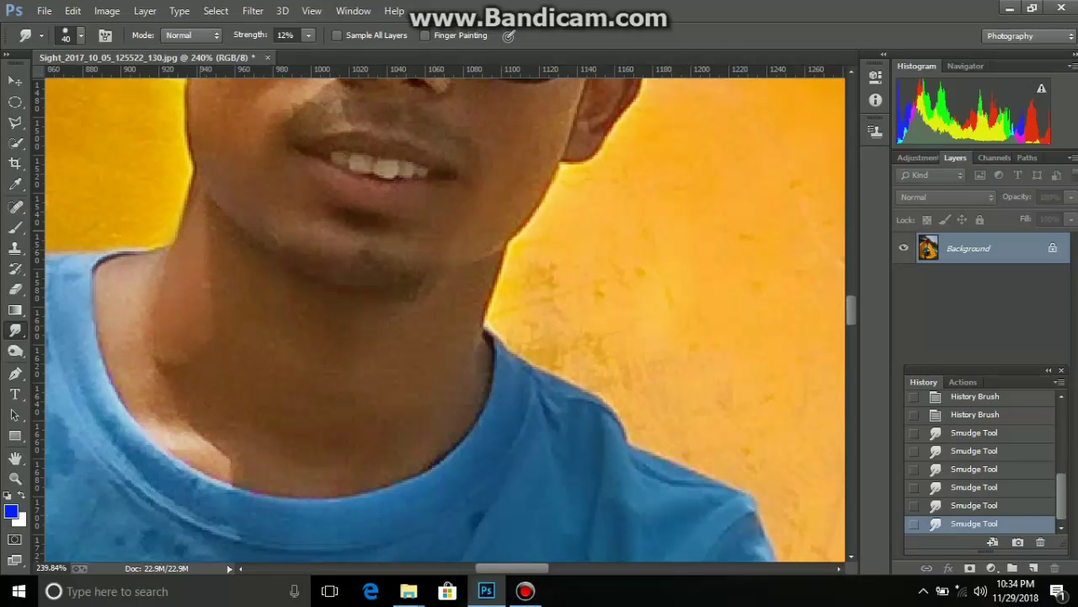
drag(186, 431, 228, 454)
right_click(278, 354)
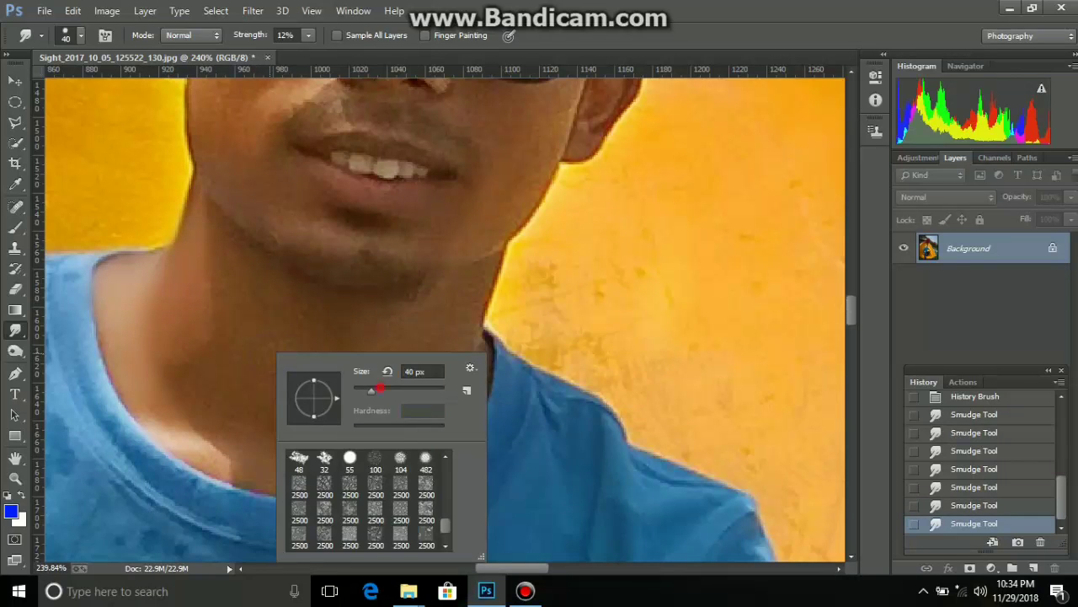
drag(379, 389, 385, 388)
click(221, 348)
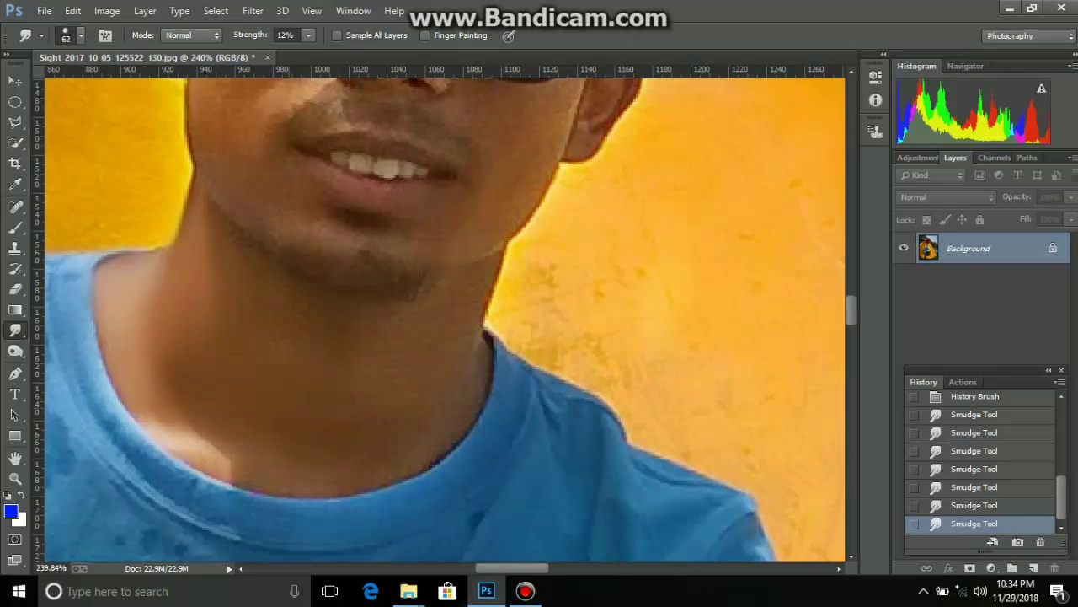
drag(228, 468, 198, 438)
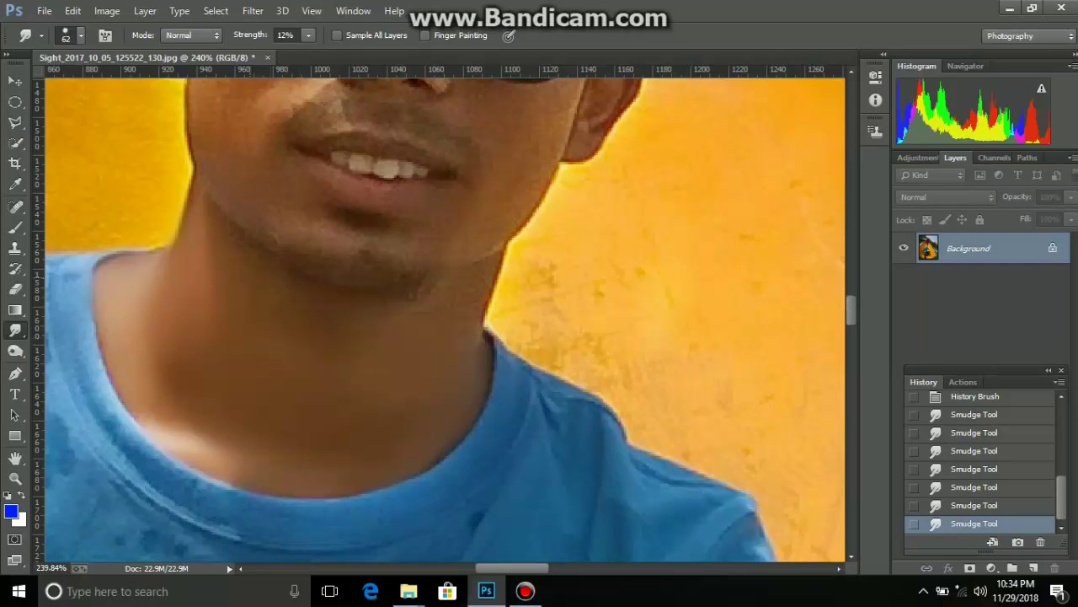
drag(497, 274, 485, 341)
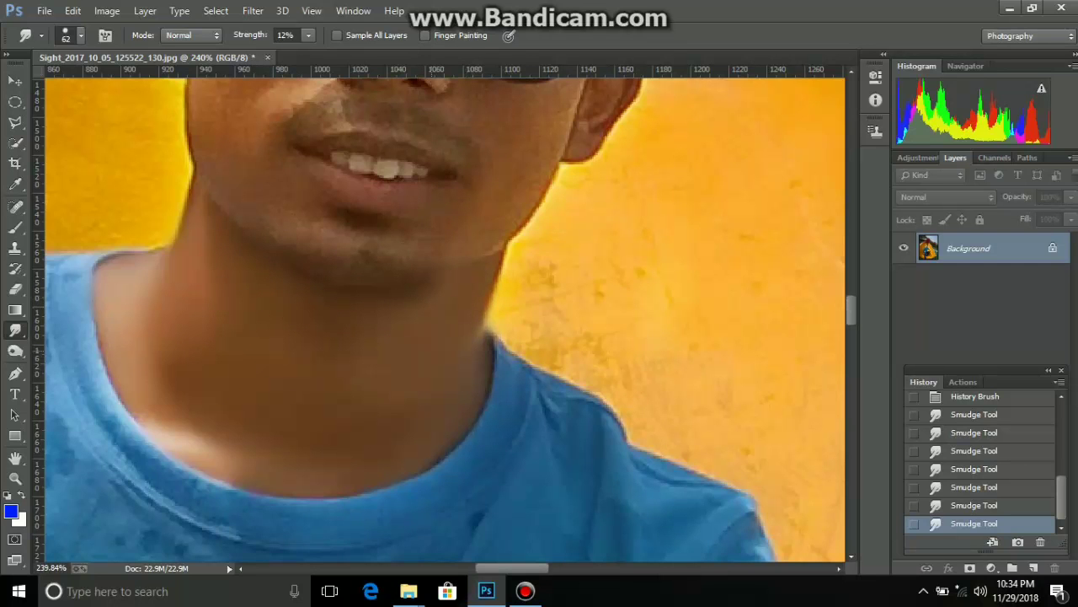
drag(494, 305, 487, 333)
scroll(523, 378, up, 3)
Adjust the Smudge brush size, trying 6 and 66 px before settling on 31 px
right_click(522, 378)
drag(633, 404, 608, 404)
key(Return)
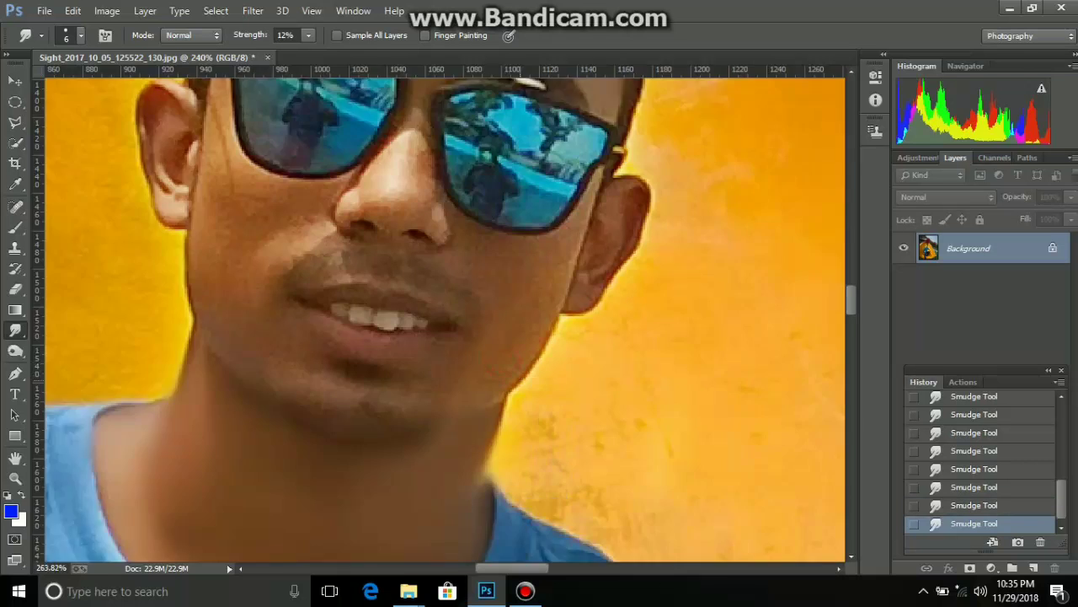
scroll(503, 345, up, 2)
right_click(503, 344)
click(614, 385)
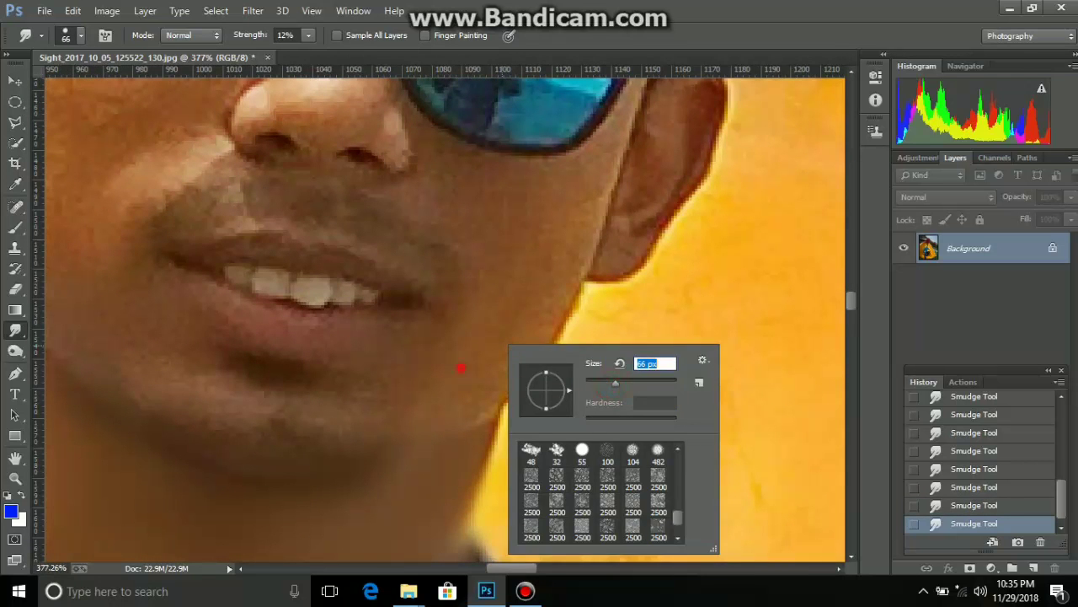
key(Return)
right_click(569, 361)
drag(679, 402, 670, 401)
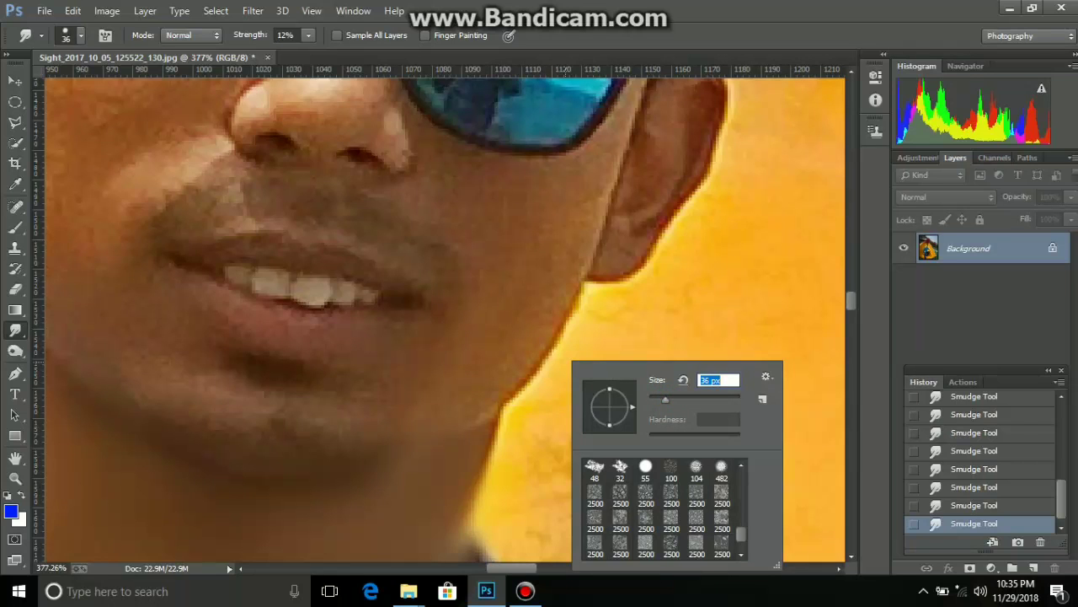
key(Return)
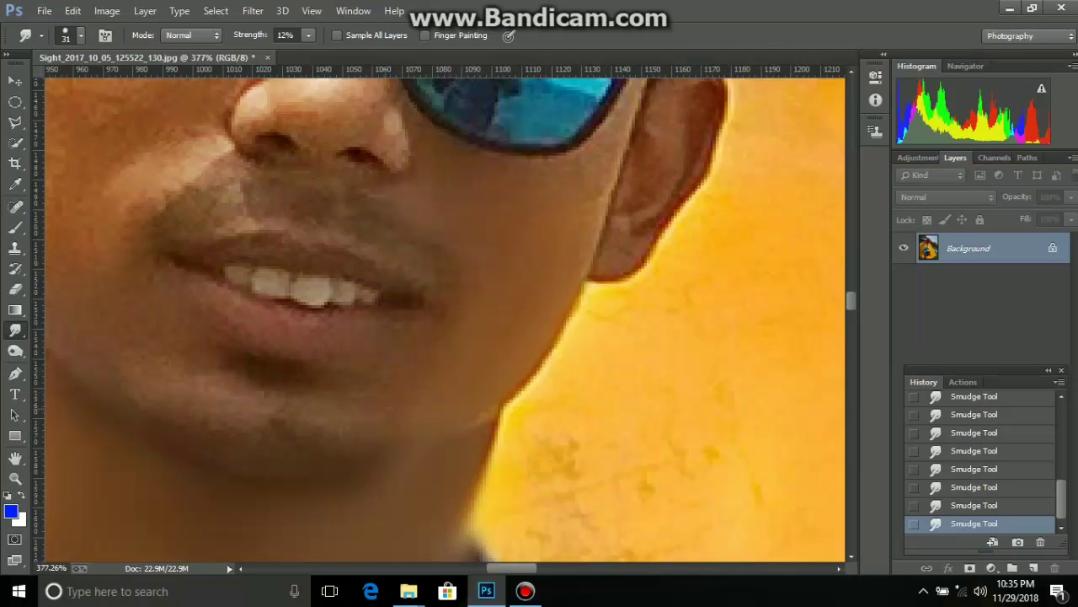
Bring the glasses and ear into view and smudge the ear's outer edge and lobe into the background
drag(112, 316, 256, 341)
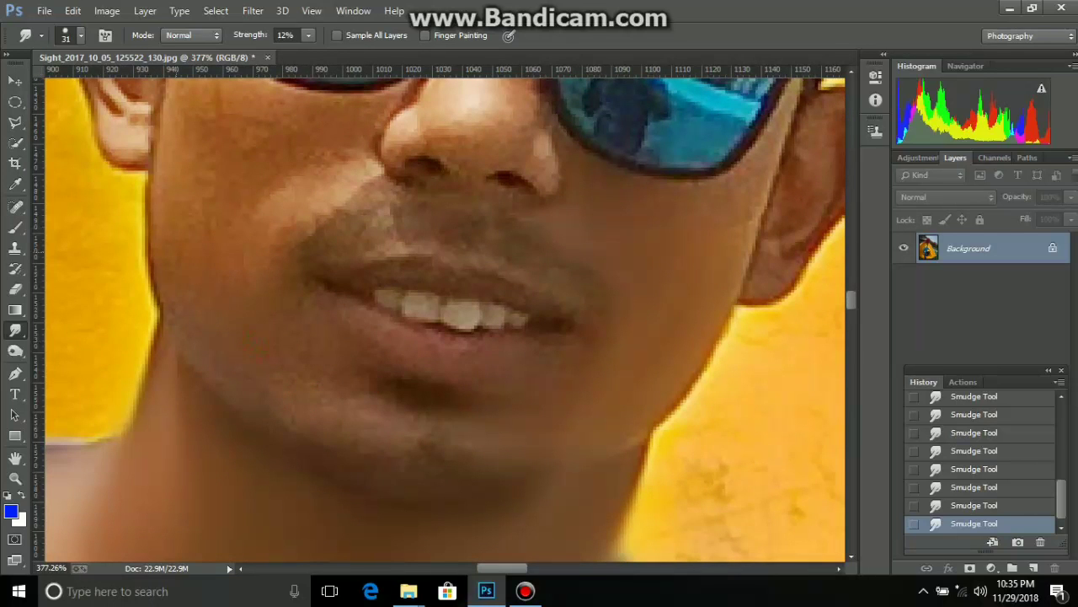
drag(173, 185, 311, 309)
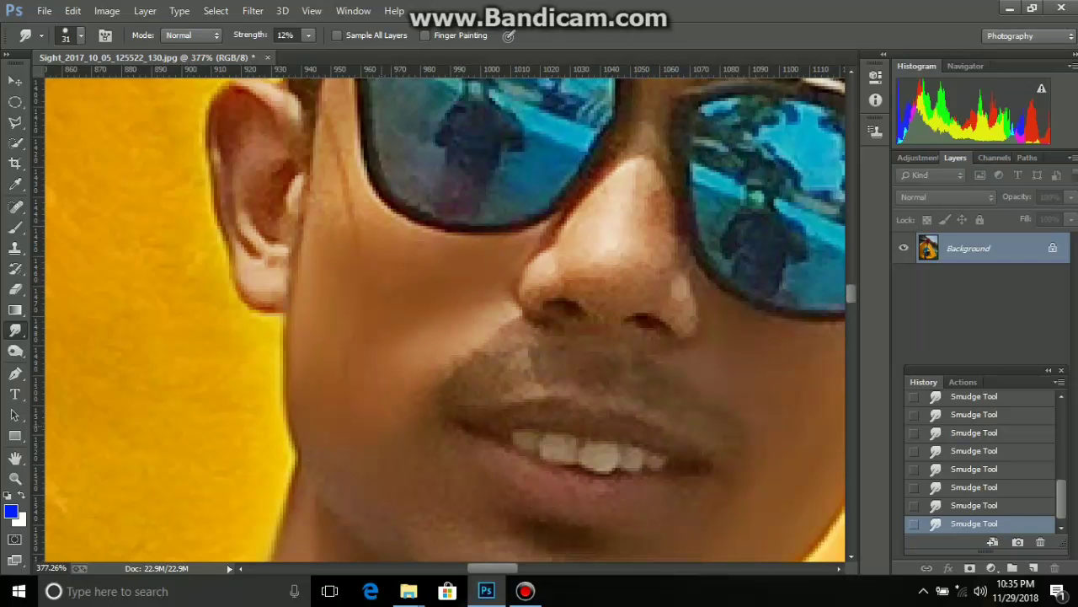
scroll(275, 284, up, 3)
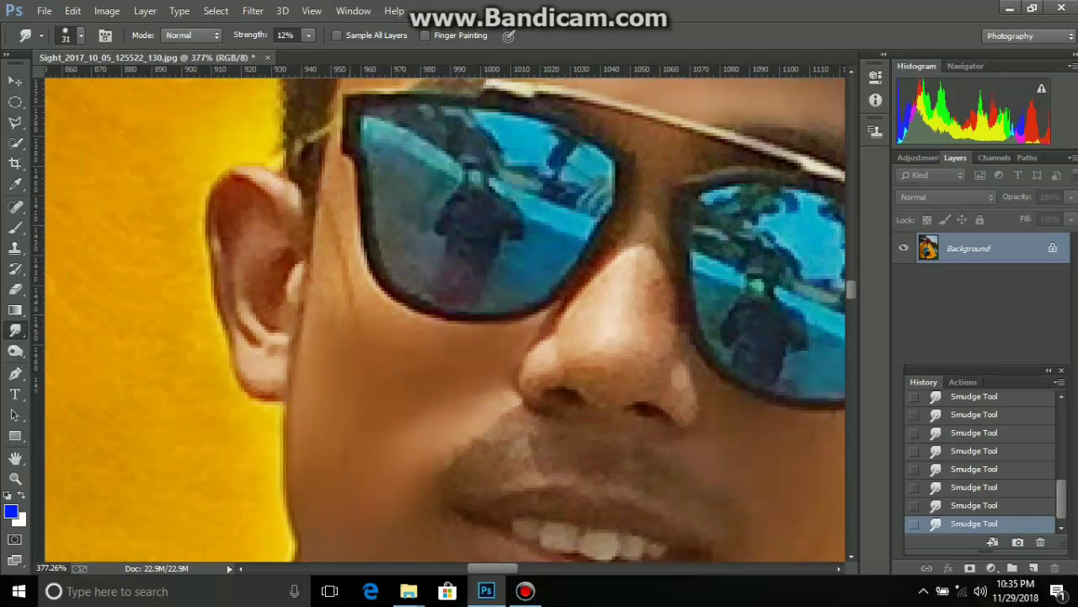
scroll(274, 283, up, 1)
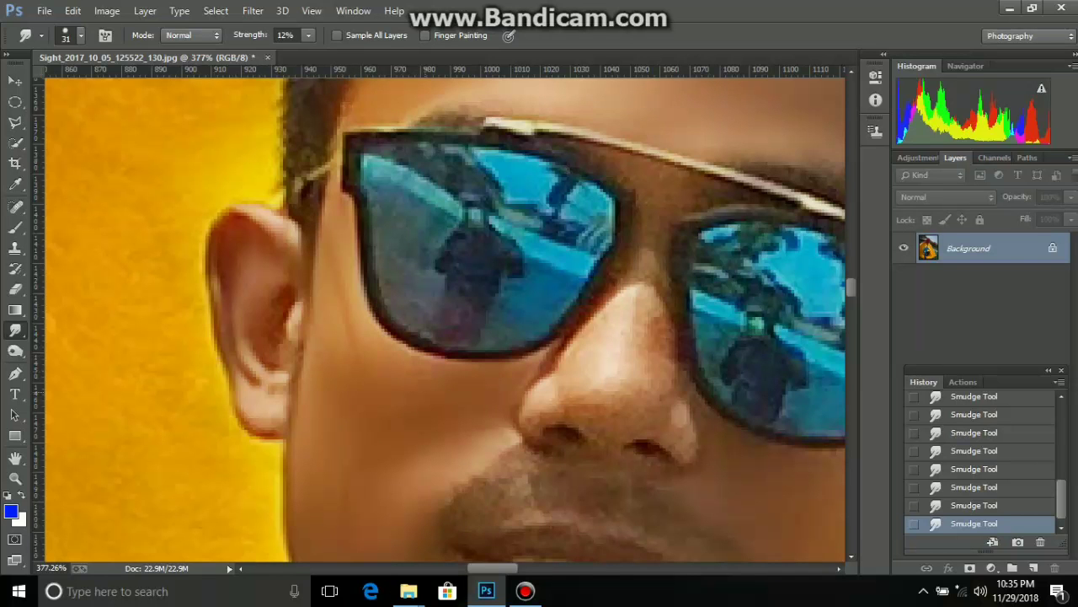
scroll(286, 307, down, 5)
scroll(287, 307, right, 3)
scroll(300, 306, down, 4)
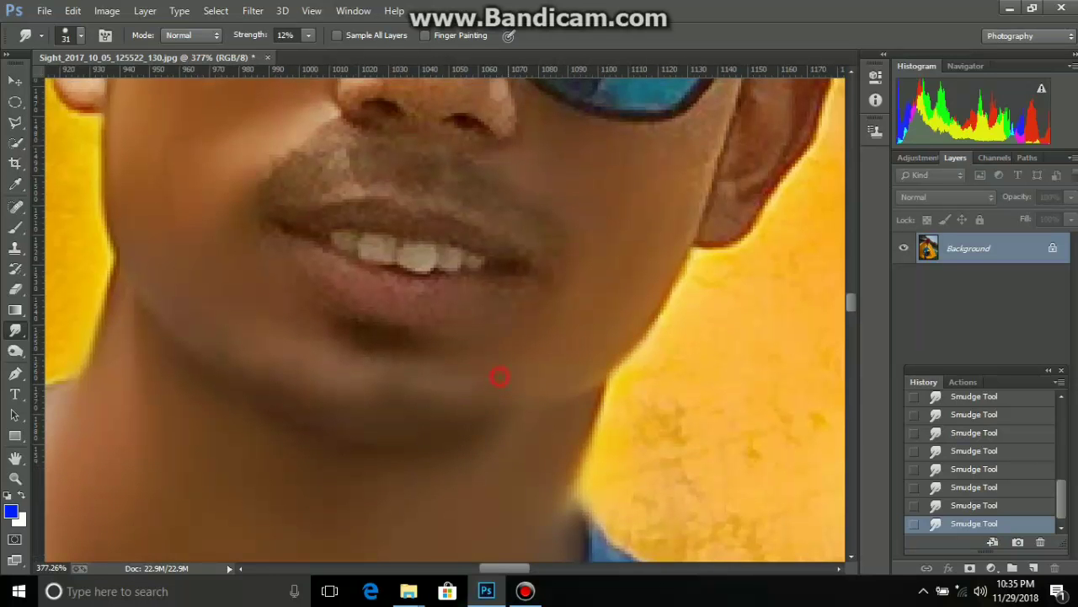
scroll(581, 354, up, 3)
scroll(581, 354, right, 1)
mouse_move(720, 118)
mouse_down()
mouse_move(746, 253)
mouse_move(699, 315)
mouse_move(630, 353)
mouse_up()
drag(704, 299, 625, 358)
Reduce the Smudge brush to 22 px
right_click(608, 328)
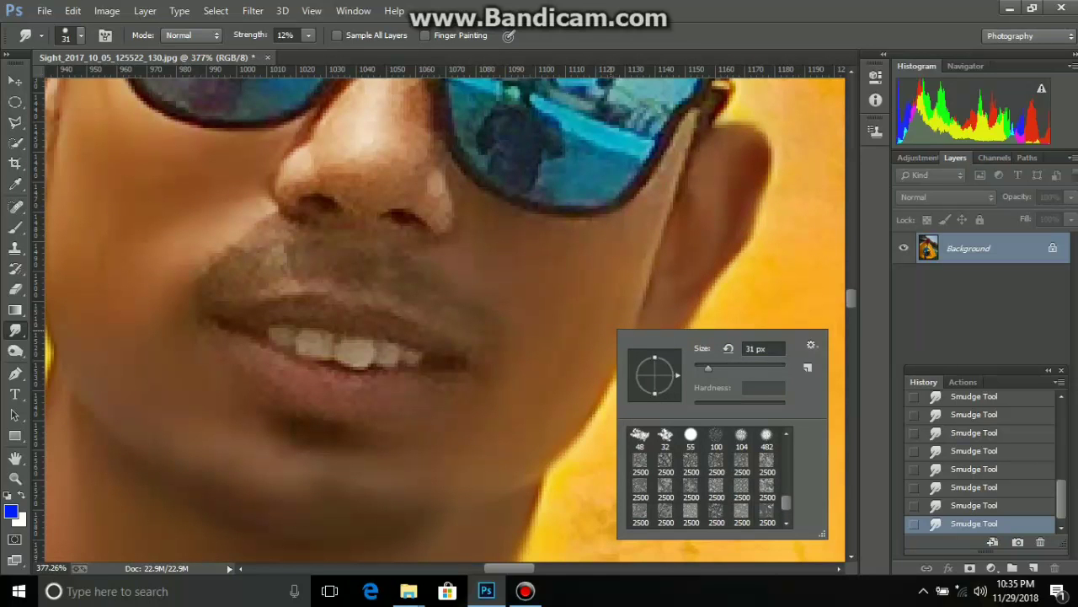
drag(708, 368, 704, 368)
key(Return)
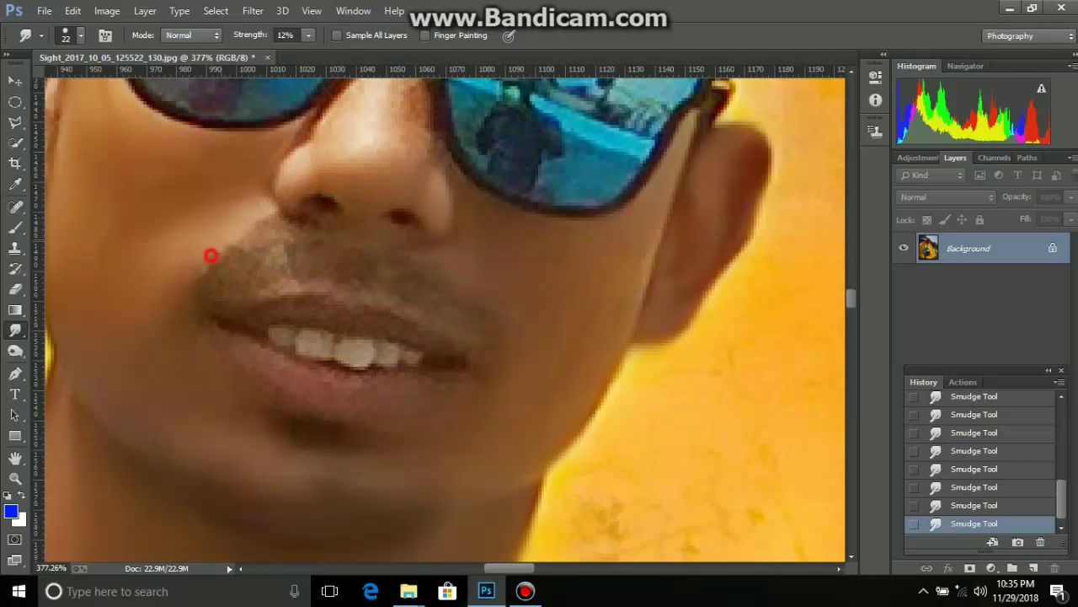
scroll(215, 253, up, 3)
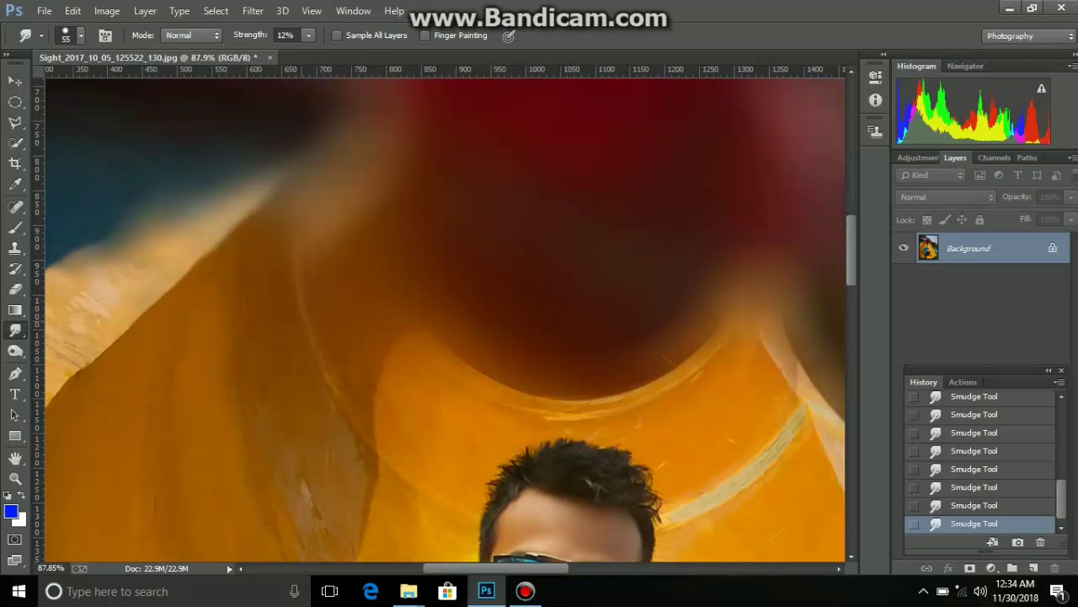
Zoom out and apply a whole-image Curves with the midpoint at input 138, output 129
scroll(445, 318, down, 2)
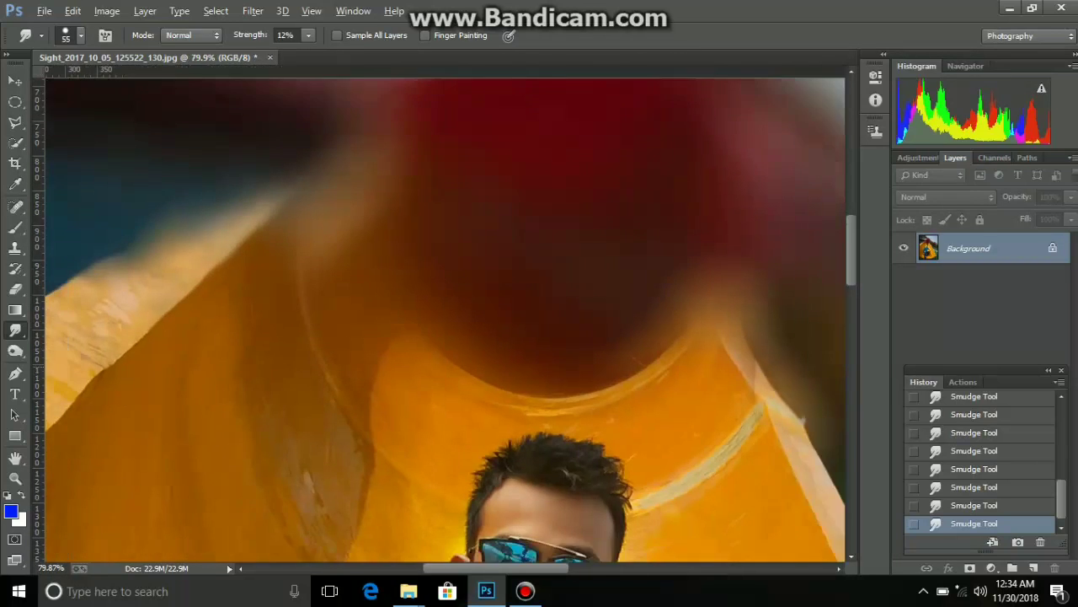
scroll(445, 319, down, 2)
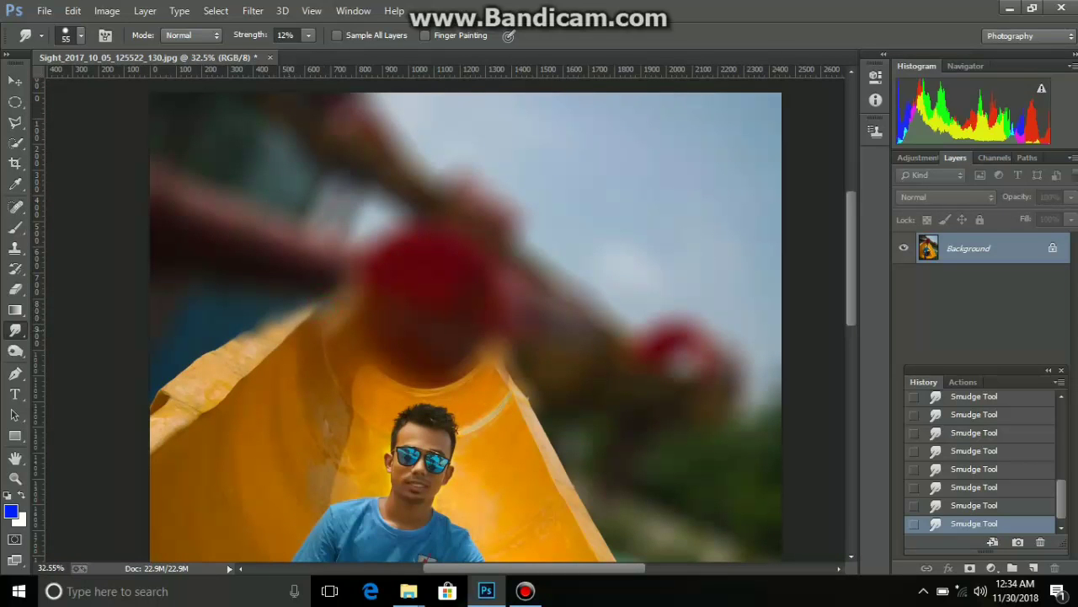
scroll(445, 319, down, 1)
scroll(444, 318, down, 3)
scroll(445, 319, down, 1)
scroll(445, 318, up, 1)
scroll(445, 318, up, 1)
scroll(445, 319, up, 1)
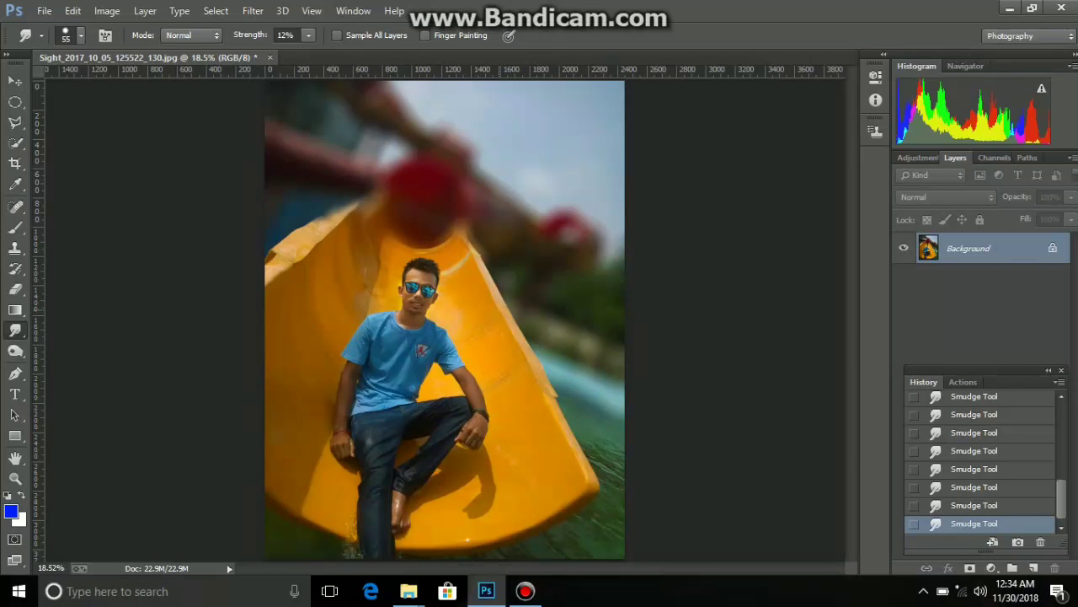
key(ctrl+m)
drag(803, 247, 807, 251)
key(Right)
key(Down)
key(Down)
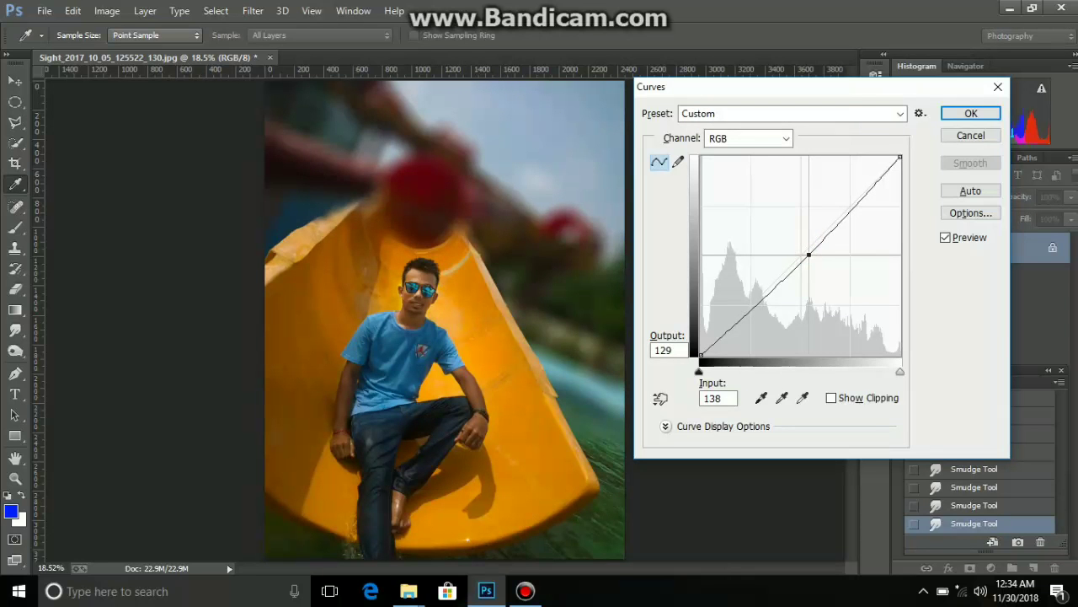
click(971, 113)
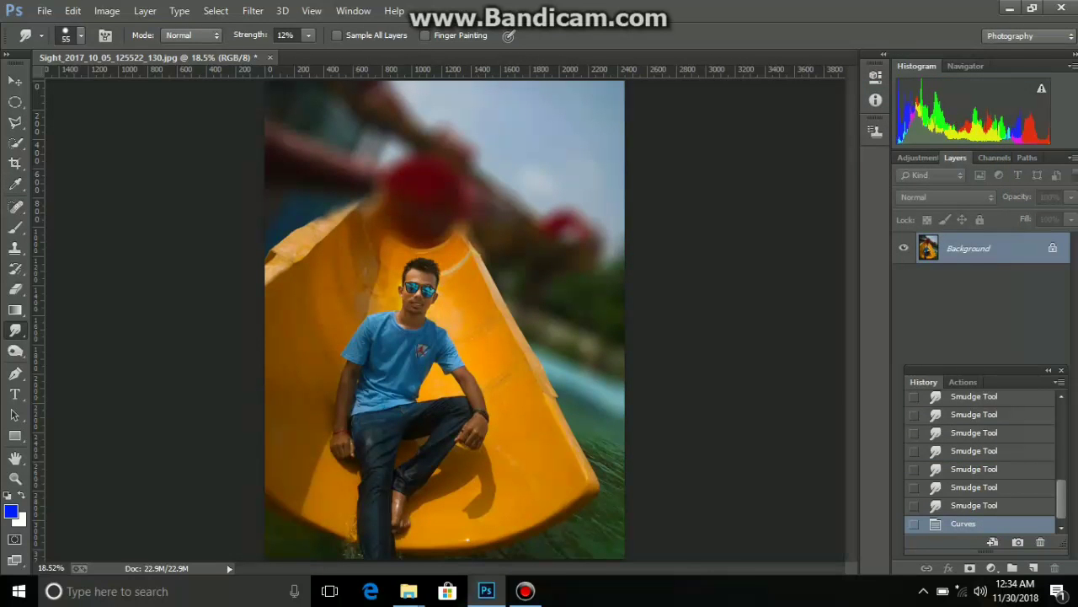
Add a new layer and try a blue gradient in the top-right sky, then undo it
click(1033, 567)
click(15, 309)
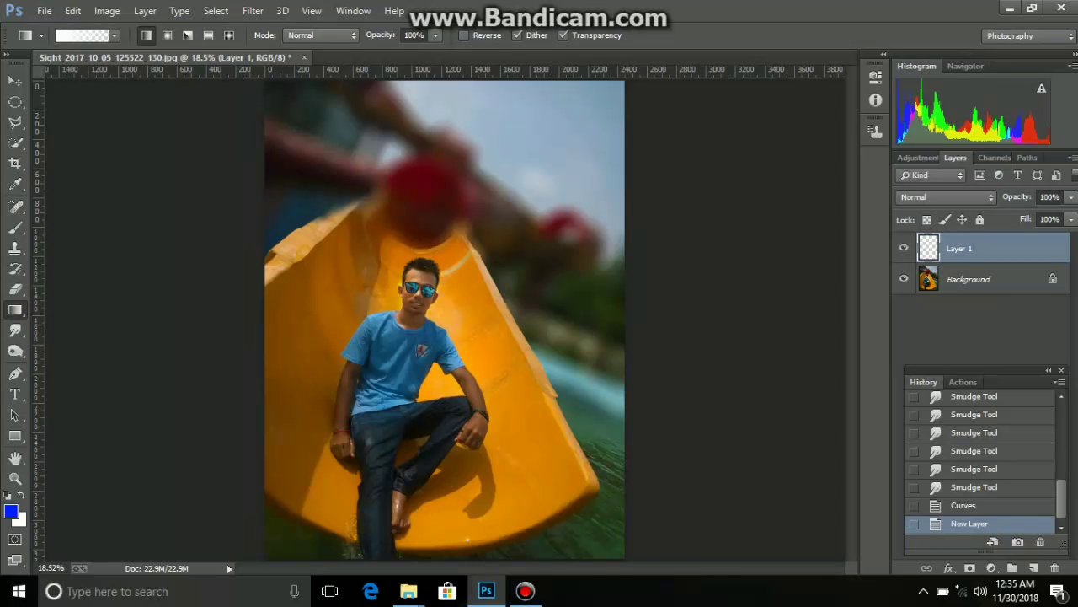
scroll(615, 96, down, 1)
drag(616, 96, 548, 141)
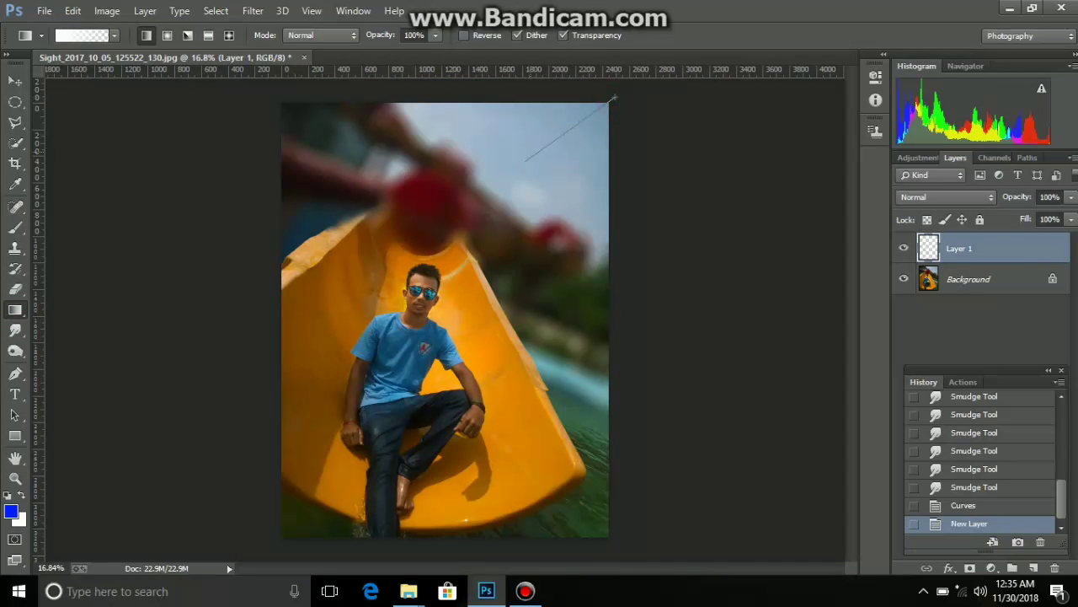
key(ctrl+z)
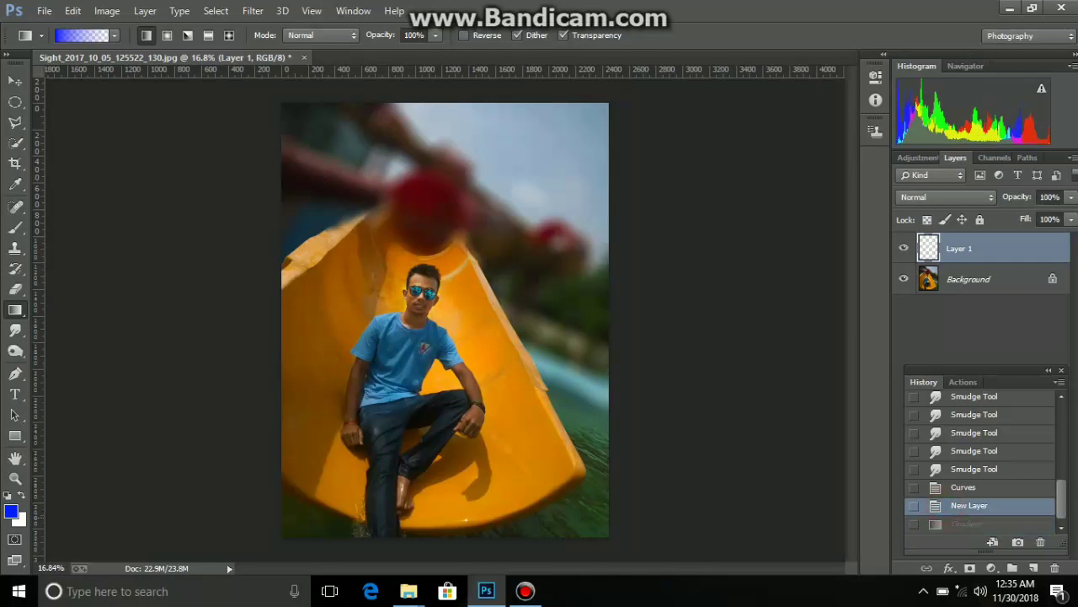
Keep blue as foreground and redraw the blue gradient across the top-right sky corner
click(10, 510)
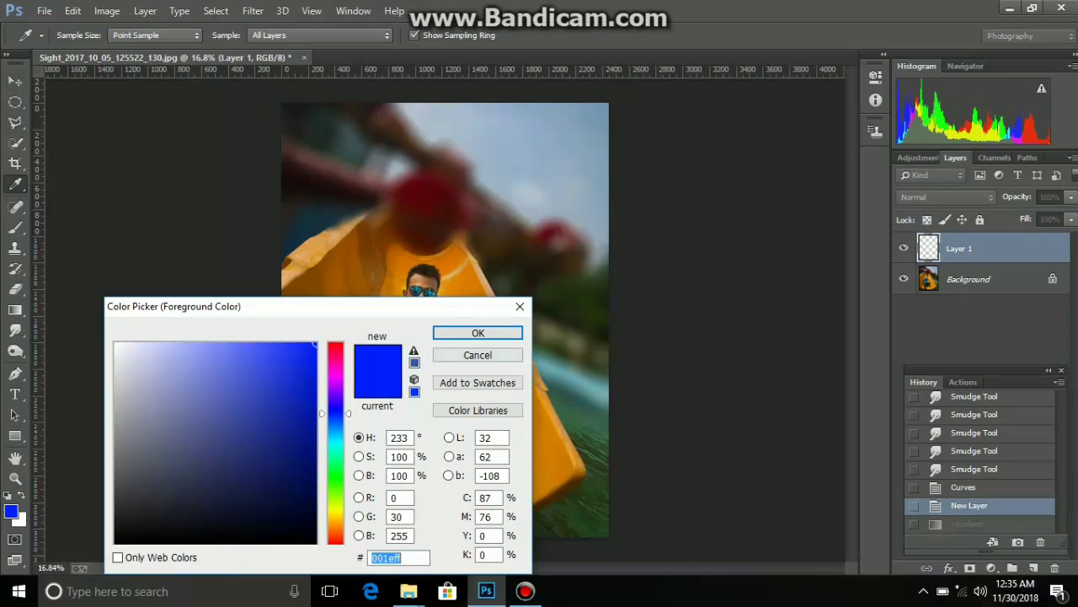
click(478, 333)
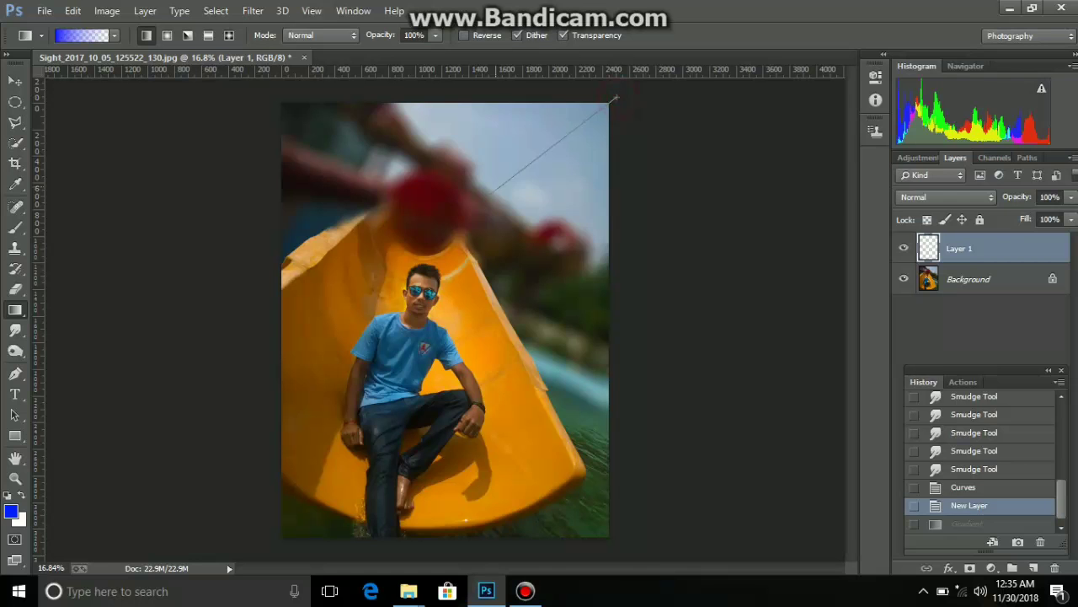
drag(616, 99, 497, 192)
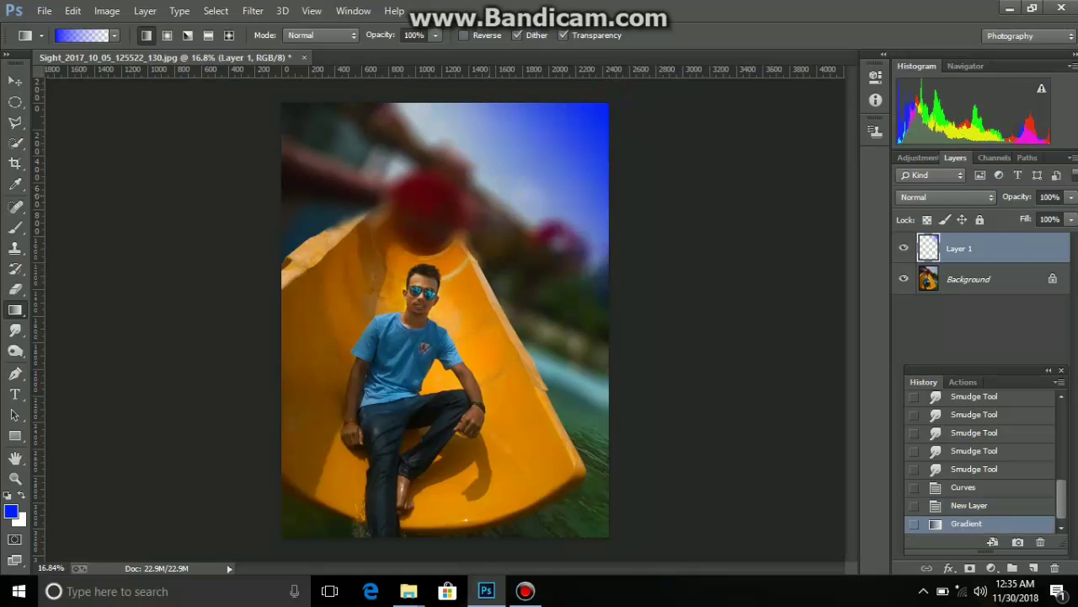
click(977, 506)
drag(561, 86, 540, 159)
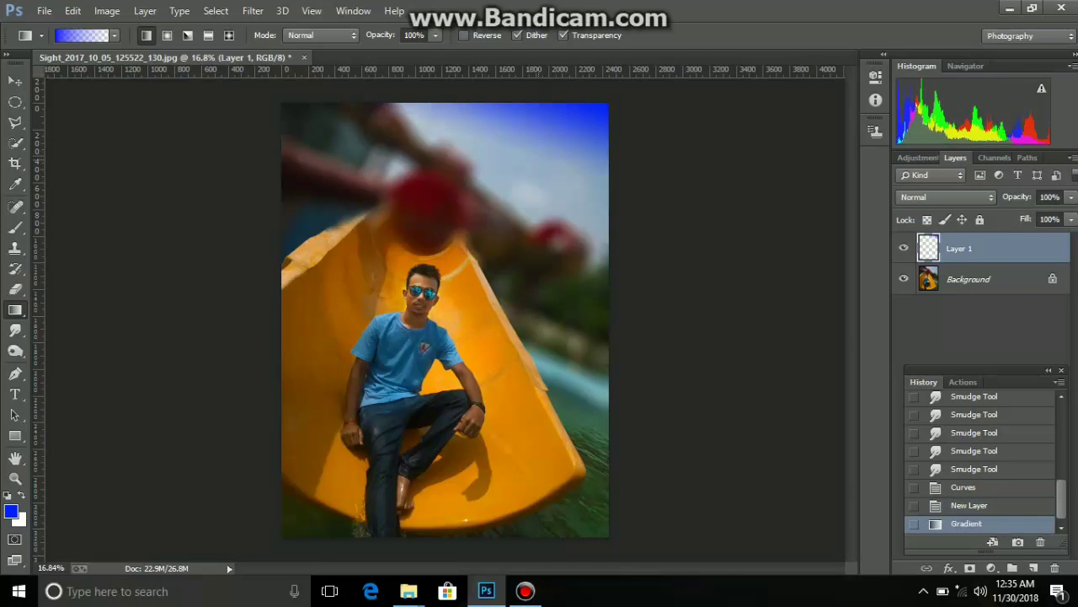
scroll(444, 321, up, 1)
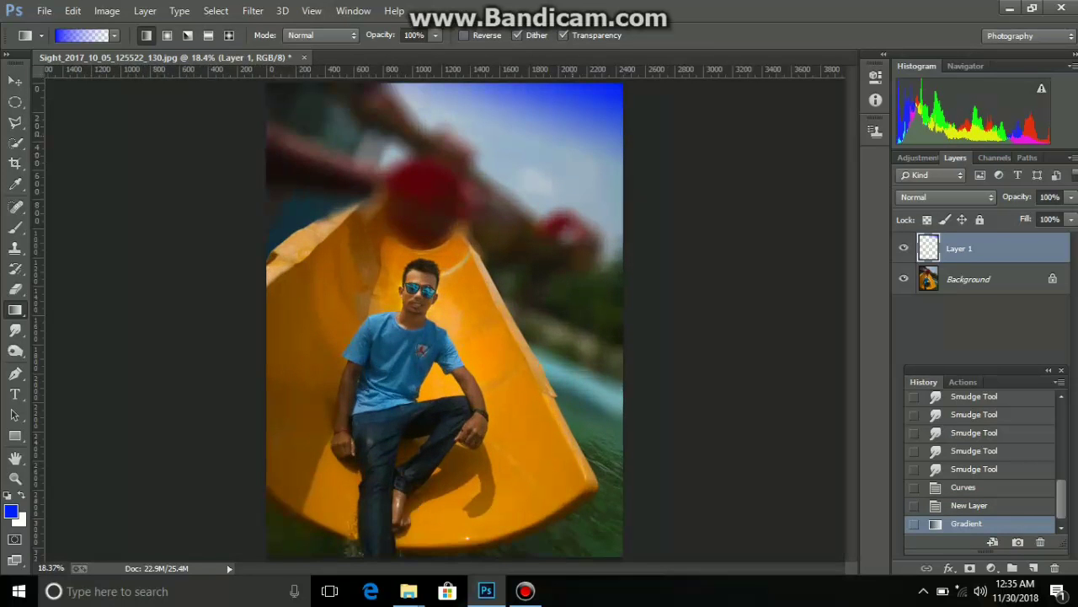
drag(563, 132, 578, 104)
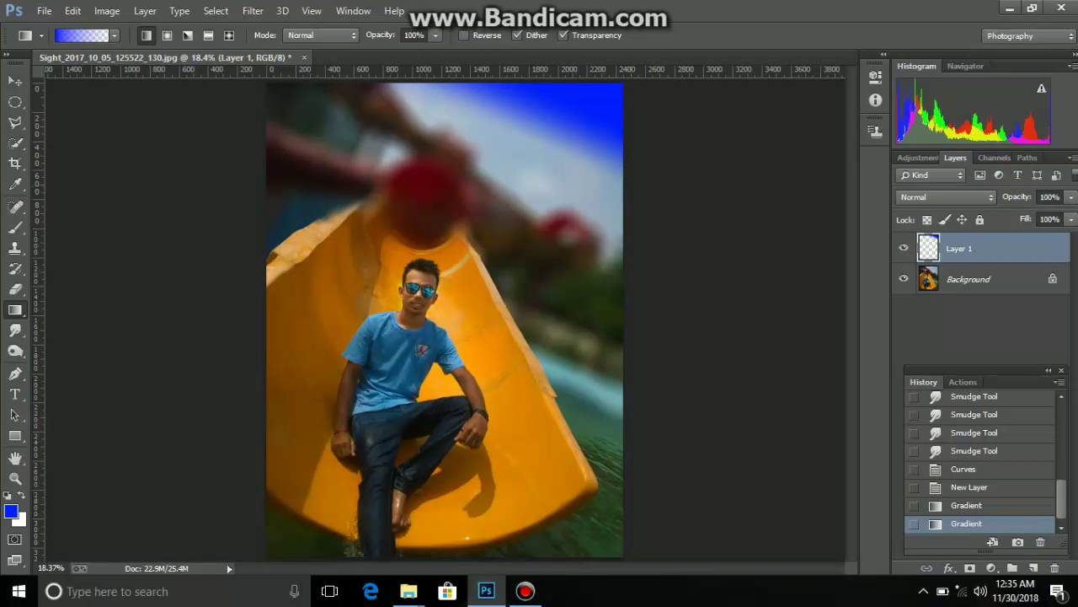
key(ctrl+z)
scroll(444, 320, down, 1)
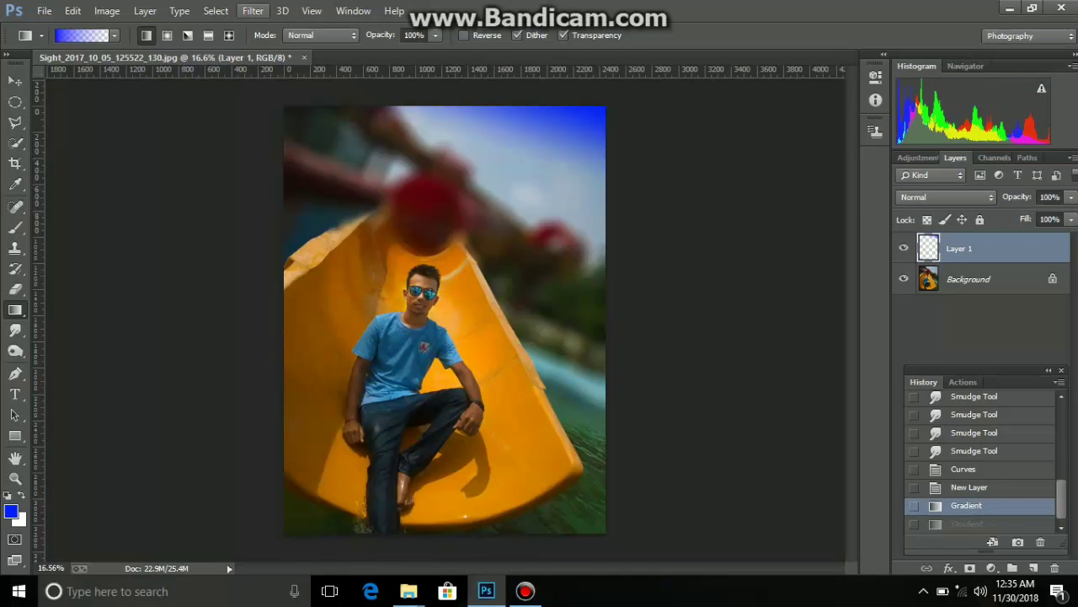
Launch Color Efex Pro 4 on the Background layer from the Nik Collection filters
click(969, 279)
click(253, 10)
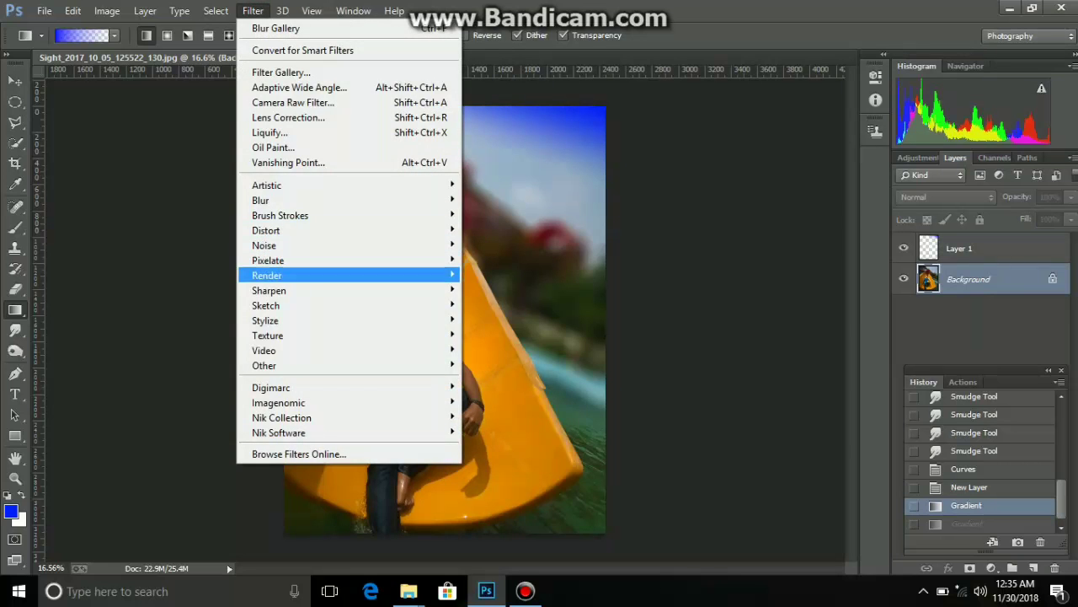
click(359, 414)
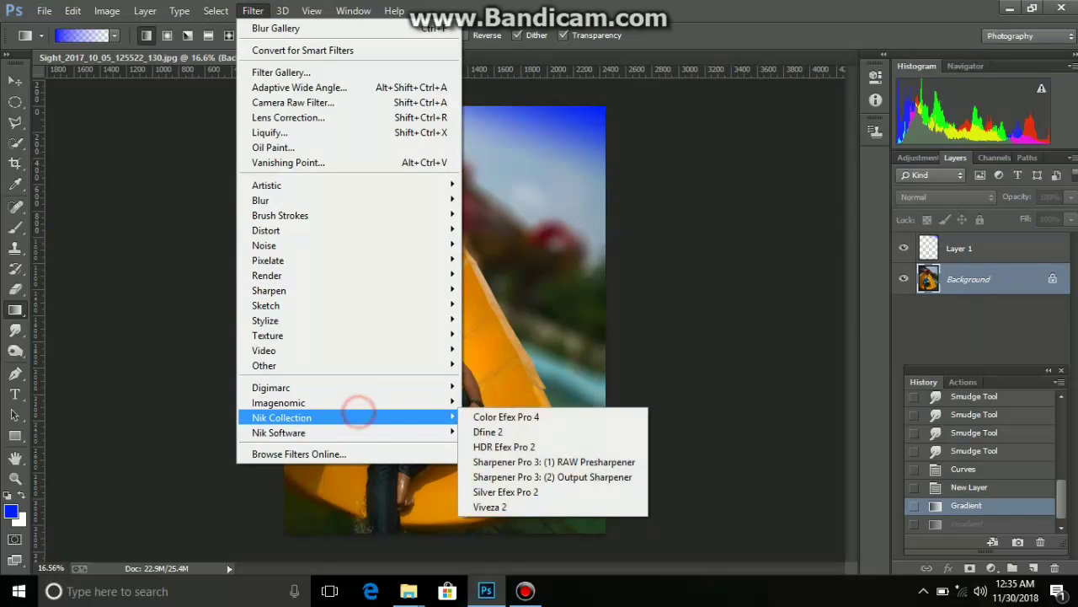
click(538, 416)
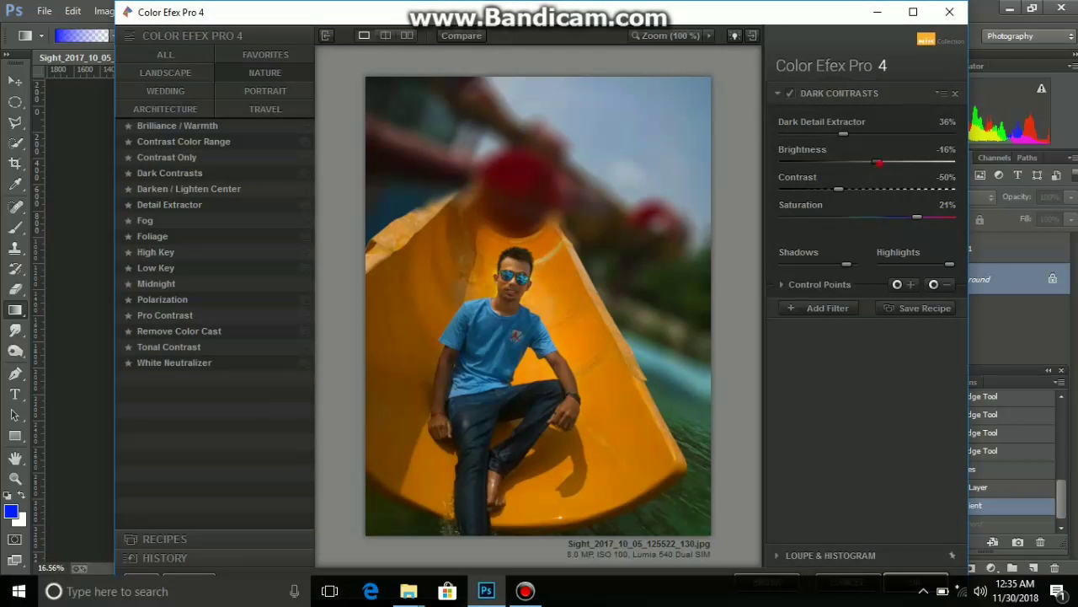
Set Dark Contrasts with more brightness, 29% dark detail and 50% saturation, apply, and add a hiding mask
drag(876, 161, 906, 161)
mouse_move(843, 134)
mouse_down()
mouse_move(810, 134)
mouse_move(933, 134)
mouse_up()
click(916, 211)
drag(917, 217, 949, 217)
click(916, 581)
alt+click(970, 567)
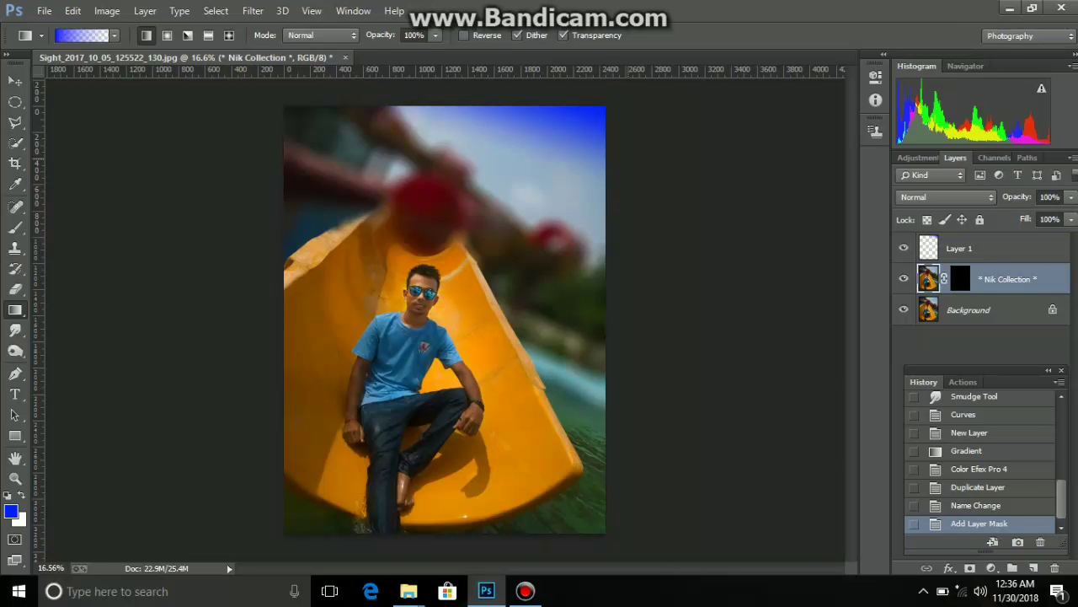
Zoom in on the sunglasses and smudge the reflected figures in both lenses at 12% strength
scroll(421, 287, up, 2)
scroll(421, 287, up, 2)
scroll(421, 287, up, 2)
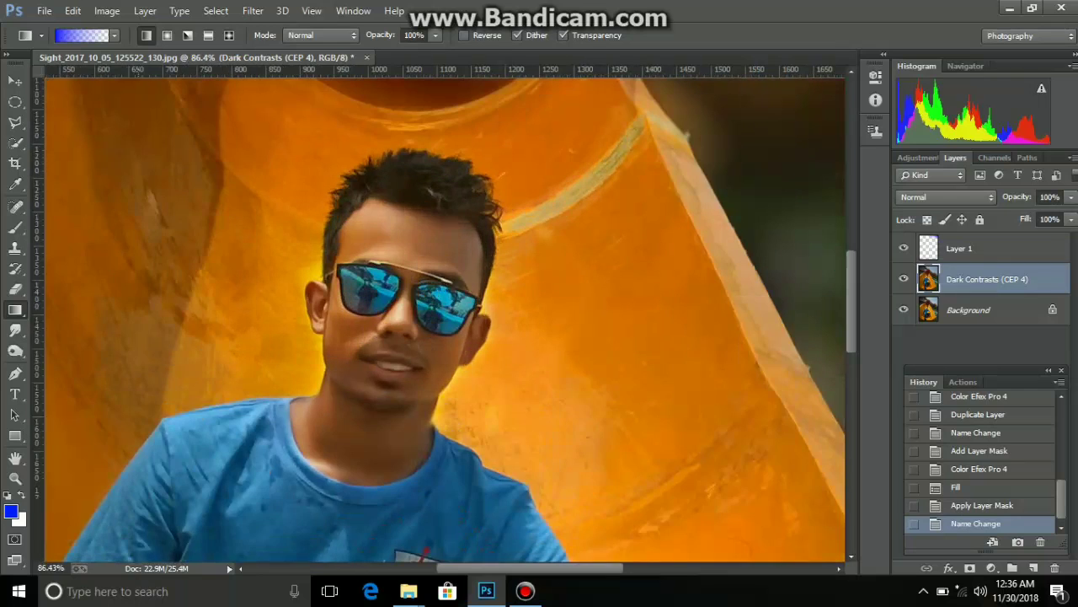
scroll(426, 295, down, 1)
scroll(425, 294, down, 1)
scroll(425, 295, down, 1)
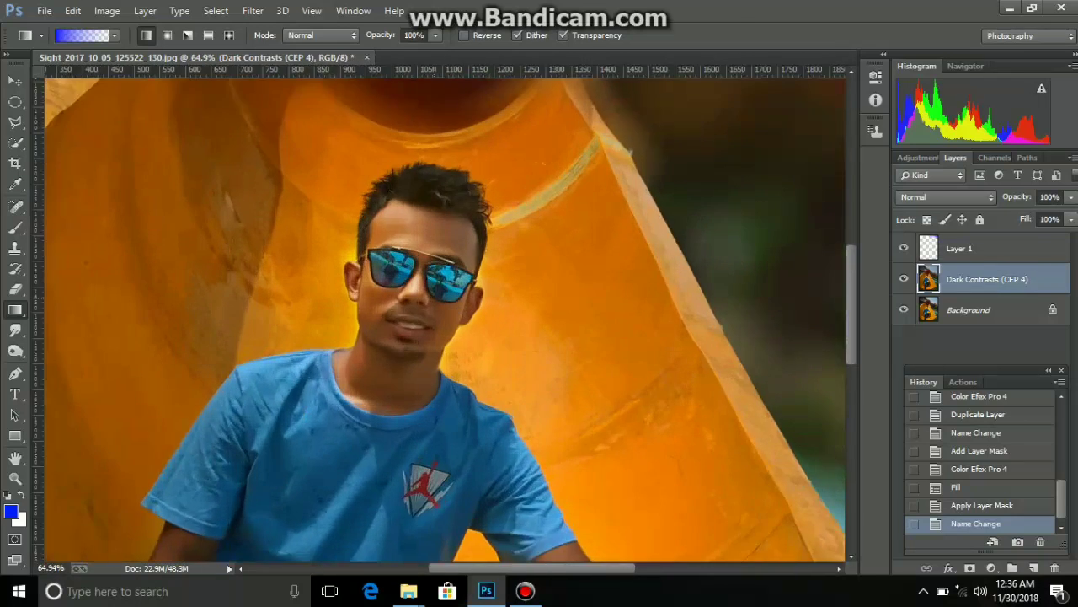
scroll(435, 313, up, 2)
scroll(435, 313, up, 1)
scroll(435, 313, up, 1)
scroll(328, 240, up, 1)
scroll(329, 240, up, 1)
scroll(328, 240, up, 1)
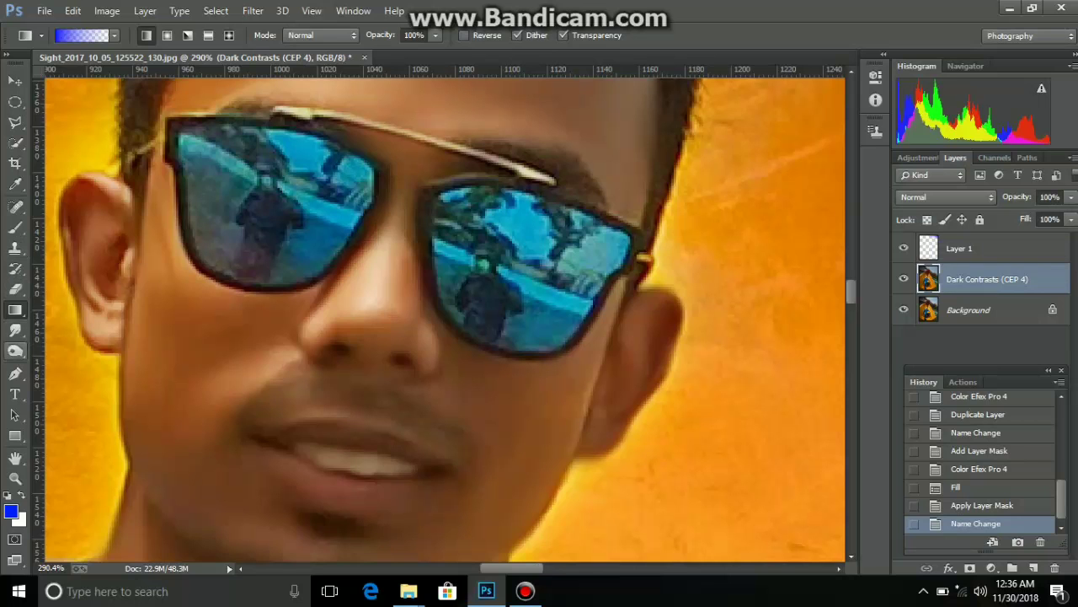
click(15, 328)
mouse_move(252, 202)
mouse_down()
mouse_move(291, 162)
mouse_move(327, 194)
mouse_move(328, 157)
mouse_move(337, 164)
mouse_move(242, 162)
mouse_up()
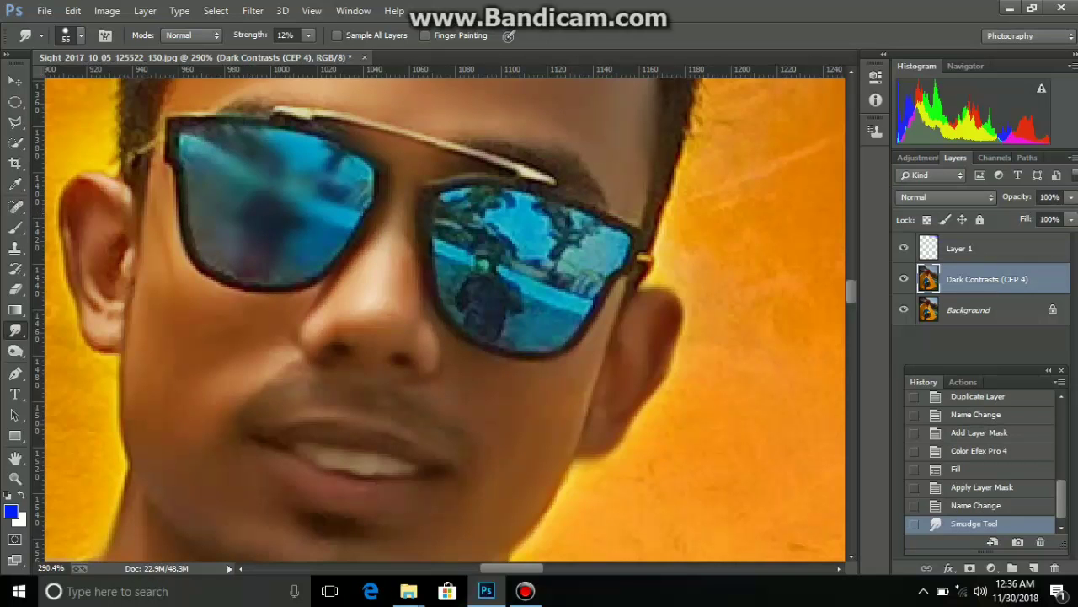
drag(518, 263, 502, 270)
mouse_move(488, 214)
mouse_down()
mouse_move(563, 252)
mouse_move(506, 261)
mouse_move(451, 240)
mouse_up()
drag(560, 257, 535, 202)
Switch to a soft 29 px brush and smooth both lenses further
right_click(533, 260)
click(629, 297)
drag(699, 335, 641, 337)
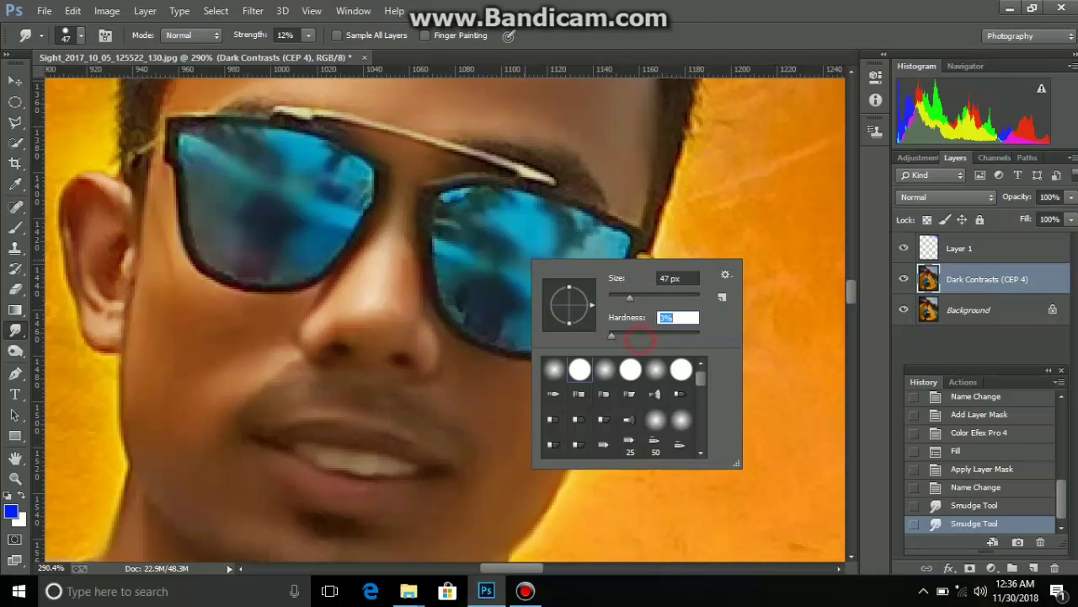
drag(630, 298, 621, 295)
click(544, 240)
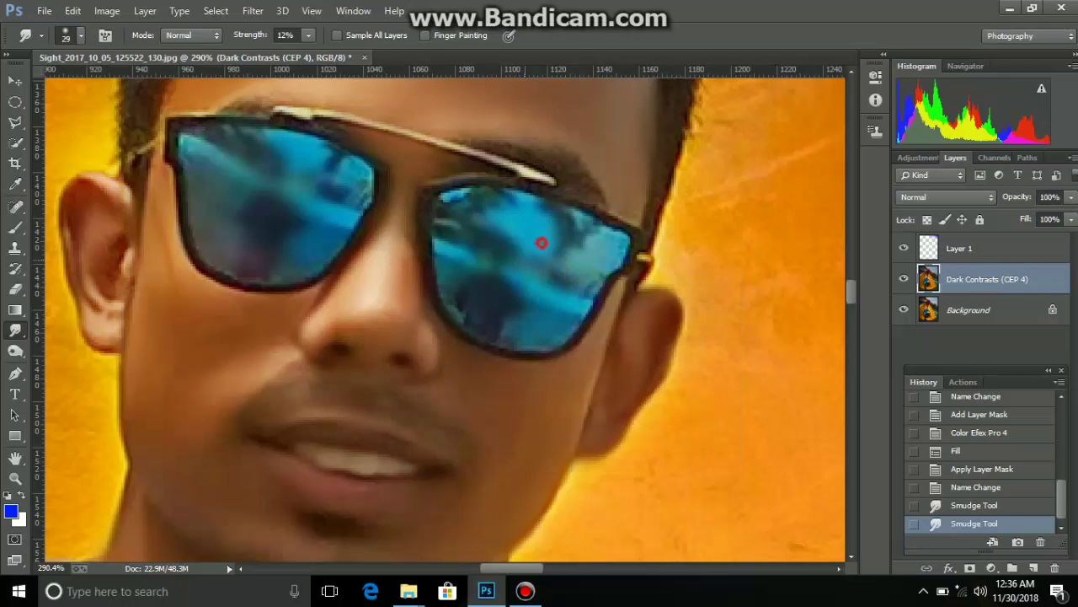
mouse_move(547, 224)
mouse_down()
mouse_move(464, 191)
mouse_move(455, 208)
mouse_up()
mouse_move(505, 241)
mouse_down()
mouse_move(472, 270)
mouse_move(480, 261)
mouse_up()
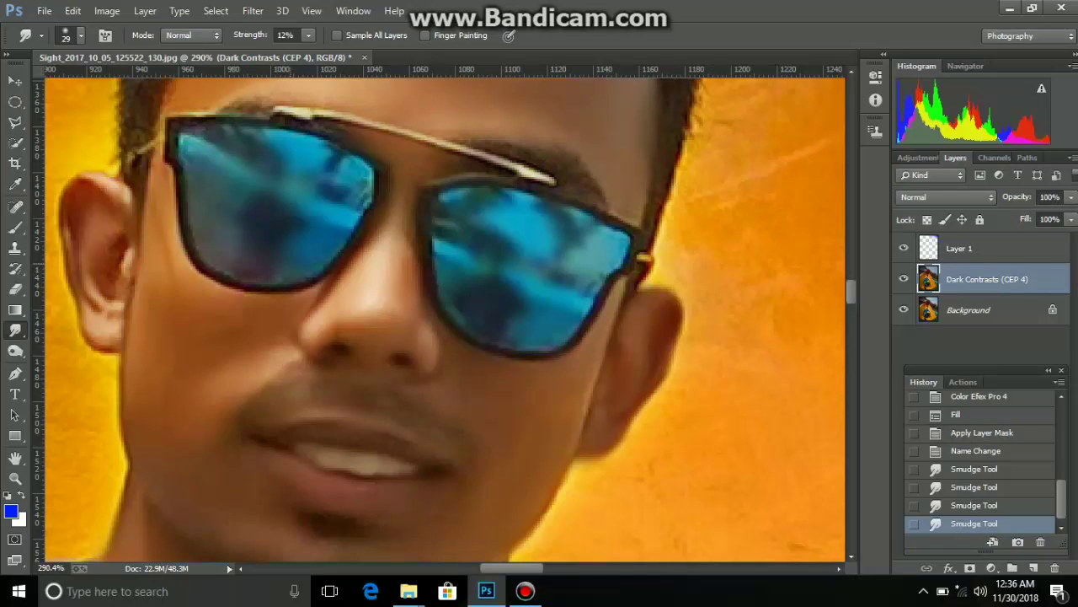
drag(335, 162, 201, 151)
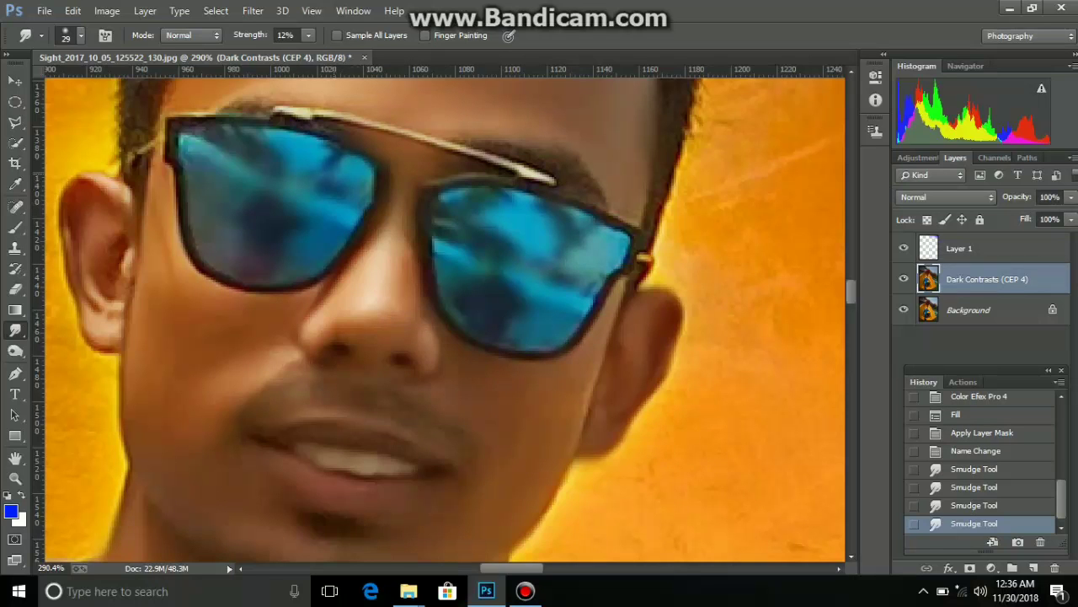
Zoom back out to view the whole retouched photo
scroll(447, 312, down, 3)
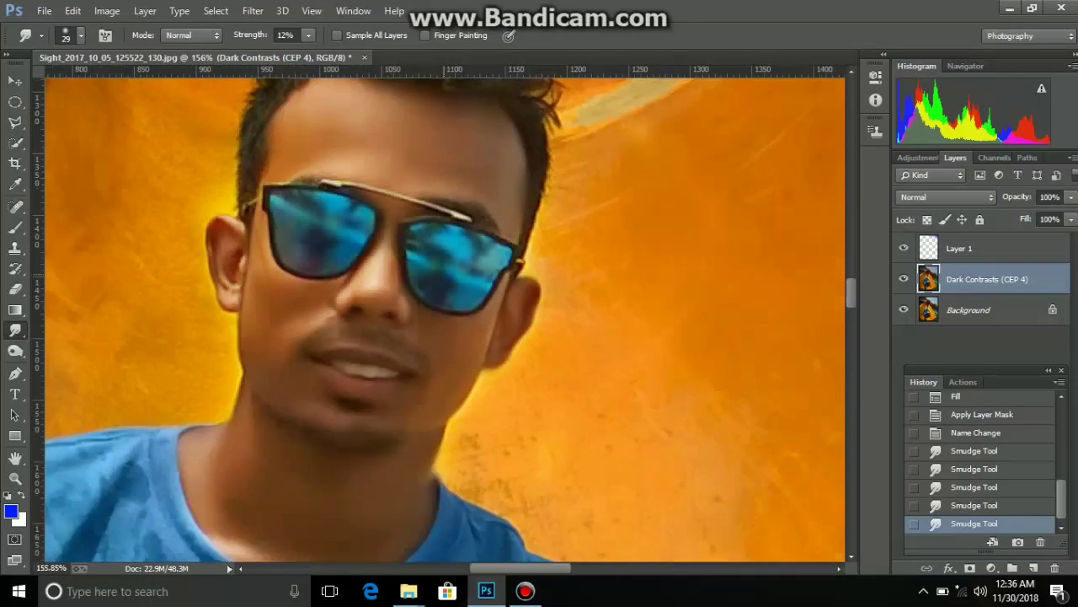
scroll(447, 312, down, 3)
scroll(447, 312, down, 3)
scroll(447, 312, down, 2)
scroll(446, 312, down, 3)
scroll(446, 311, up, 2)
scroll(447, 312, down, 3)
scroll(446, 311, down, 1)
scroll(445, 320, down, 1)
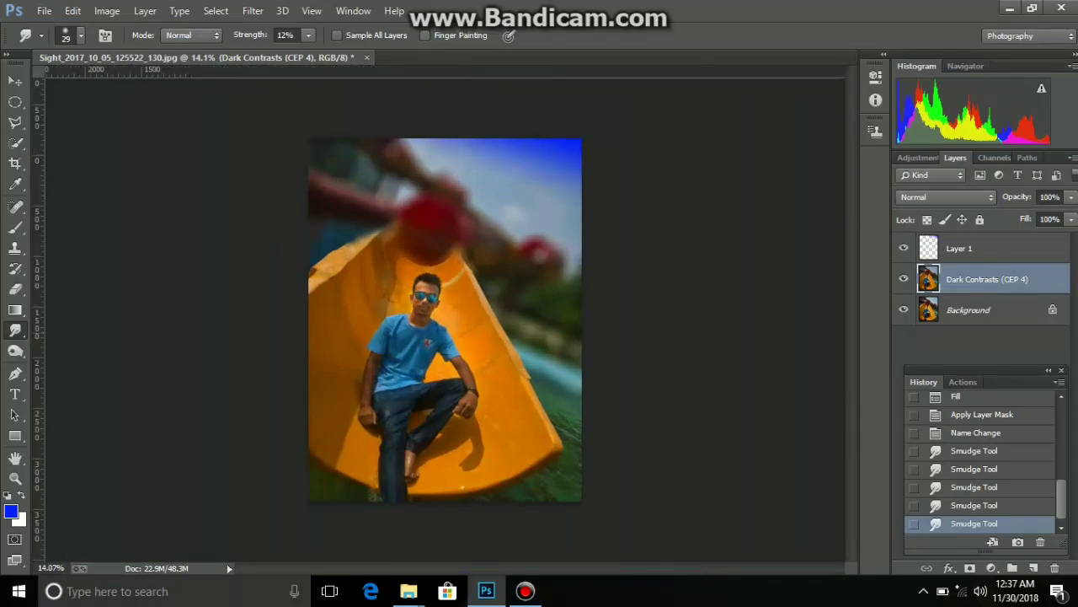
Apply a Curves adjustment with the RGB midpoint at Input 132 / Output 124
key(ctrl+m)
click(801, 258)
drag(801, 258, 804, 259)
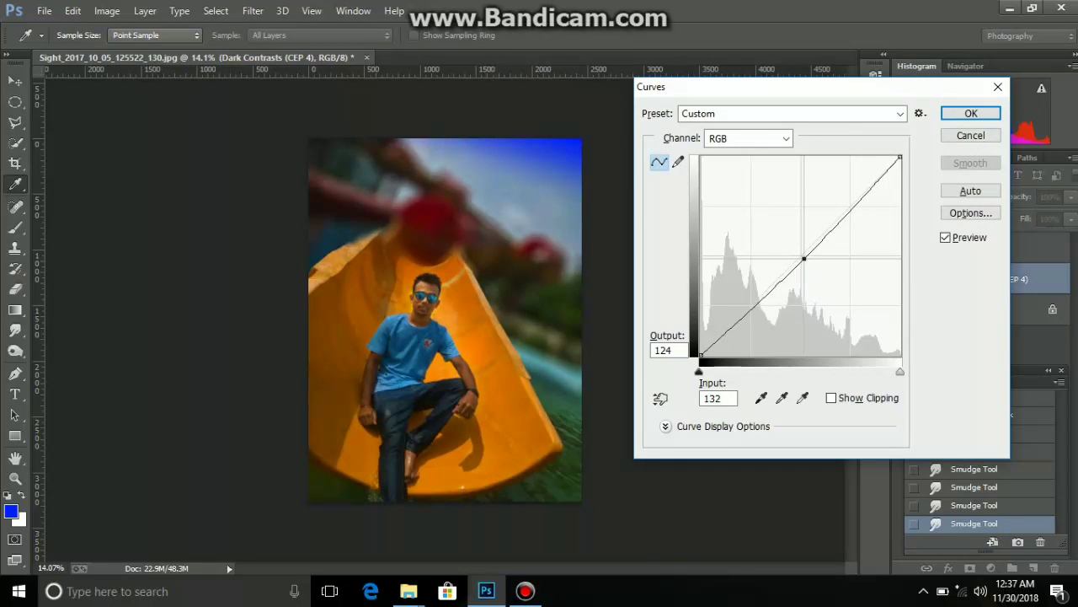
click(970, 113)
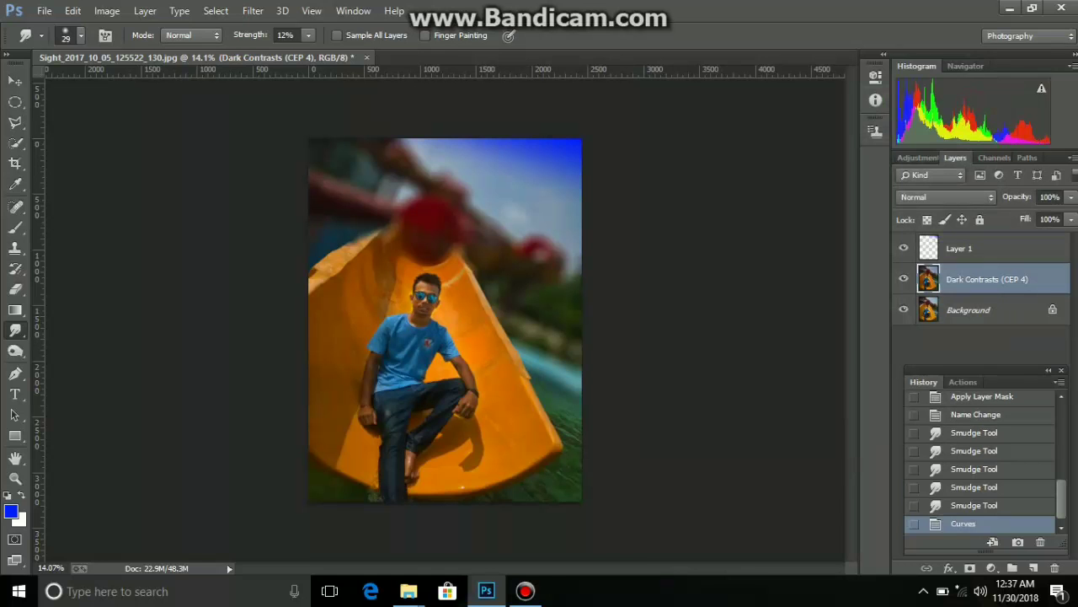
click(44, 10)
Open 20160709_175050 and AAAA.png from the New folder on drive G:
click(42, 40)
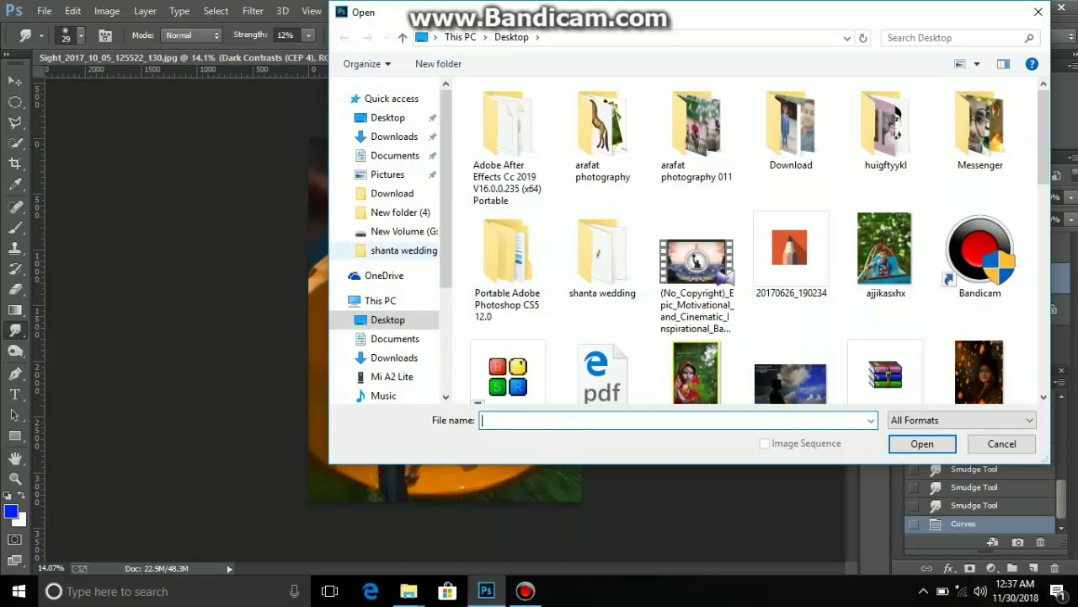
click(420, 231)
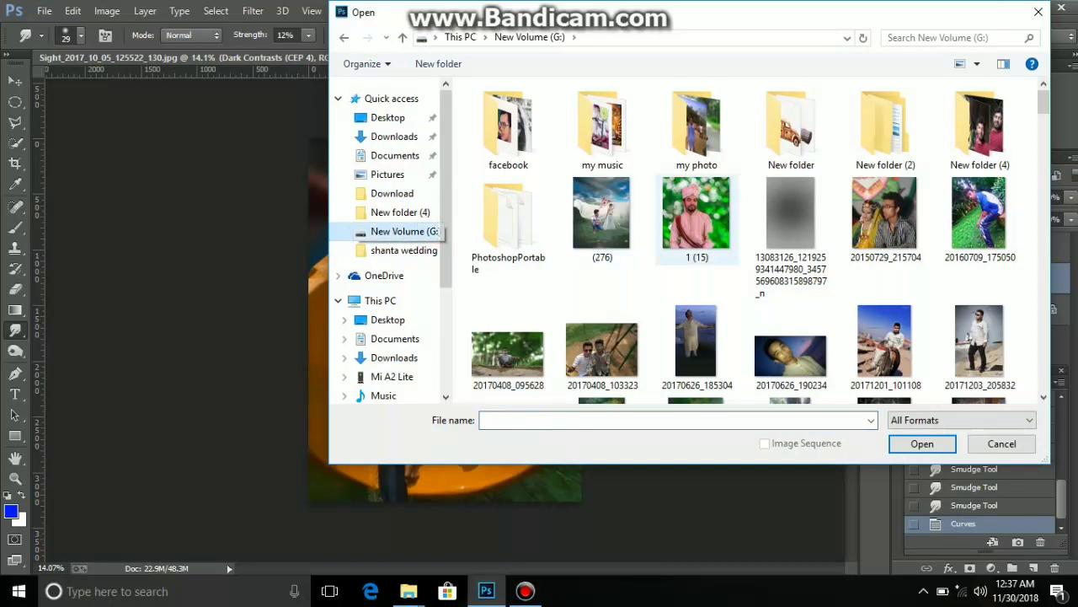
double_click(791, 126)
click(508, 354)
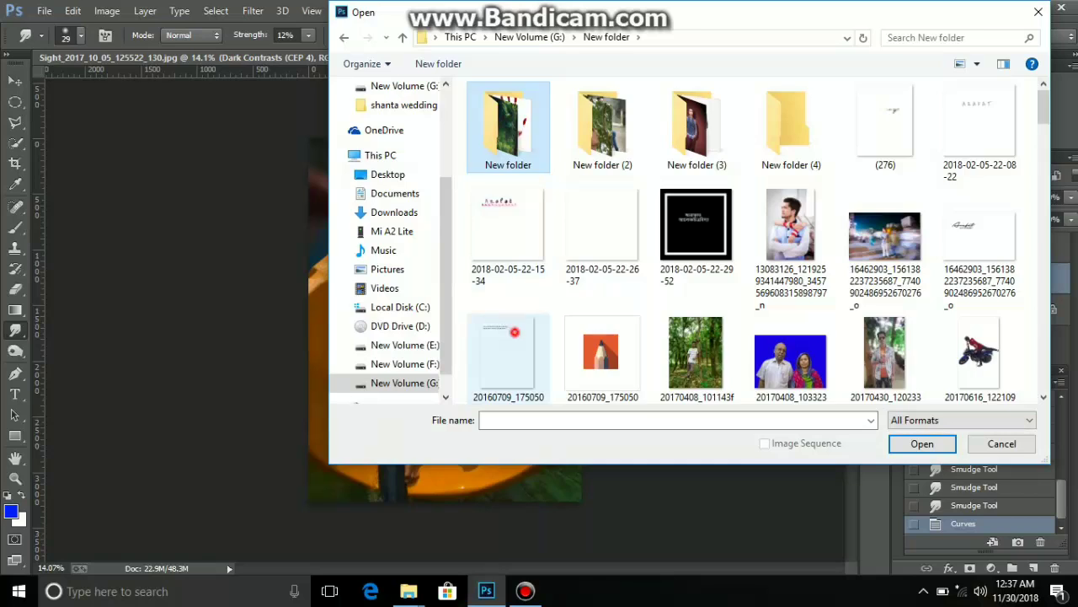
scroll(508, 354, down, 2)
ctrl+click(581, 323)
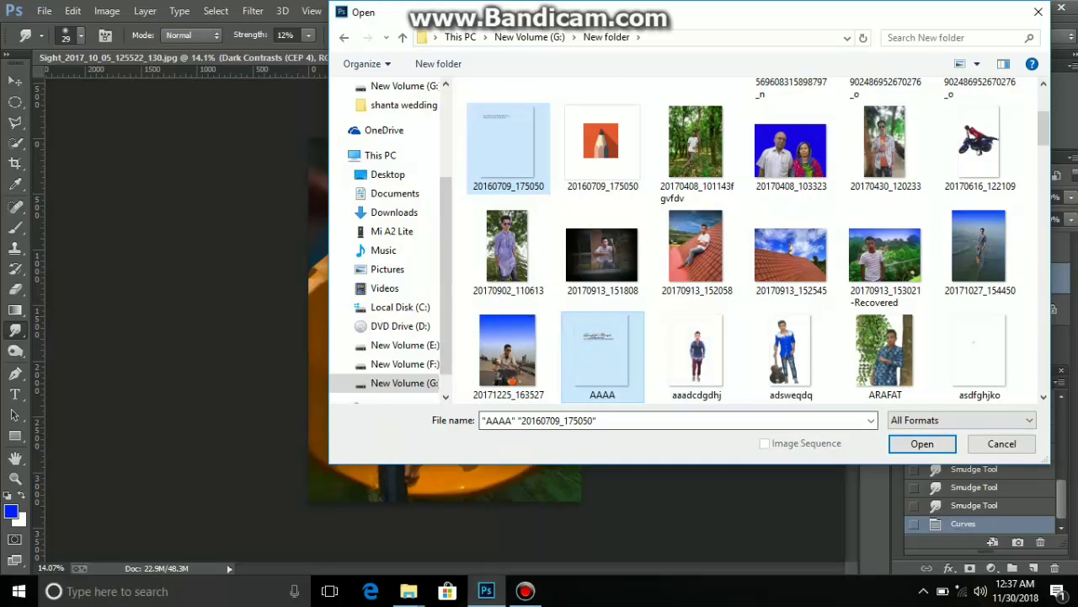
key(Return)
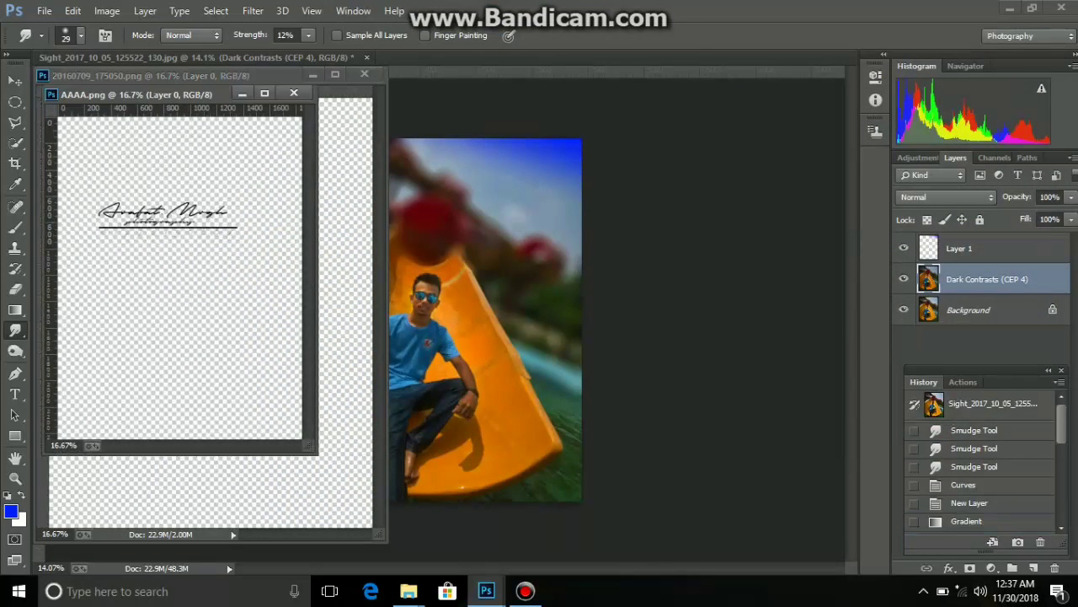
Move the rights-reserved text and the signature onto the photo, closing both source documents
key(v)
key(ctrl+t)
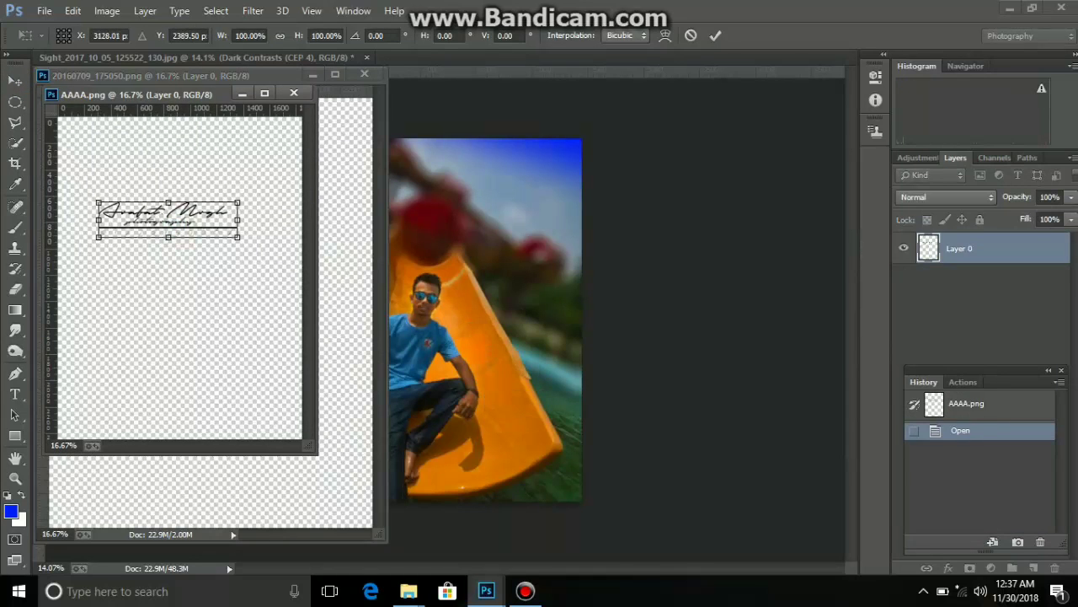
drag(188, 157, 466, 221)
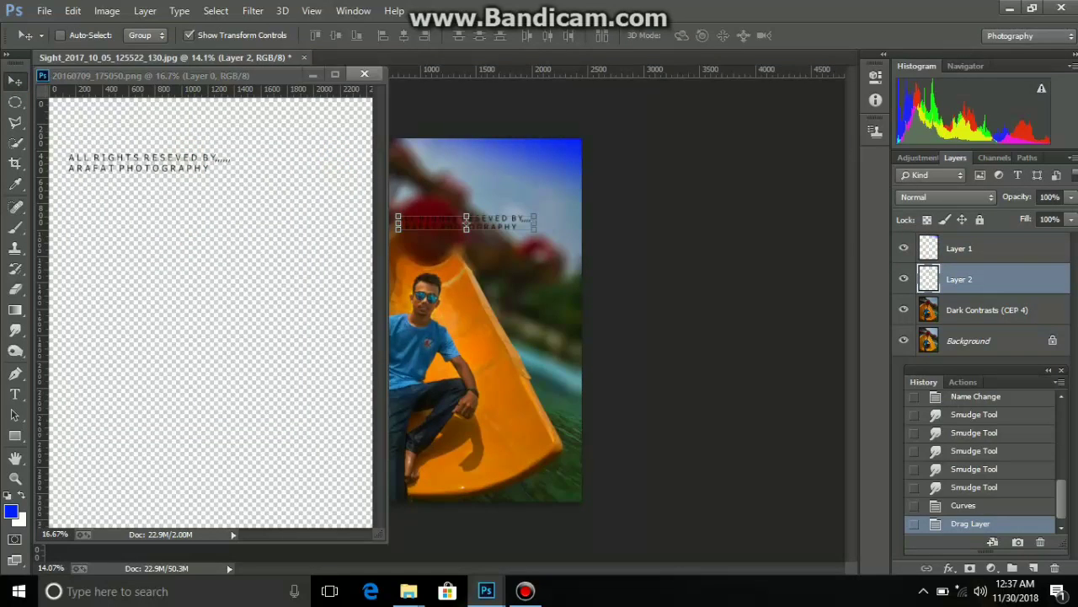
click(364, 74)
mouse_move(185, 211)
mouse_down()
mouse_move(318, 300)
mouse_move(350, 302)
mouse_up()
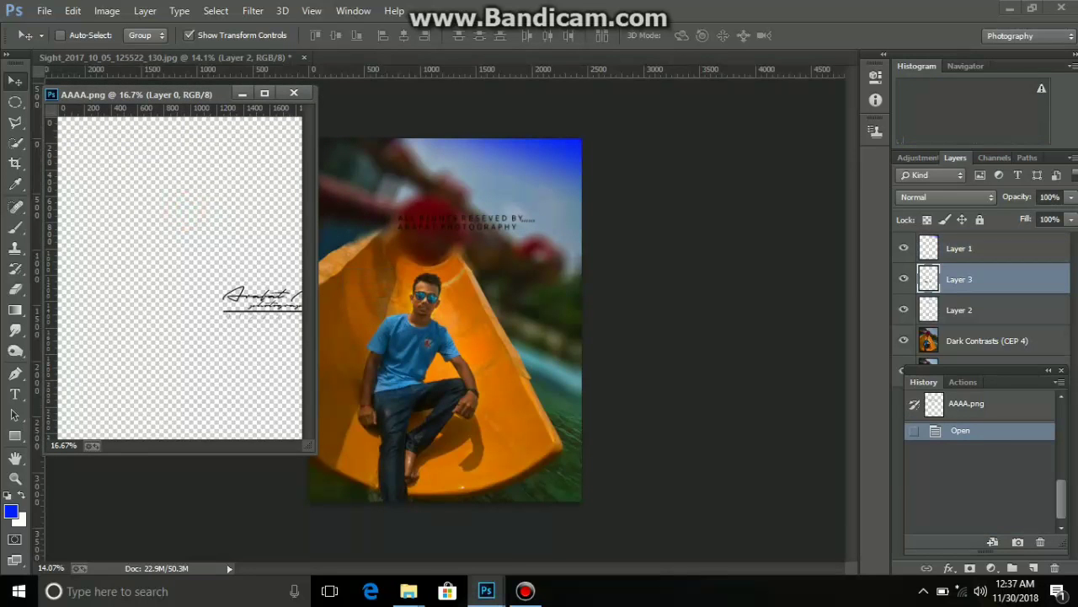
click(294, 93)
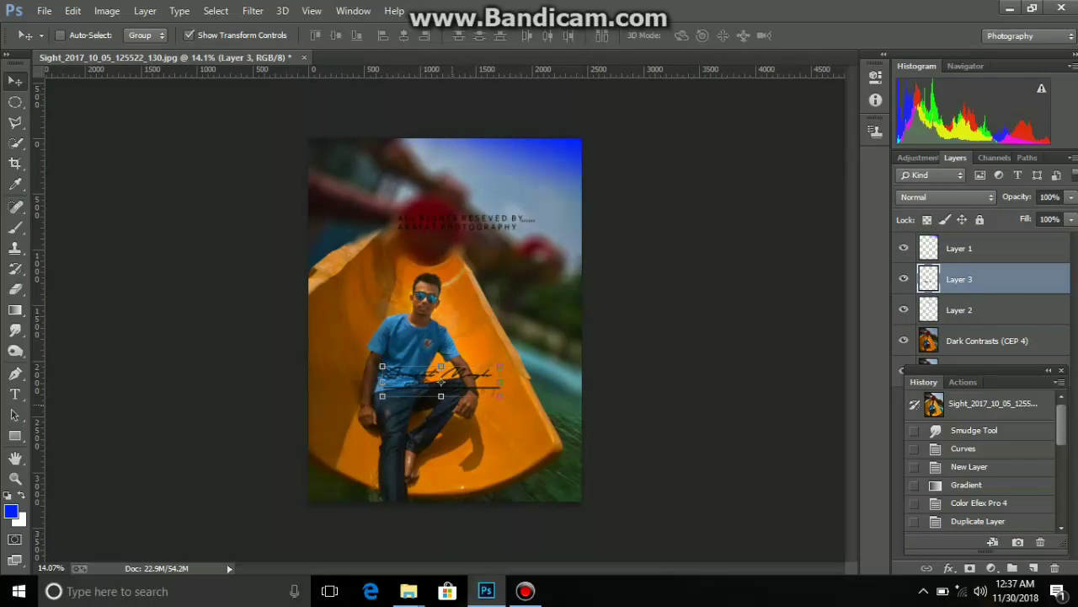
Scale the signature into the bottom-right corner, then select the Layer 2 text watermark
mouse_move(500, 395)
mouse_down()
mouse_move(459, 386)
mouse_move(543, 490)
mouse_up()
click(957, 248)
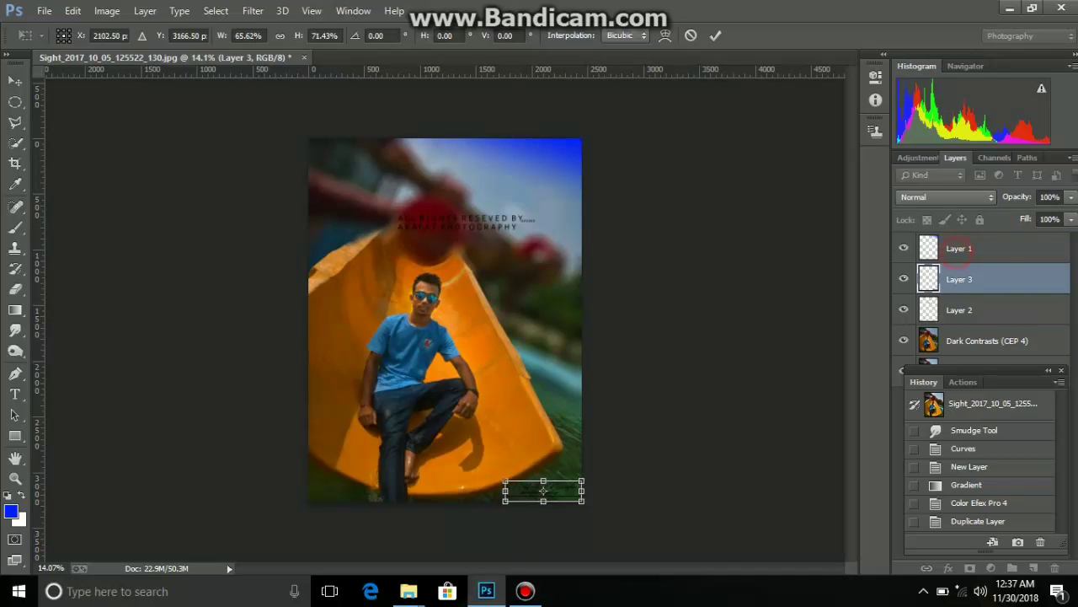
key(Return)
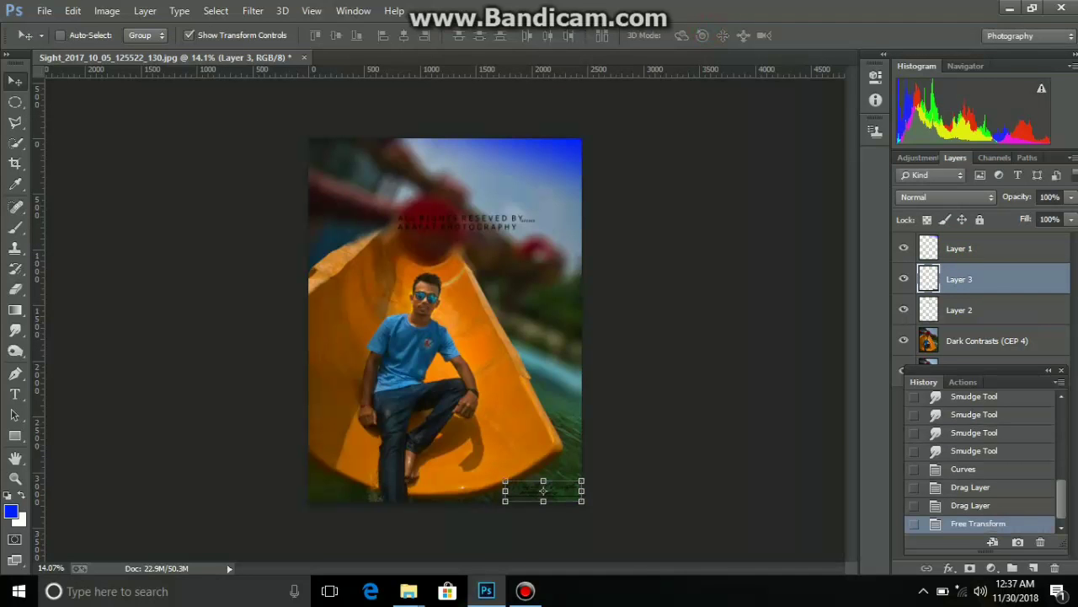
click(968, 247)
click(1007, 280)
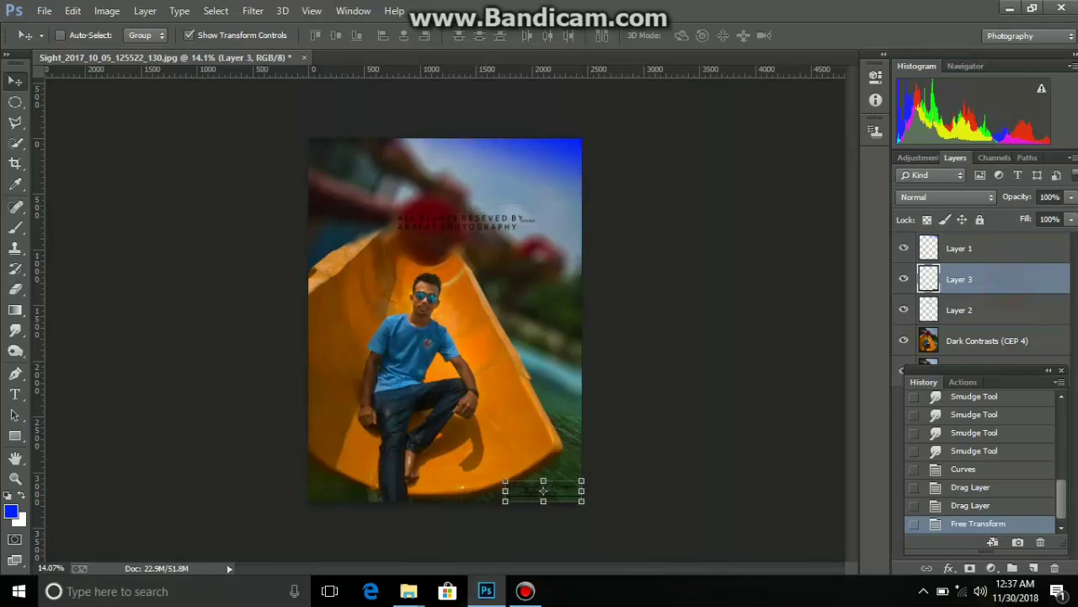